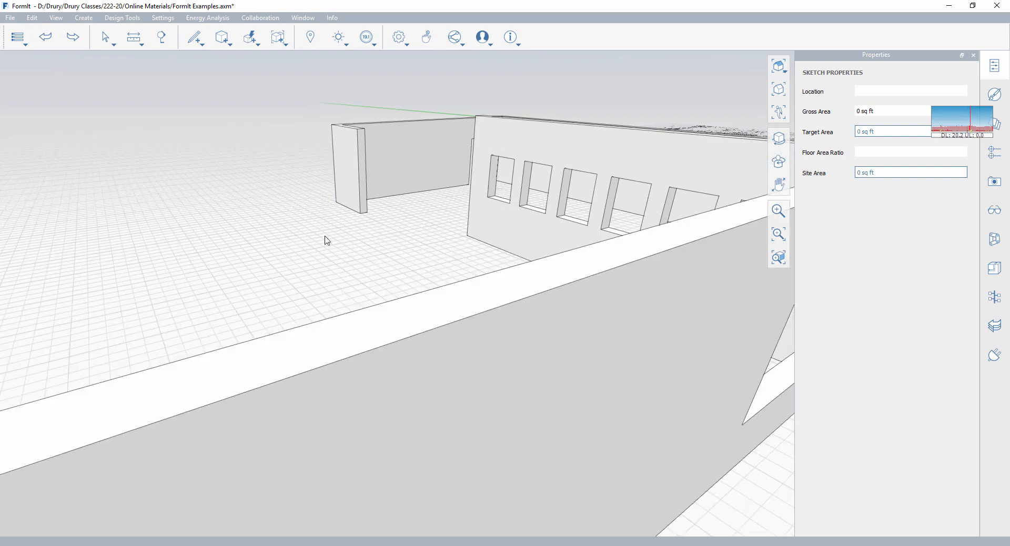
- Draw a 6' wide, 5' high rectangular outline on the wall, starting 3' above its base, and remove the vertical guide line below
scroll(327, 237, down, 3)
scroll(594, 412, up, 10)
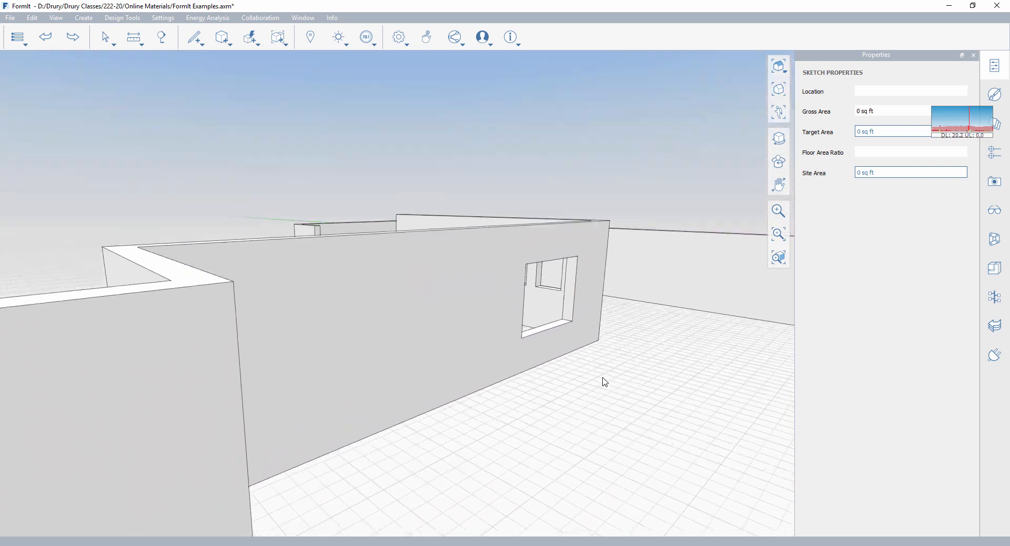
right_drag(611, 340, 368, 211)
scroll(604, 400, up, 8)
click(201, 44)
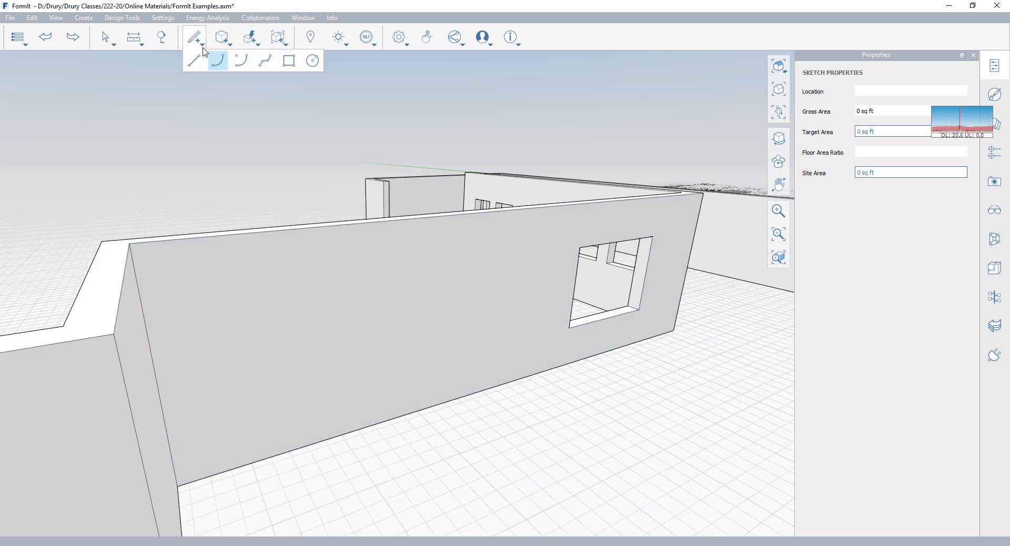
click(196, 59)
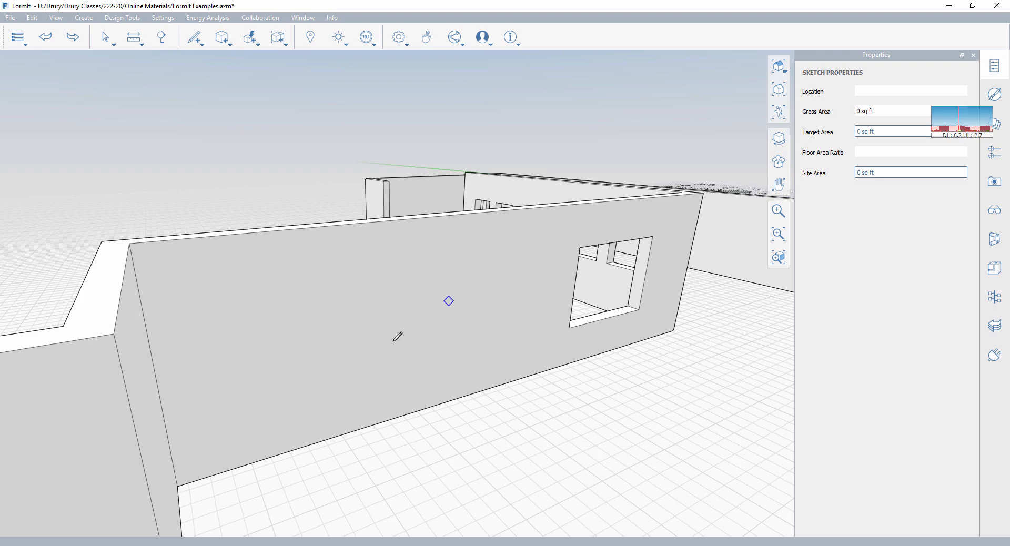
click(352, 431)
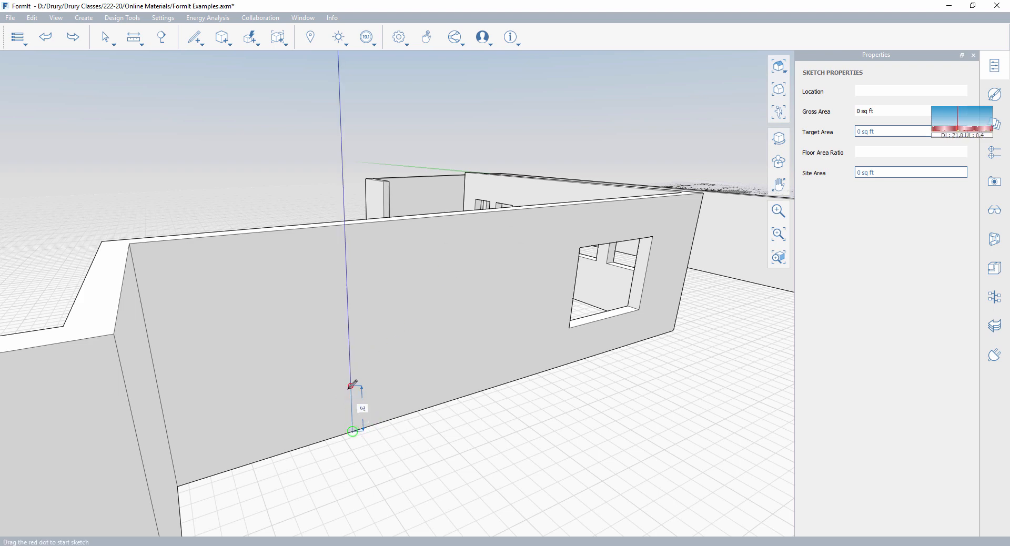
click(350, 386)
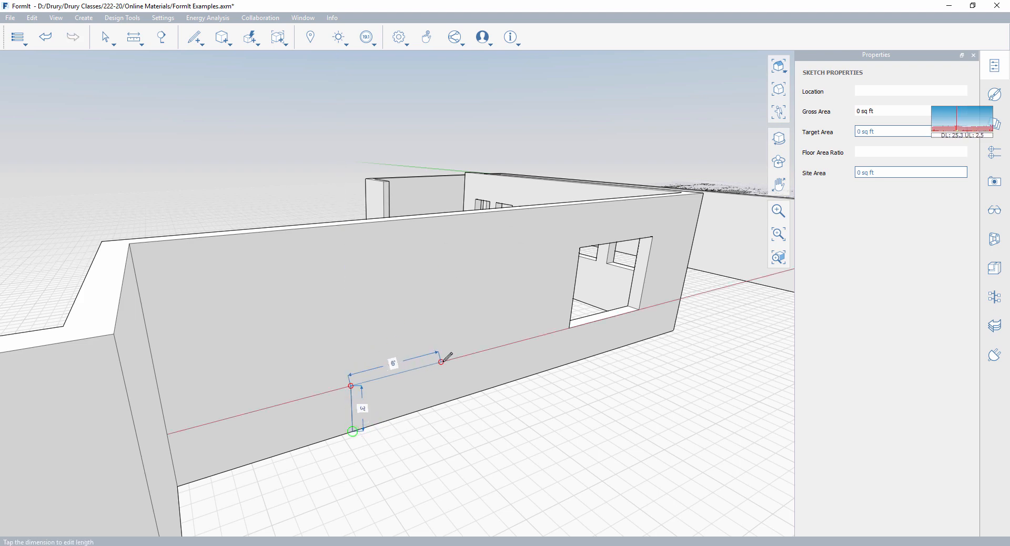
click(441, 362)
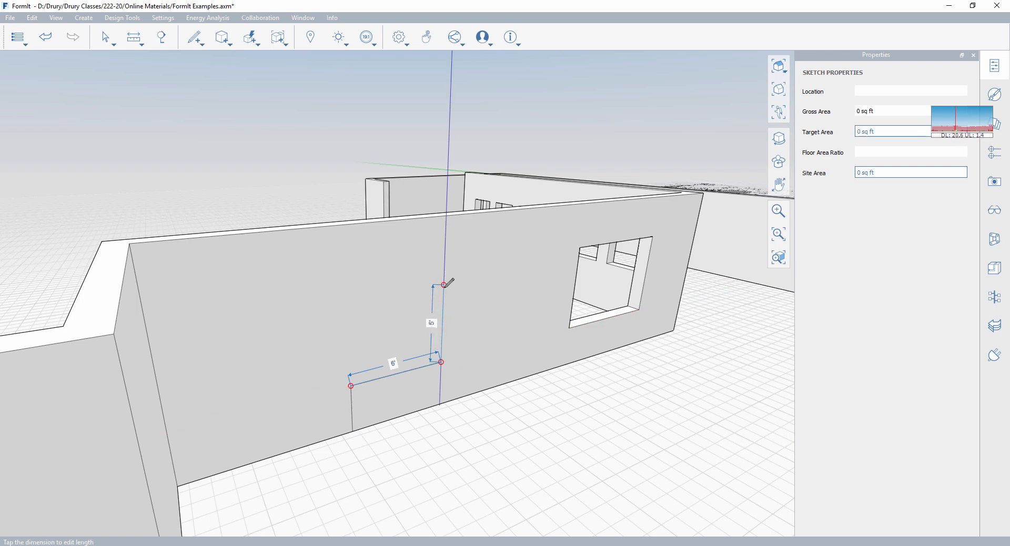
click(444, 284)
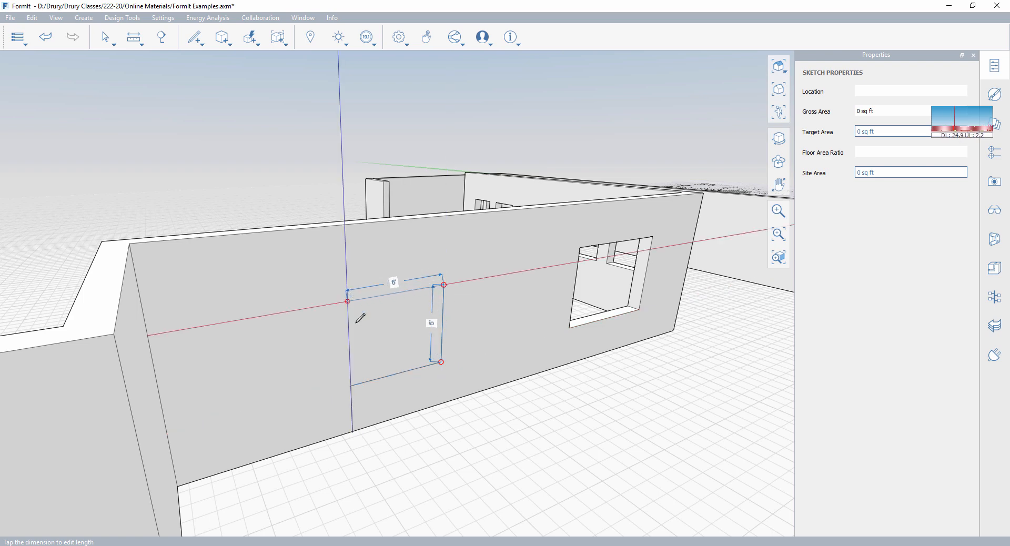
click(348, 301)
click(361, 390)
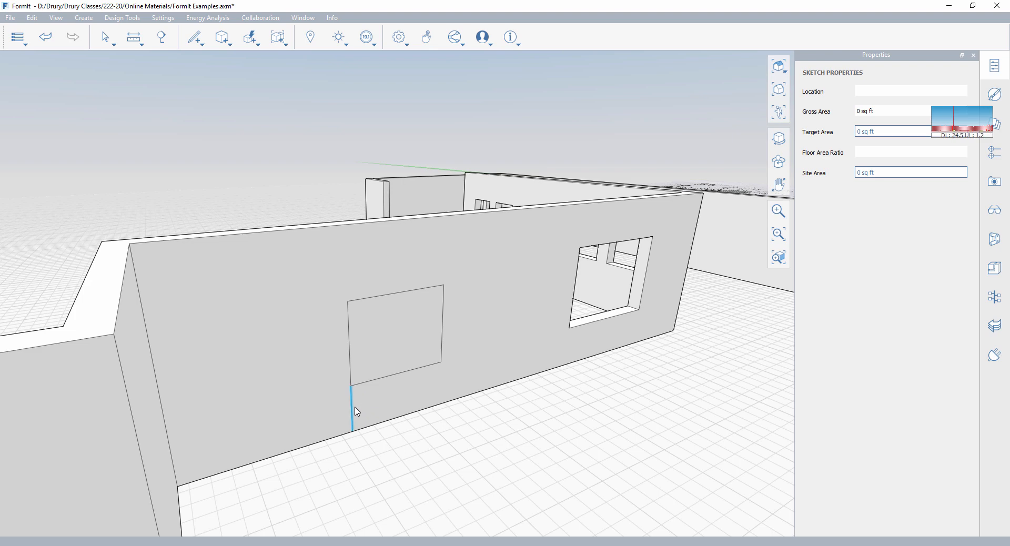
- Draw an arc bulging upward between the two upper corners of the new rectangle on the wall
scroll(369, 329, up, 3)
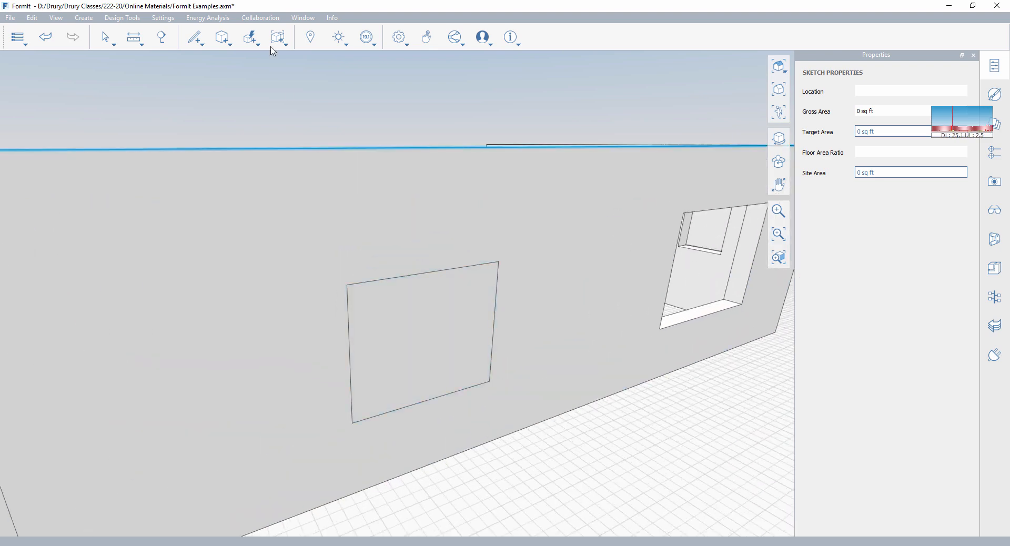
mouse_move(197, 45)
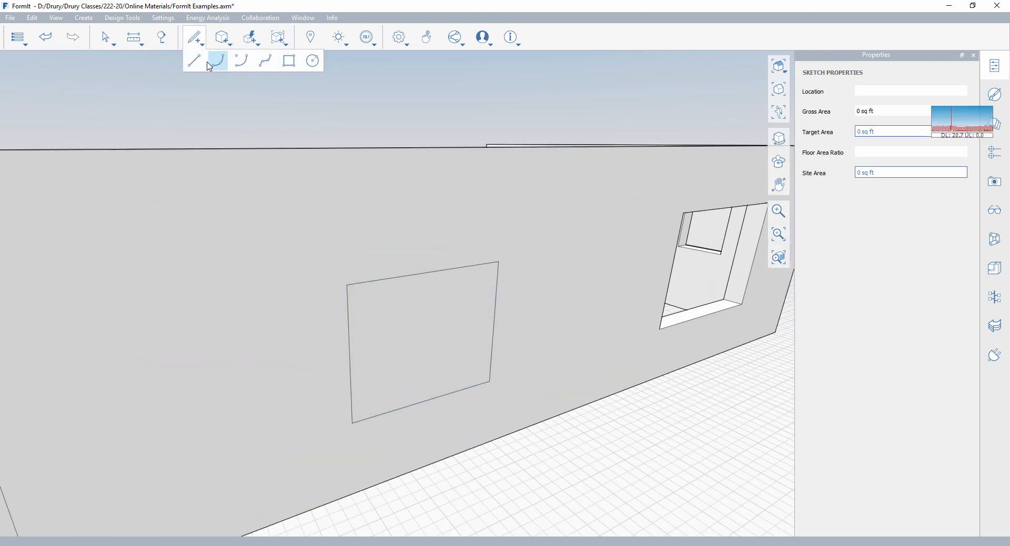
click(216, 62)
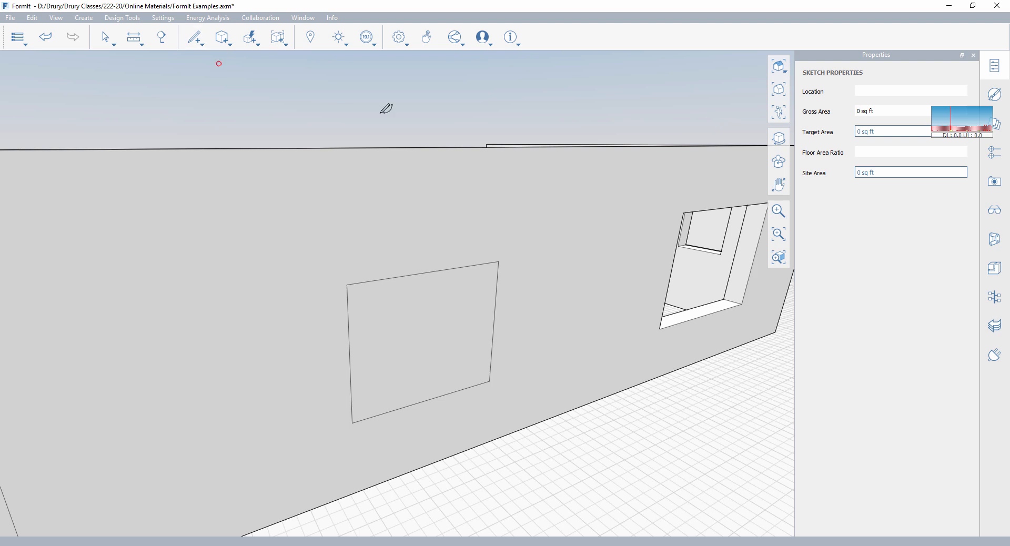
click(347, 285)
click(498, 261)
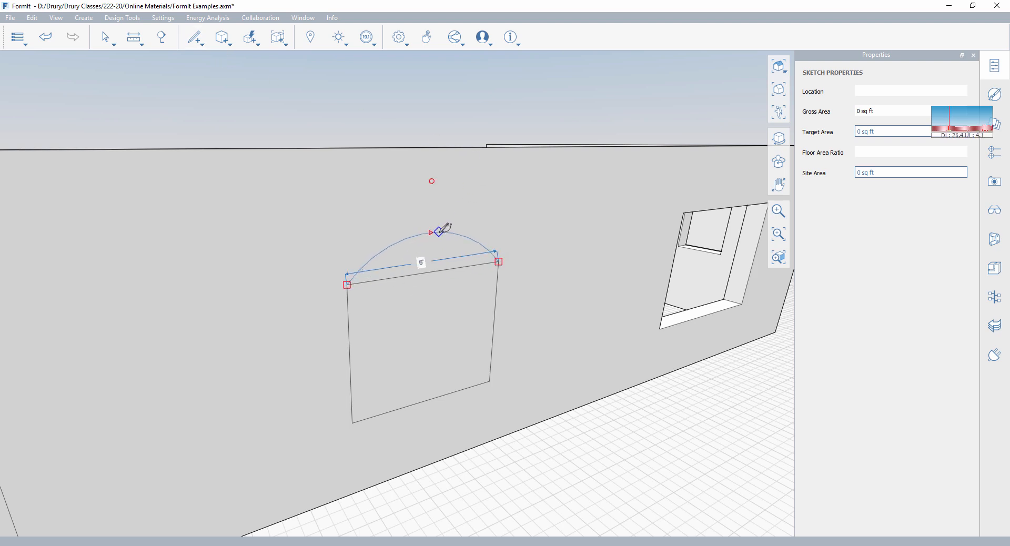
click(445, 233)
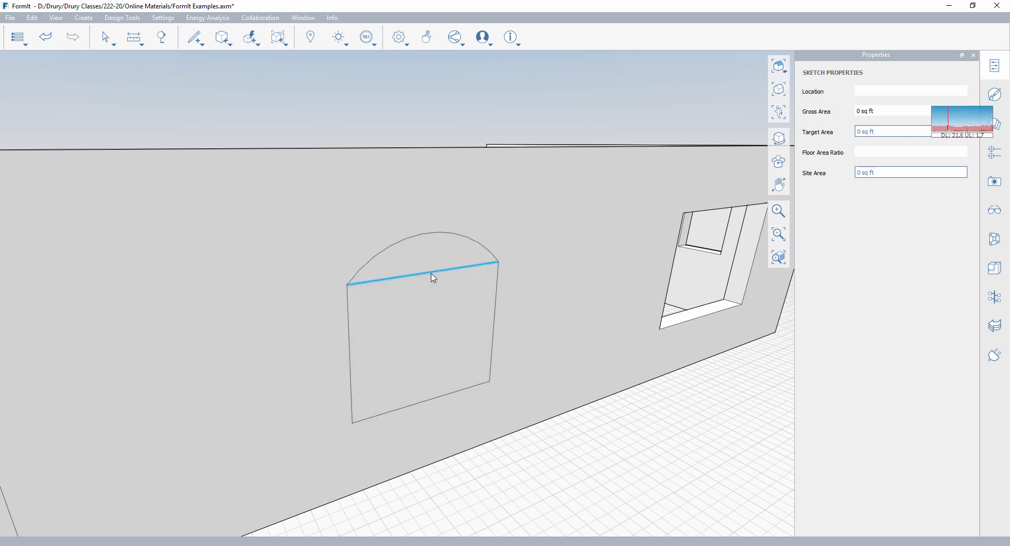
- Delete the straight line beneath the arc, and delete the arched face to cut a window opening through the wall
click(430, 273)
key(Delete)
scroll(434, 277, down, 4)
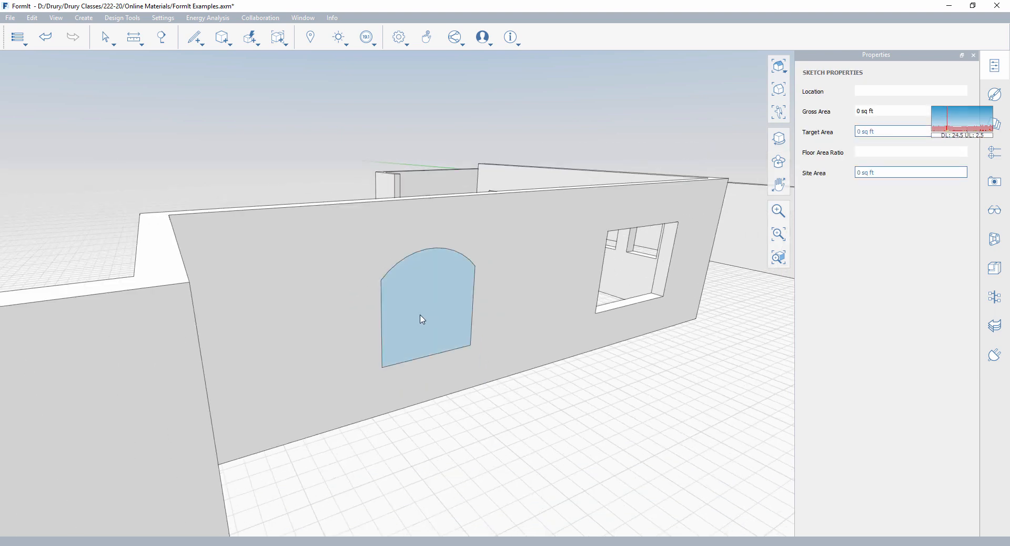
click(403, 348)
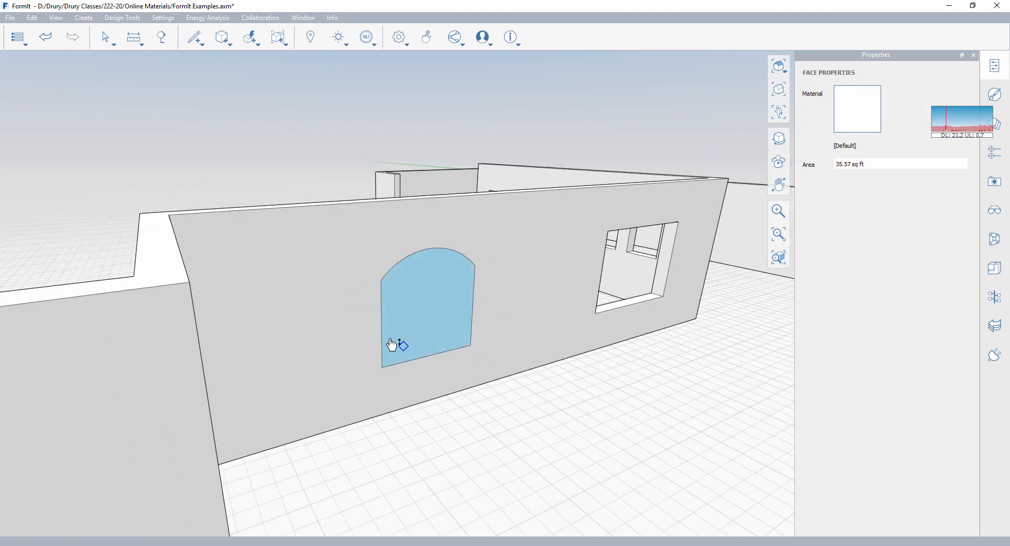
key(Delete)
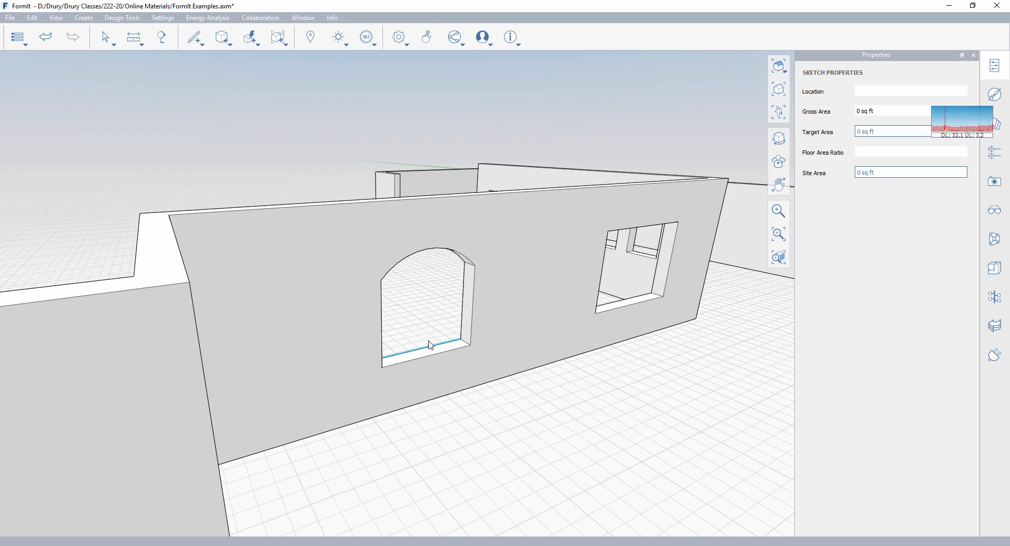
- Examine the arched and rectangular window openings in the wall from several angles
right_drag(434, 333, 425, 339)
scroll(458, 319, down, 2)
middle_drag(459, 320, 342, 344)
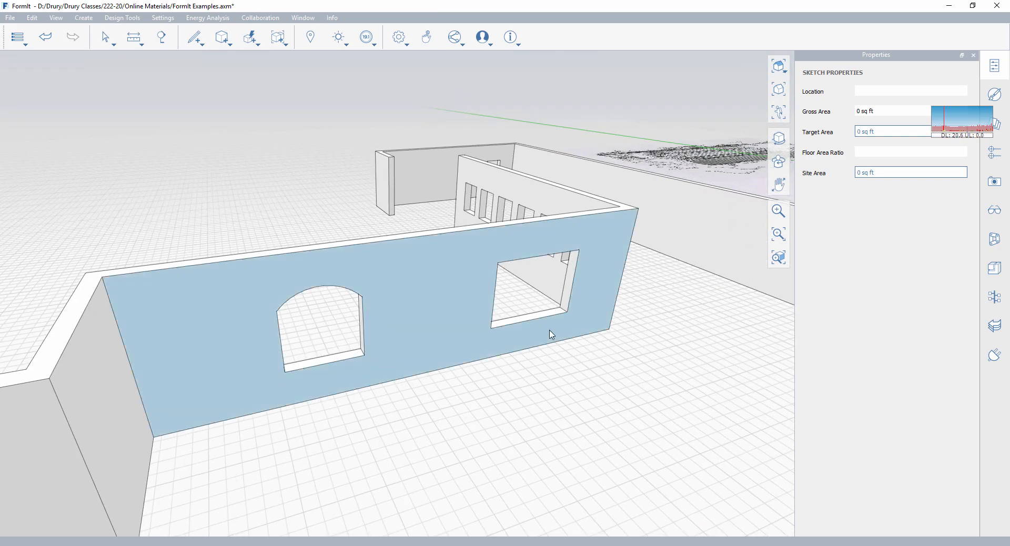
mouse_move(549, 333)
right_down()
mouse_move(354, 326)
mouse_move(533, 326)
right_up()
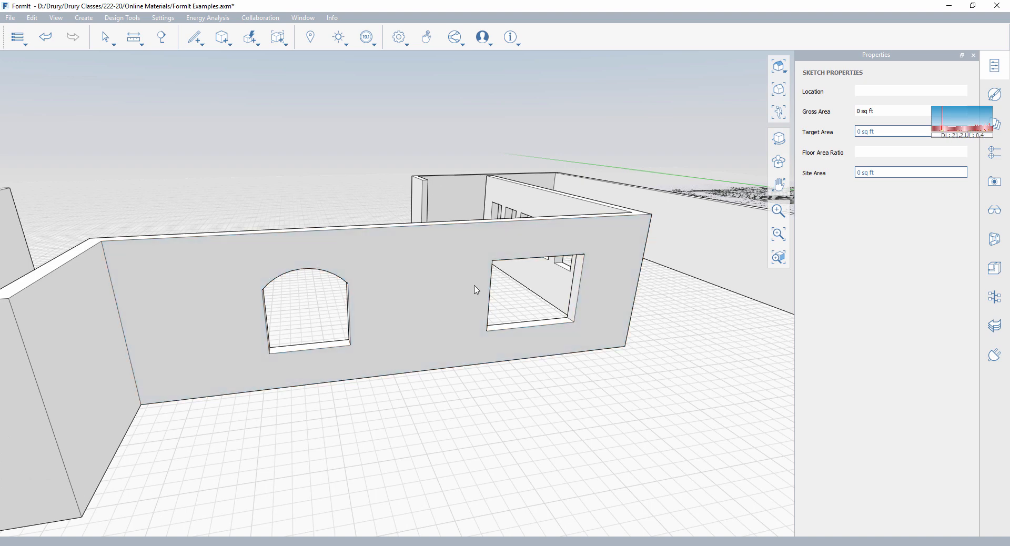
middle_drag(478, 289, 465, 302)
right_drag(465, 301, 491, 317)
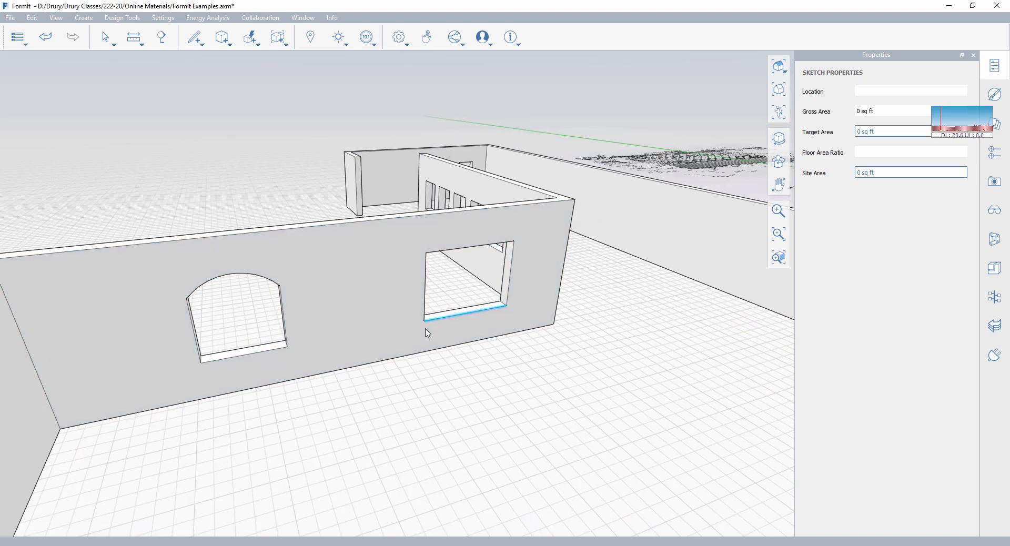
middle_drag(469, 284, 419, 293)
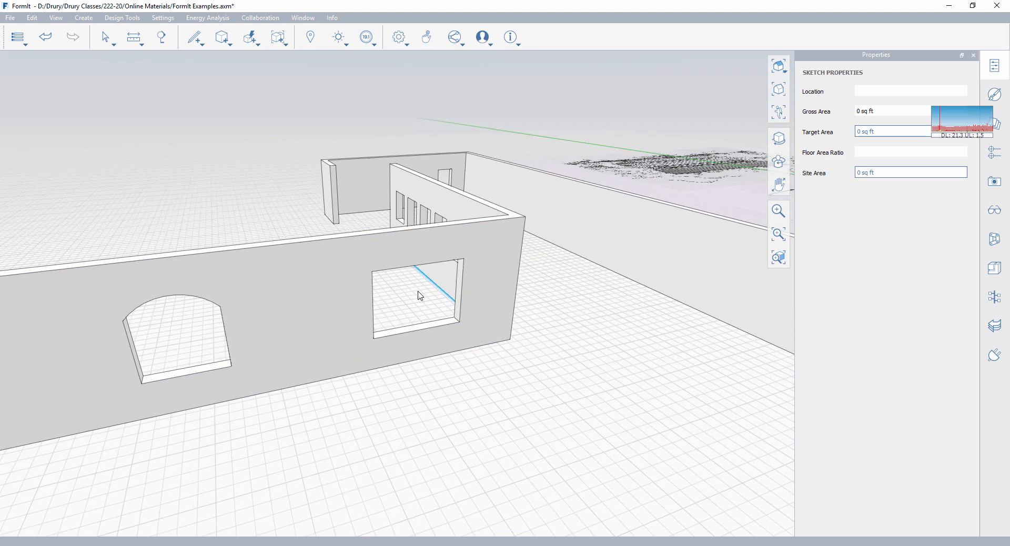
scroll(428, 311, up, 5)
scroll(419, 309, down, 3)
scroll(416, 309, down, 1)
right_drag(411, 317, 363, 333)
right_drag(116, 366, 192, 331)
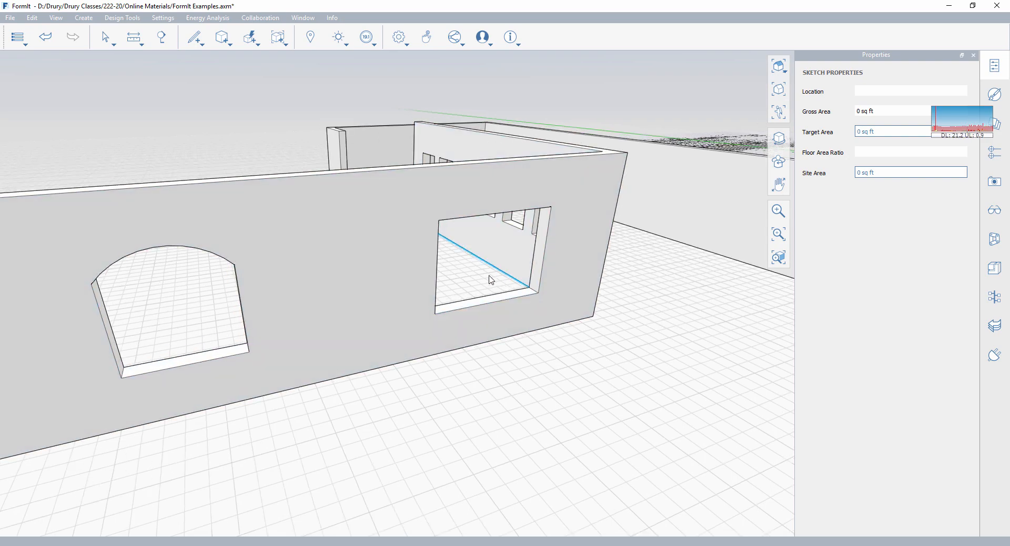
right_drag(486, 279, 415, 291)
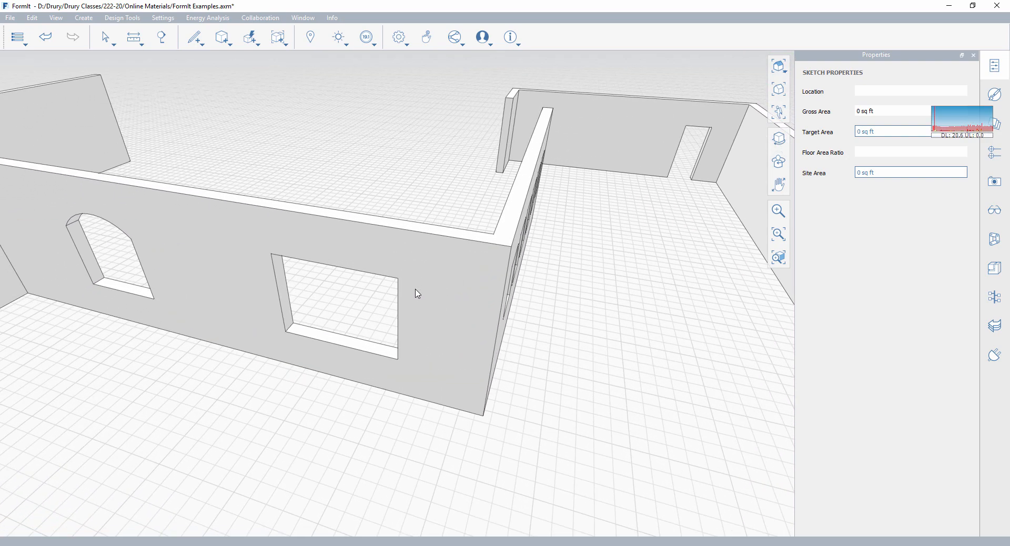
scroll(352, 316, up, 2)
right_drag(351, 305, 438, 309)
scroll(440, 314, down, 2)
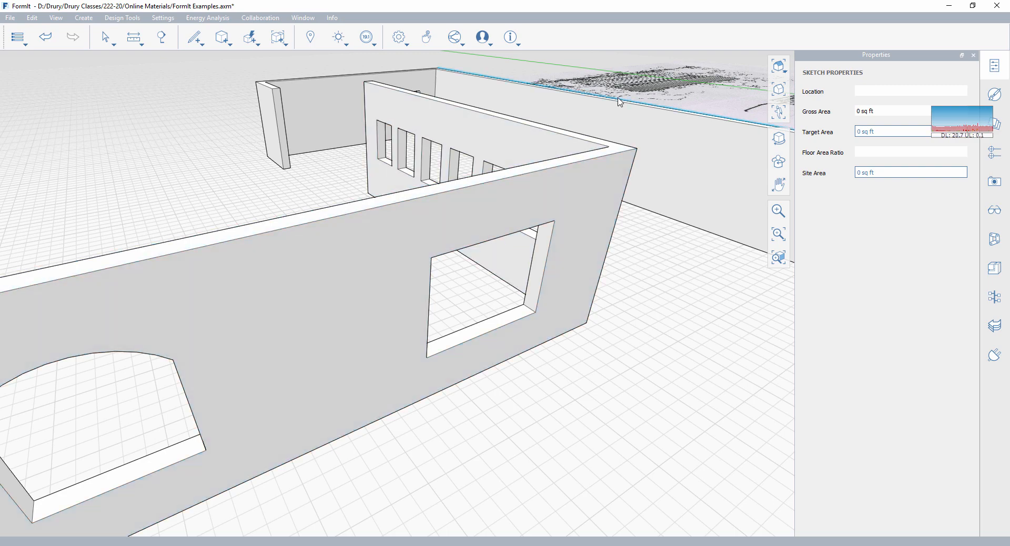
scroll(300, 257, down, 2)
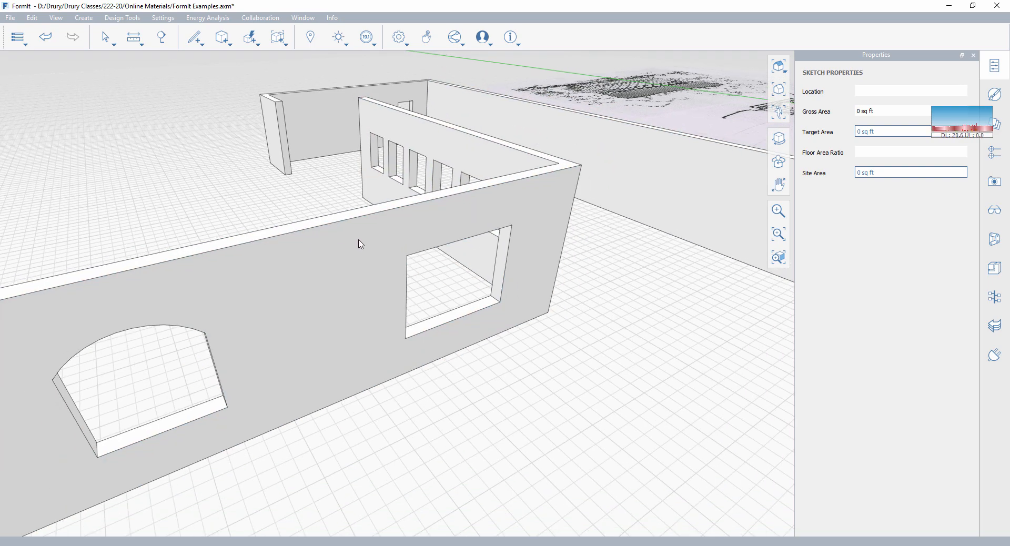
- Draw a rectangle over the existing rectangular window opening, snapping to the opening's corners
middle_drag(277, 248, 237, 236)
scroll(338, 262, up, 2)
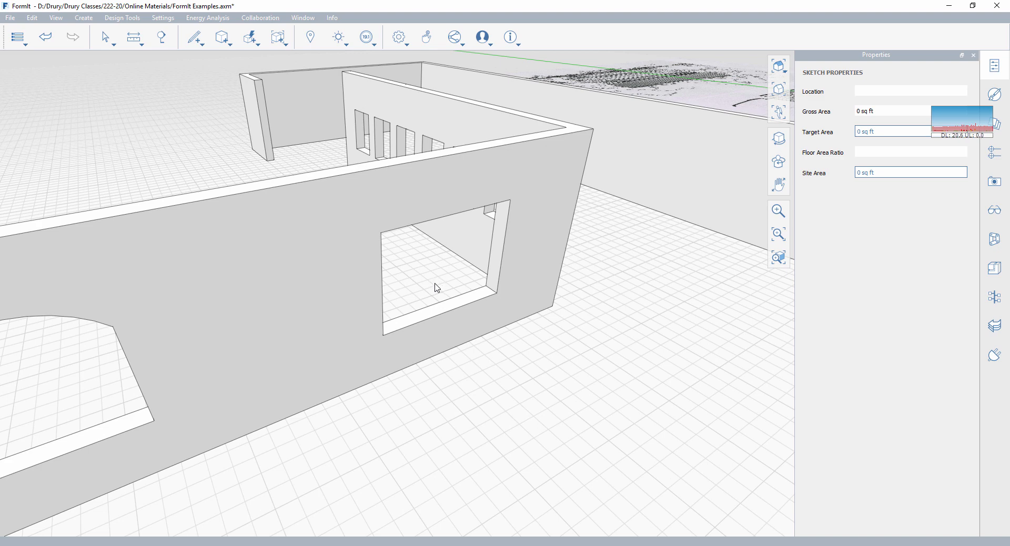
click(203, 46)
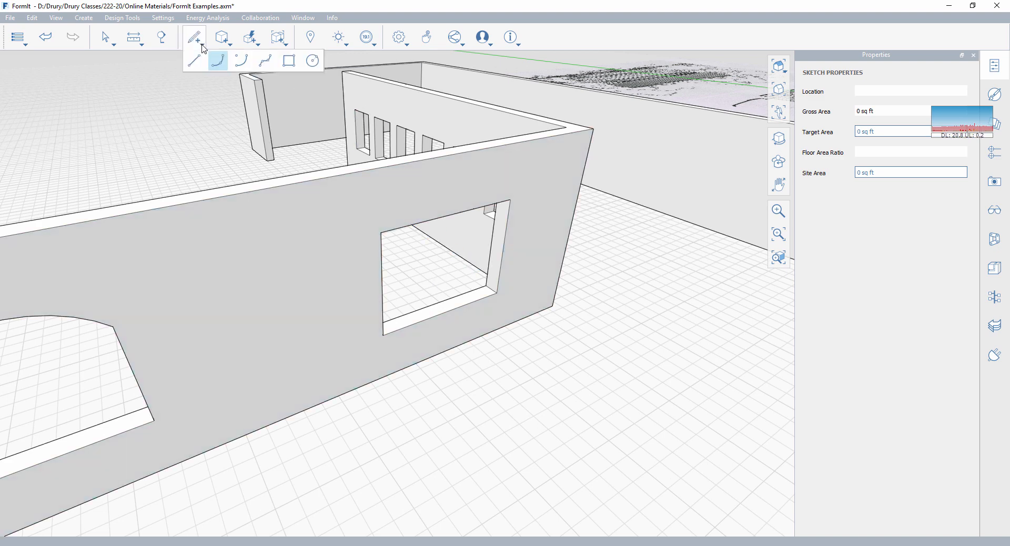
click(288, 60)
click(381, 233)
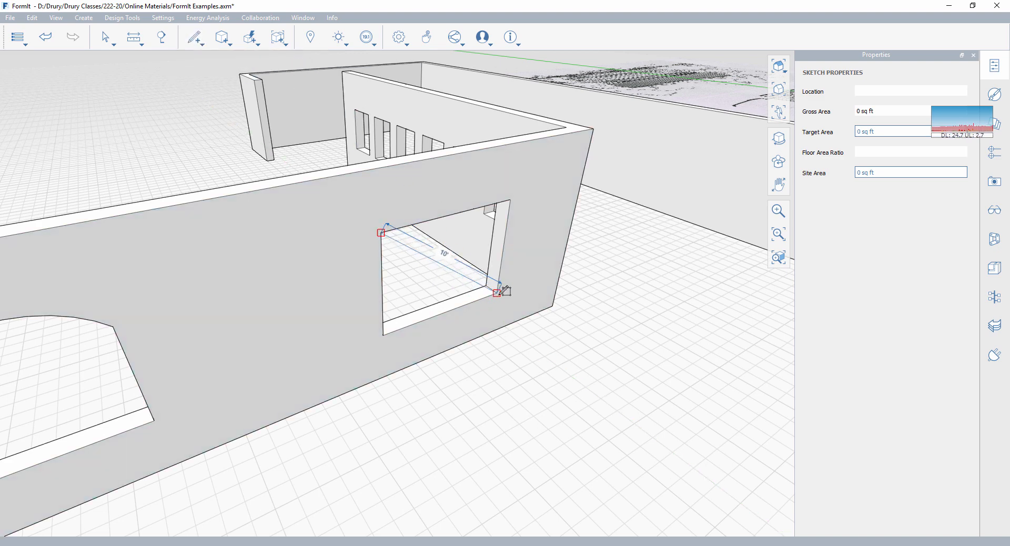
click(510, 200)
click(453, 309)
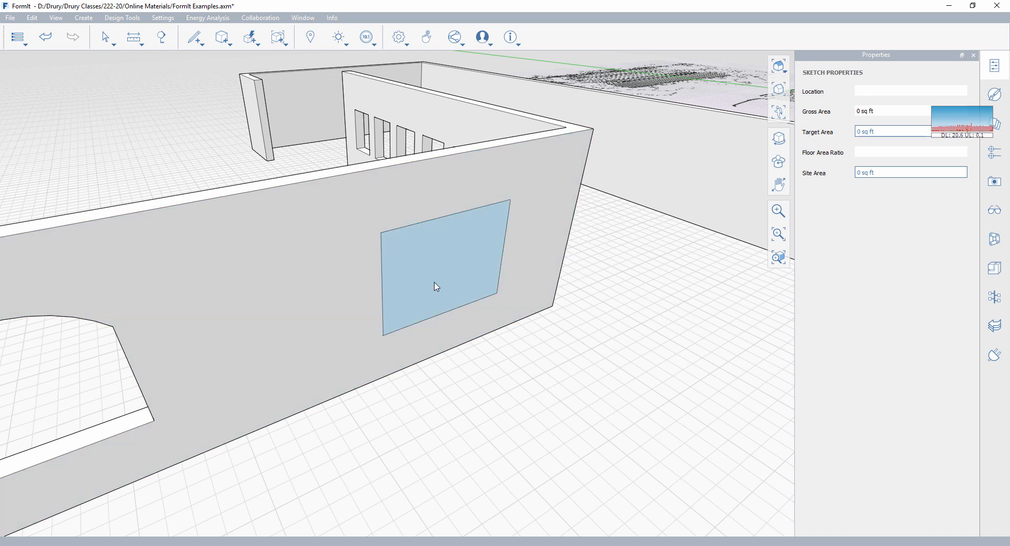
- Extrude the rectangular face covering the window opening outward from the wall into a box
click(429, 281)
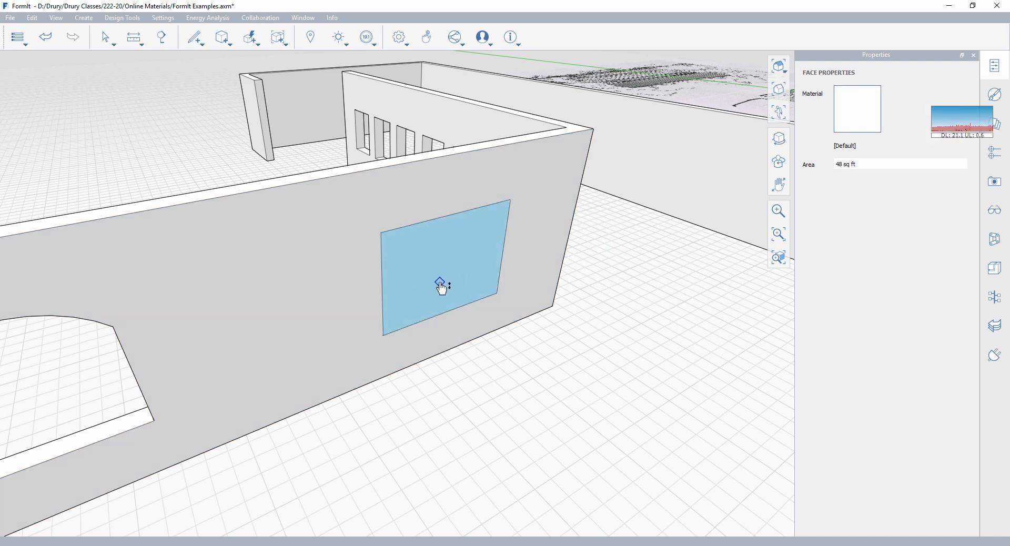
drag(468, 308, 509, 385)
click(508, 384)
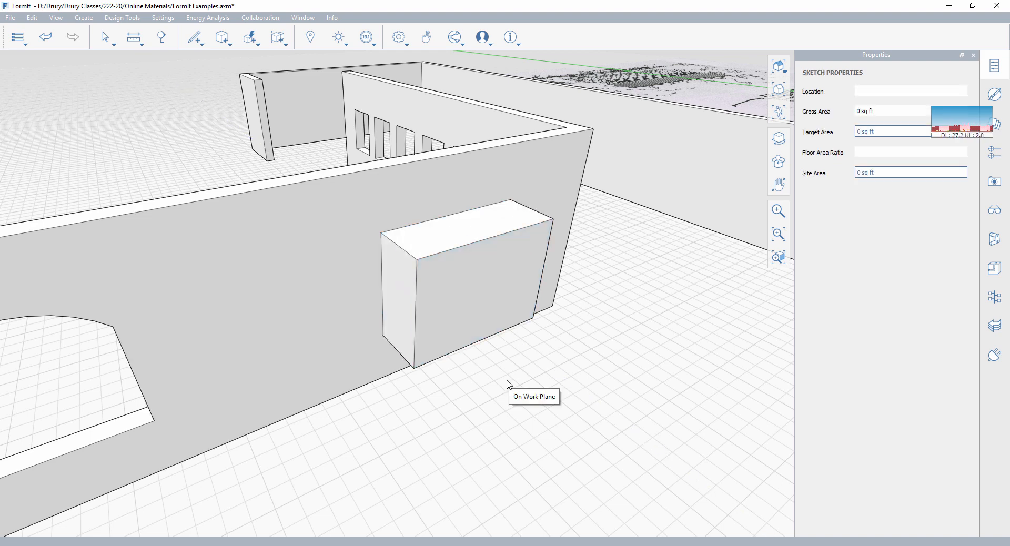
- Select the whole object containing the extruded box to check whether it is joined to the wall, and clear the selection
scroll(480, 345, up, 5)
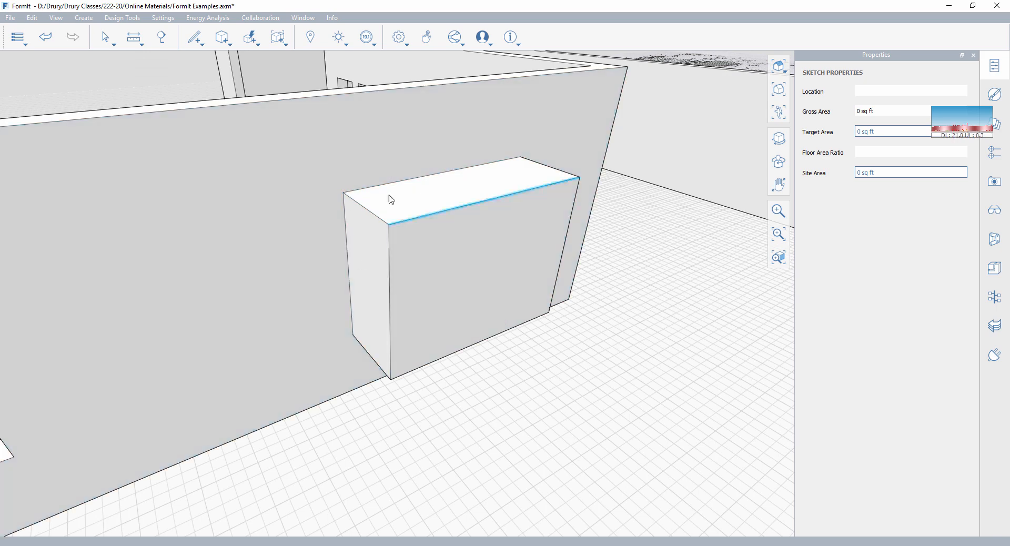
double_click(428, 281)
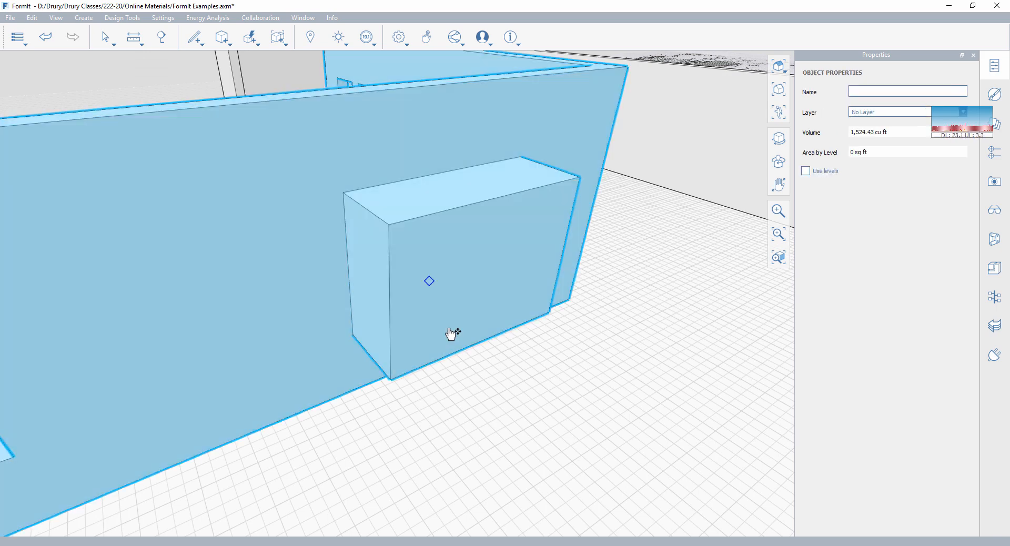
click(517, 388)
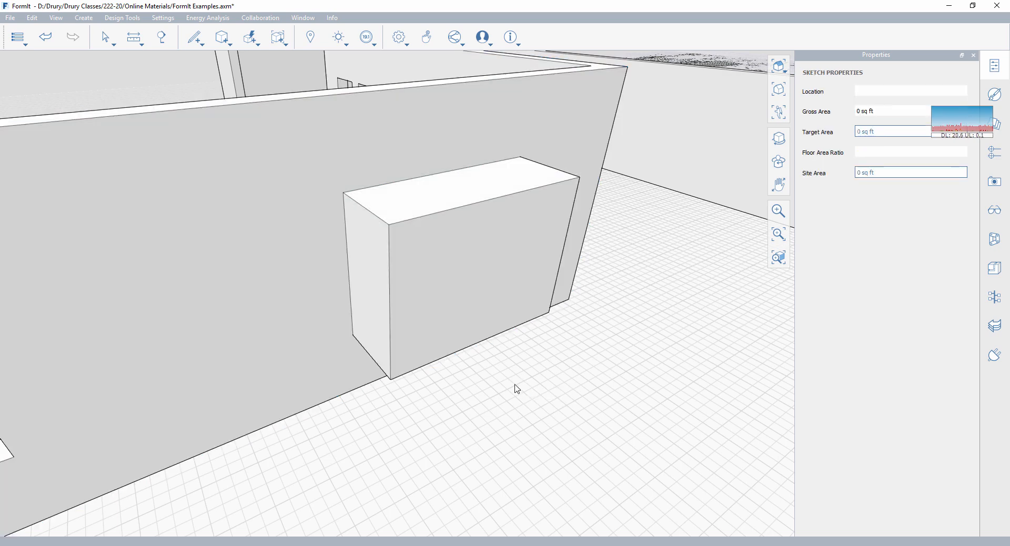
- Undo the box extrusion and the rectangle drawn over the window opening
key(ctrl+z)
key(ctrl+z)
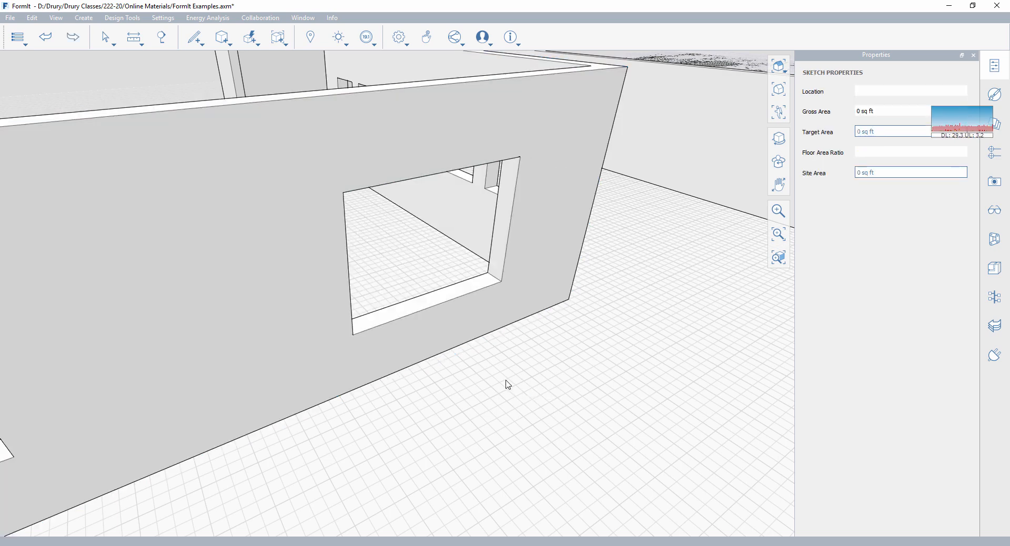
scroll(506, 379, down, 2)
middle_drag(529, 374, 594, 378)
scroll(556, 414, up, 1)
scroll(512, 397, down, 1)
middle_drag(532, 377, 568, 350)
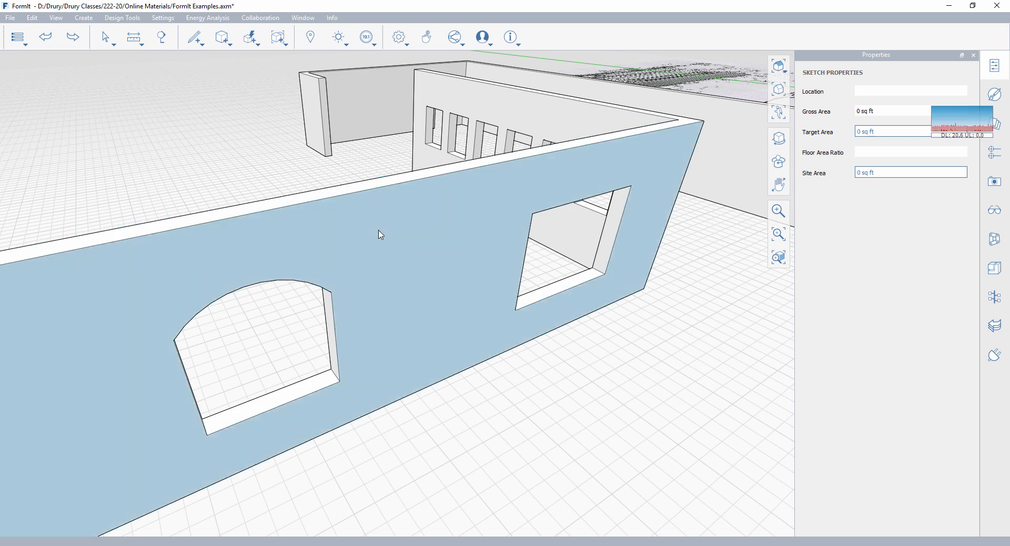
- Select the whole connected wall object containing the window openings and turn it into a group
scroll(384, 228, down, 10)
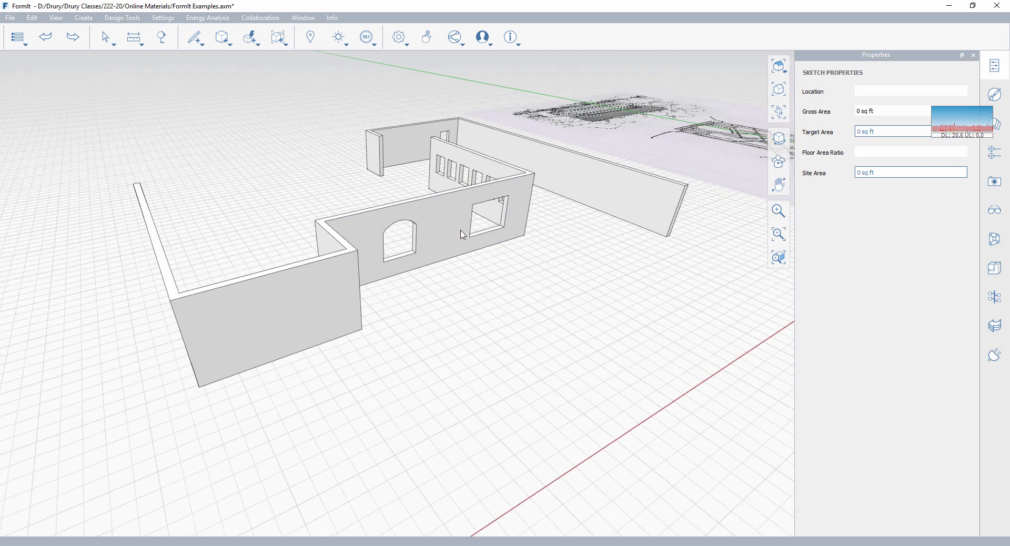
double_click(314, 335)
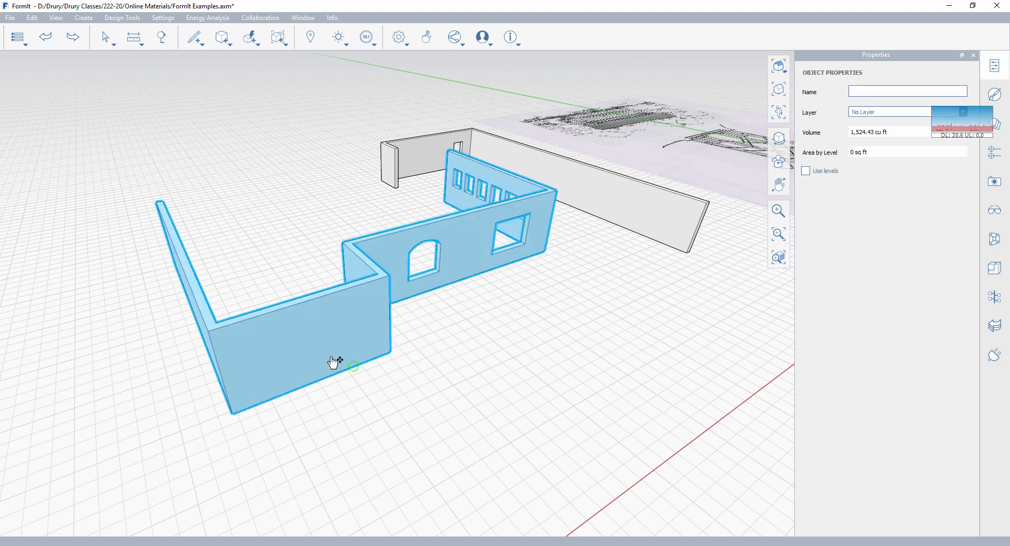
right_click(328, 339)
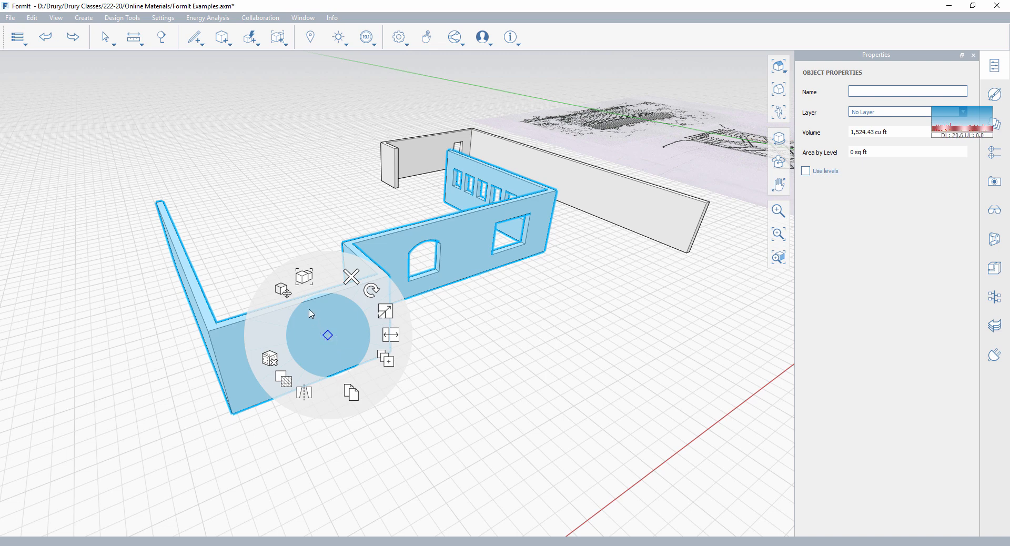
click(304, 277)
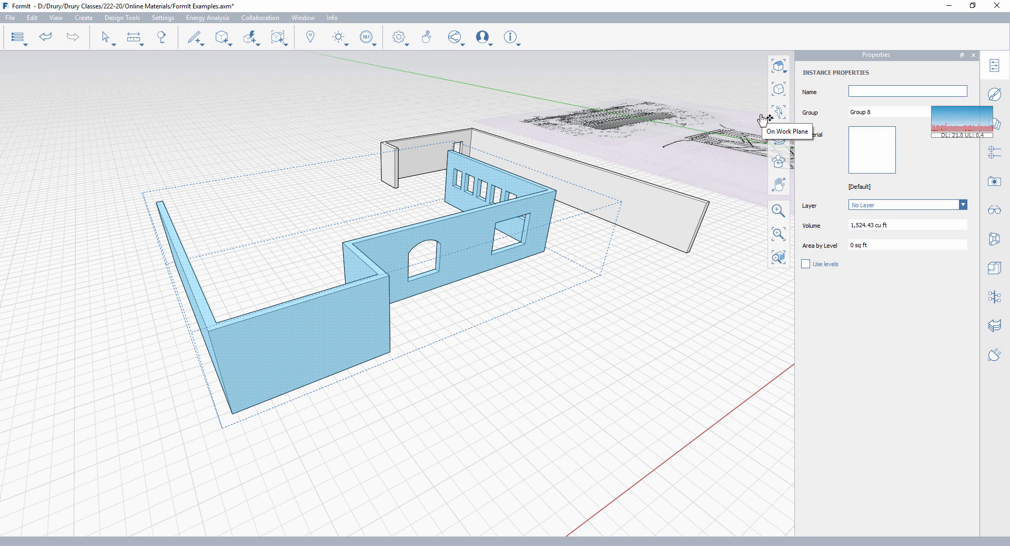
- Open the wall group for editing, exit back to the main model, and clear the selection
key(e)
key(g)
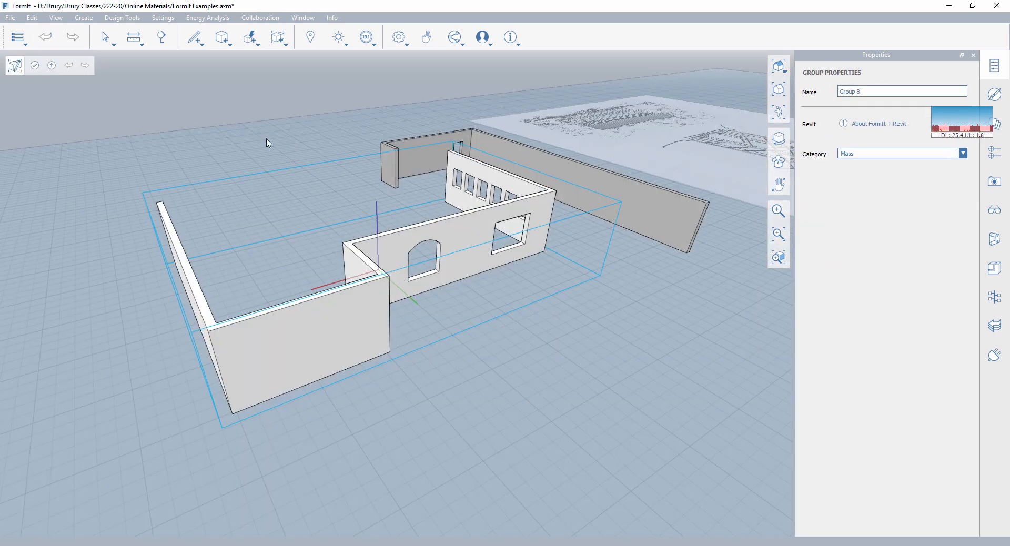
key(Escape)
click(331, 309)
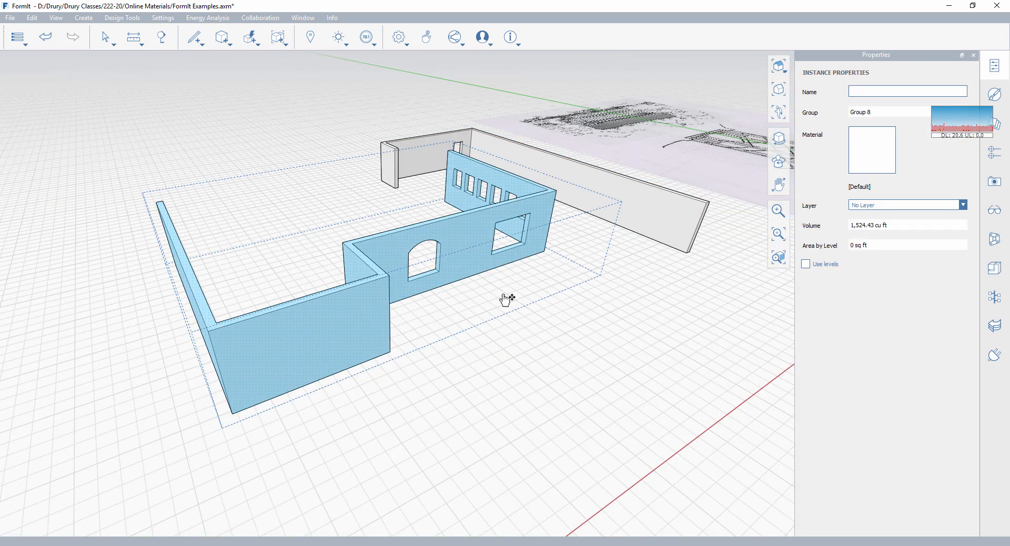
click(878, 91)
click(660, 304)
- Draw an 8' by 6' rectangle over the grouped wall's rectangular window opening, snapping to the opening's corners
scroll(467, 263, up, 4)
scroll(547, 247, up, 4)
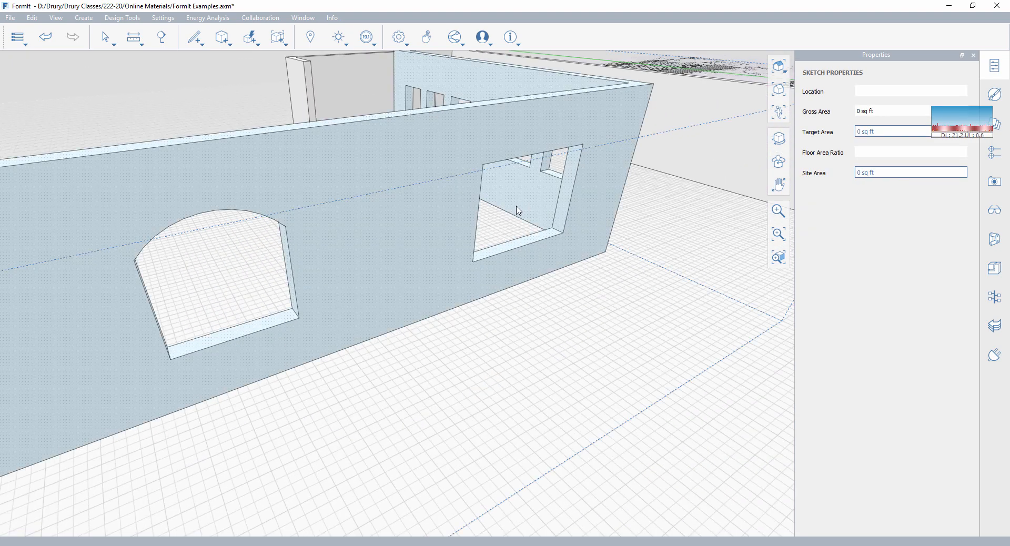
middle_drag(515, 208, 461, 235)
scroll(494, 226, up, 5)
scroll(460, 238, down, 3)
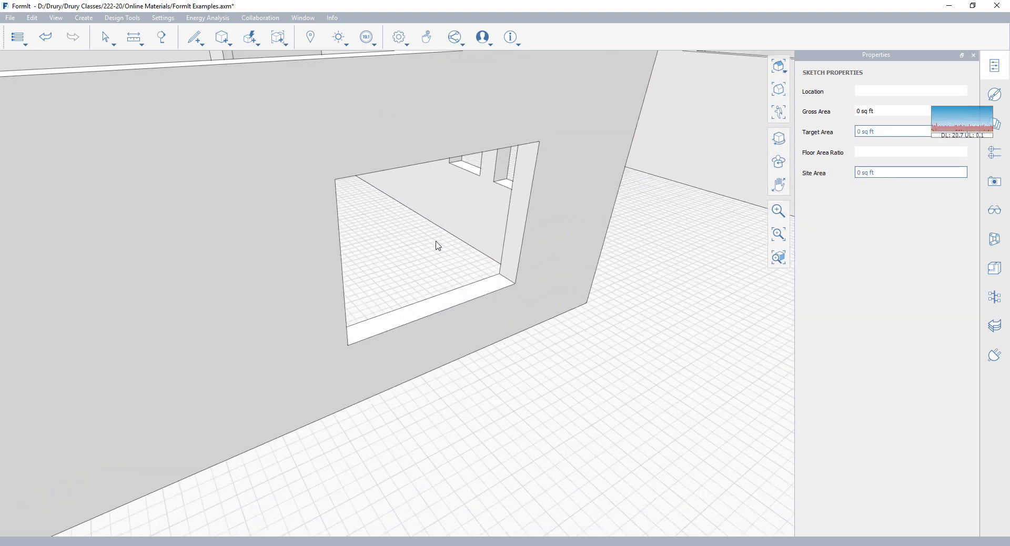
mouse_move(194, 36)
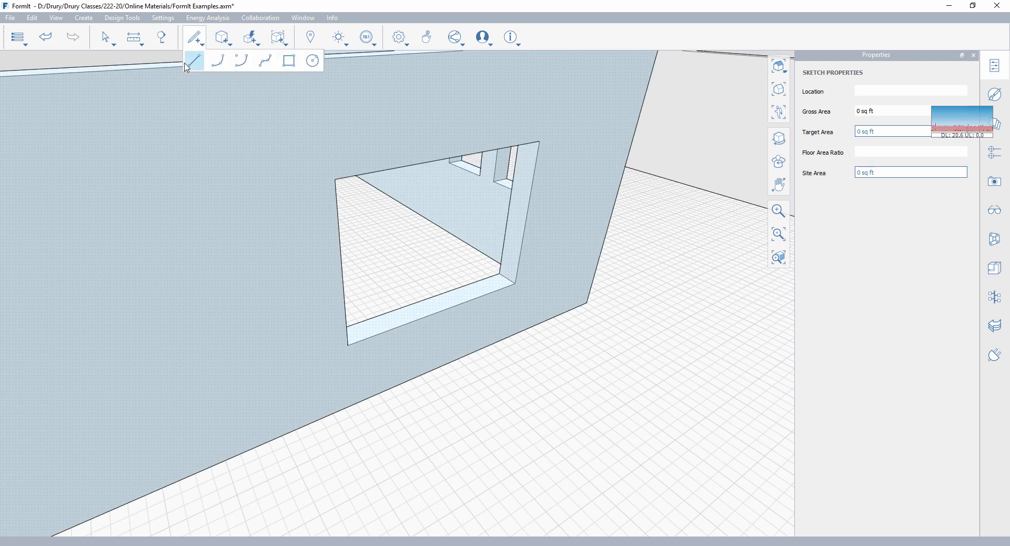
click(198, 63)
click(335, 179)
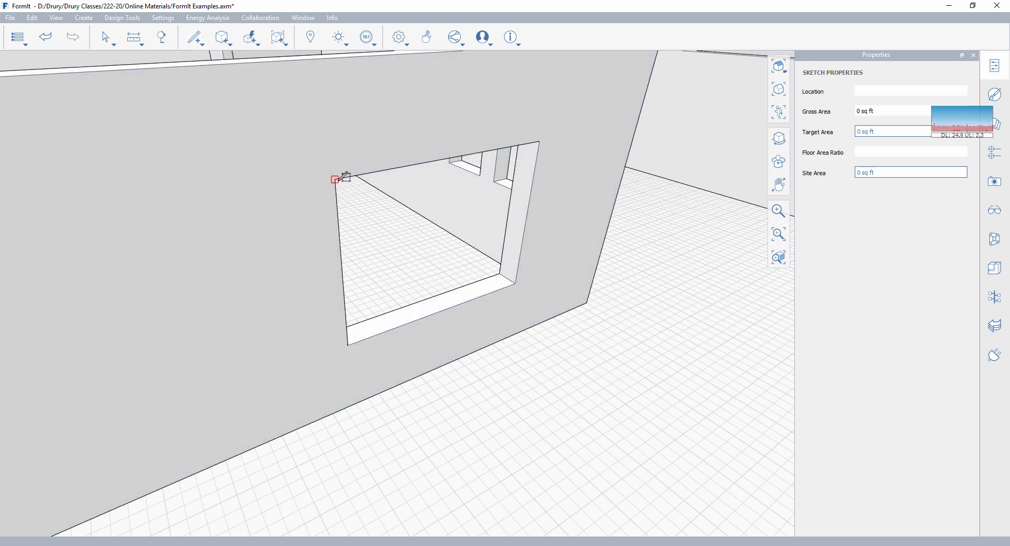
click(539, 141)
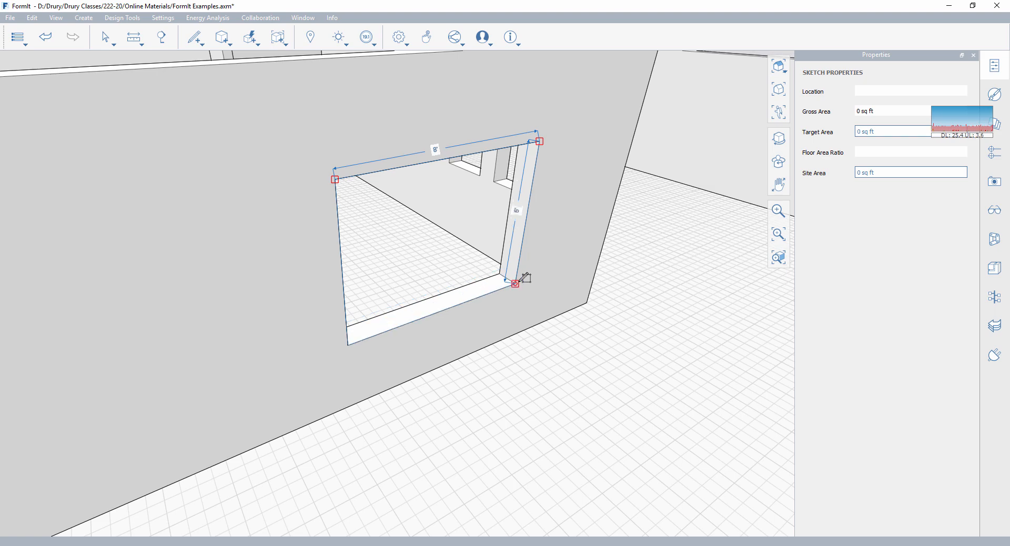
click(515, 283)
key(Escape)
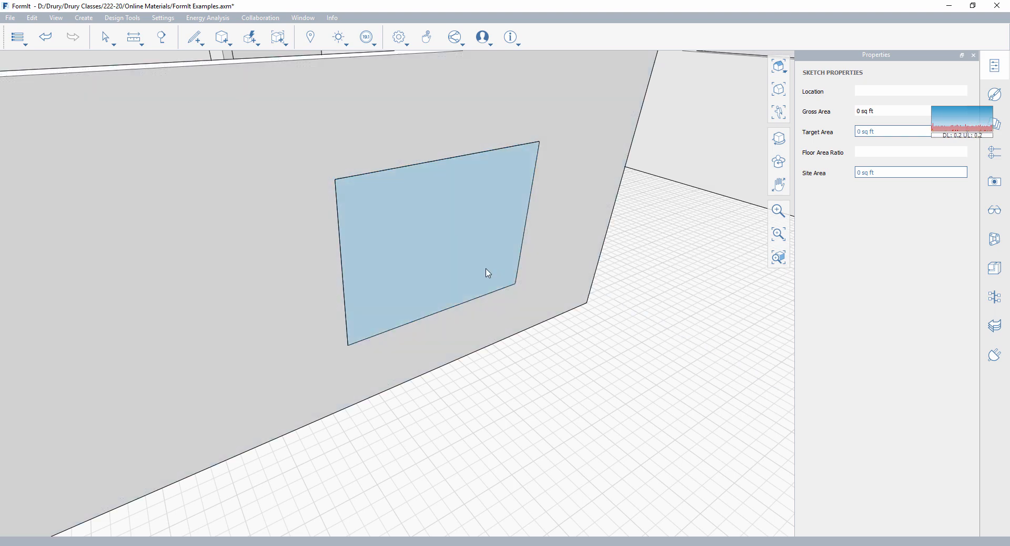
- Extrude the rectangular face outward into a box and move the whole box about 6' away from the wall
click(422, 280)
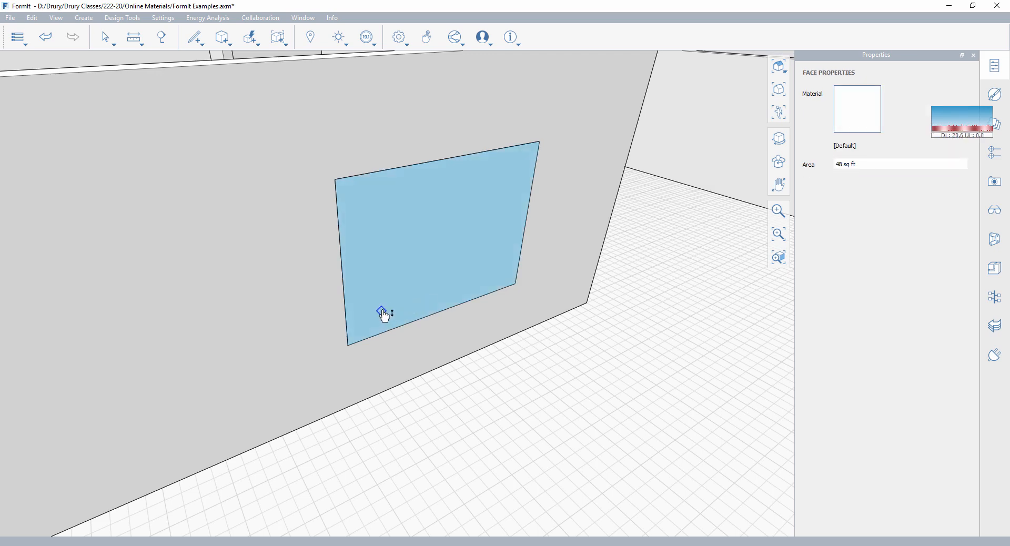
drag(410, 329, 455, 353)
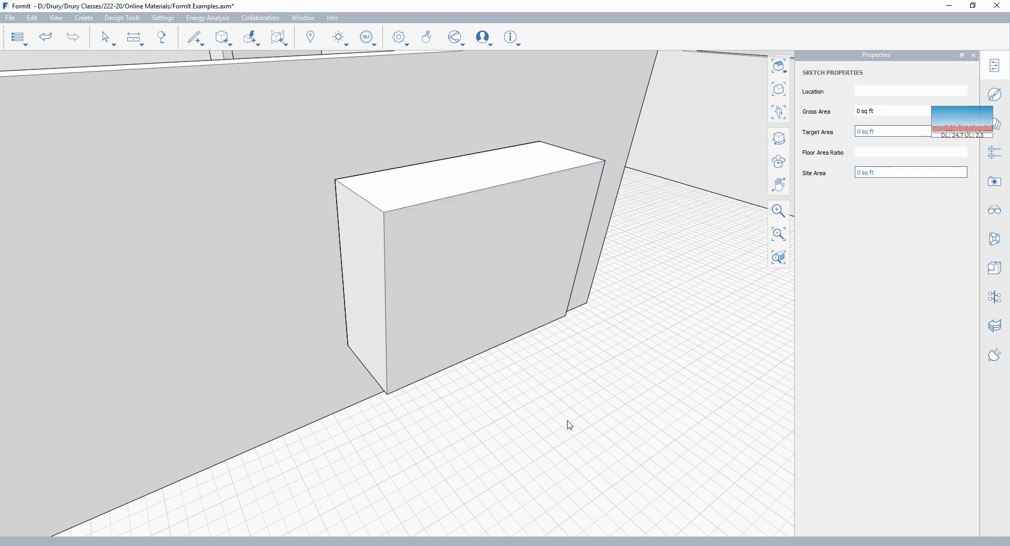
double_click(456, 284)
drag(387, 393, 596, 452)
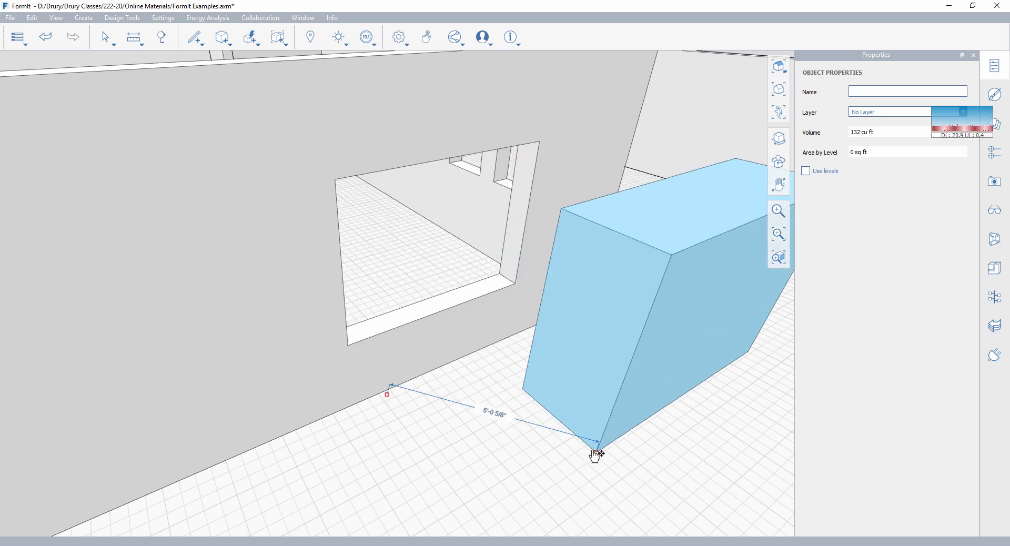
click(576, 517)
- Delete the separate box standing in front of the wall
middle_drag(547, 471, 482, 462)
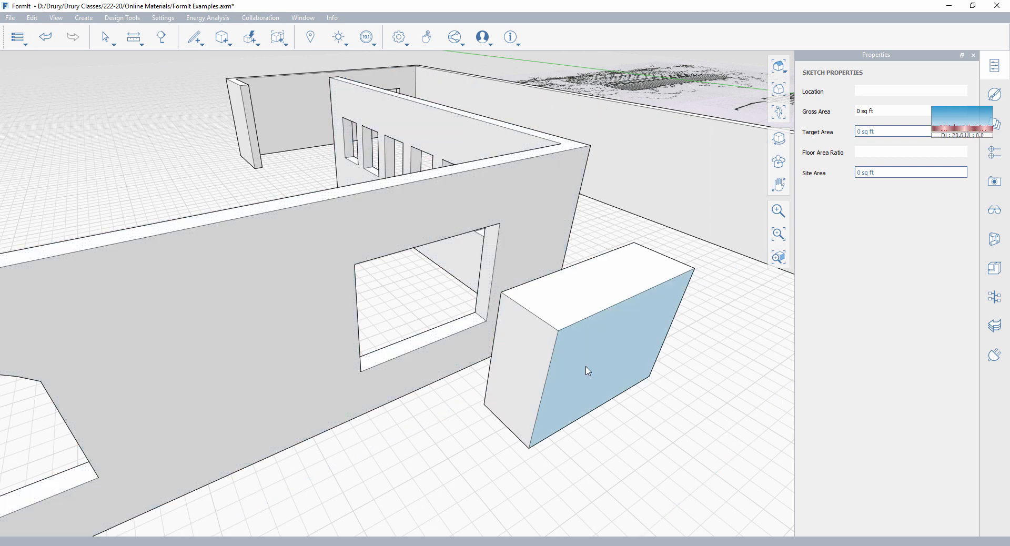
click(602, 362)
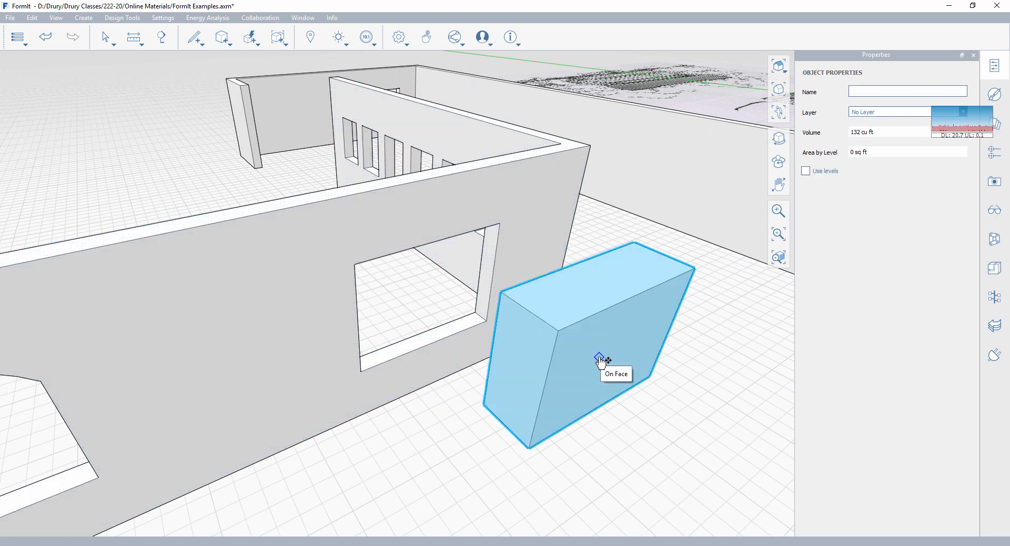
key(Delete)
- Draw a new rectangular face that fills the empty rectangular window opening, snapping to three of its outer corners
scroll(395, 279, up, 5)
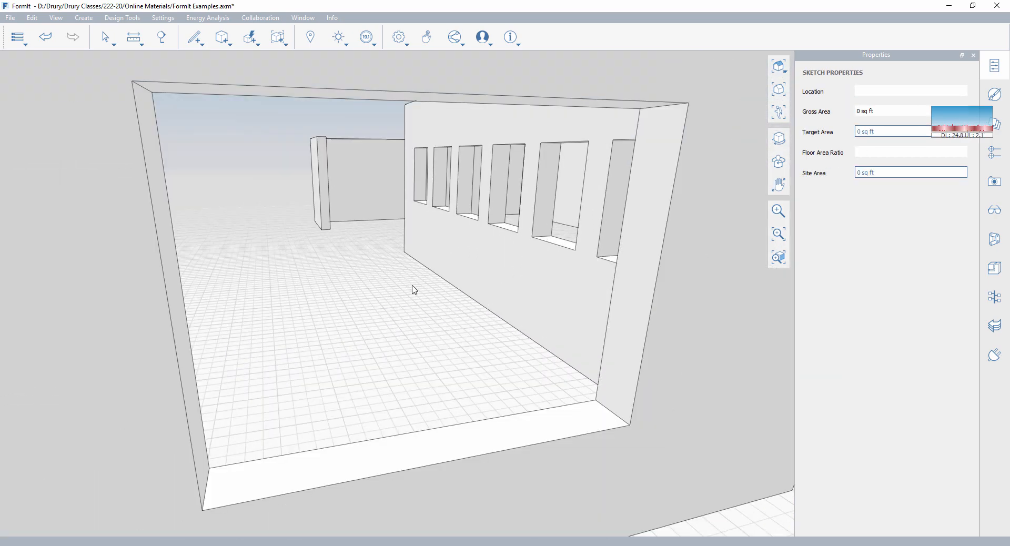
scroll(416, 286, down, 5)
middle_drag(427, 285, 433, 274)
right_drag(434, 274, 444, 283)
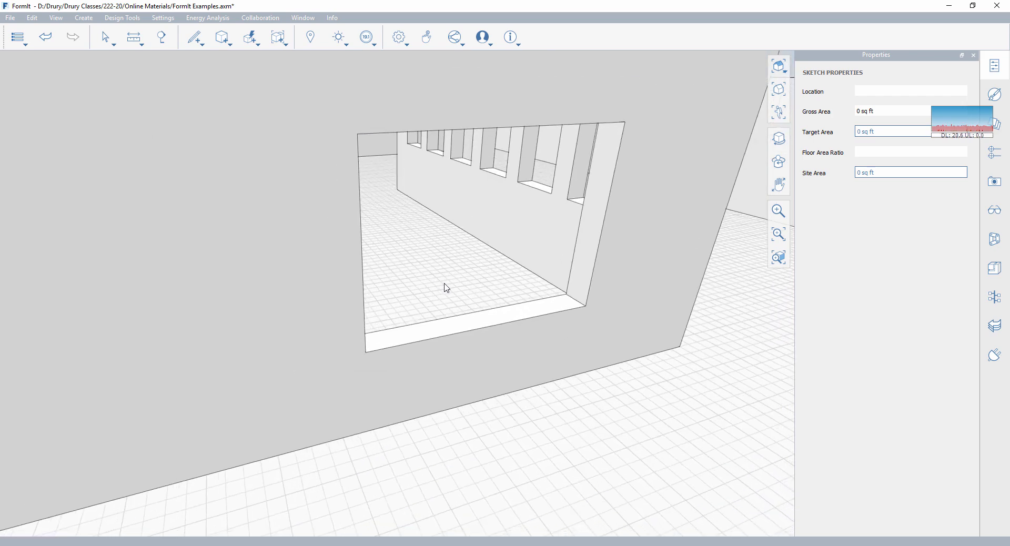
click(198, 40)
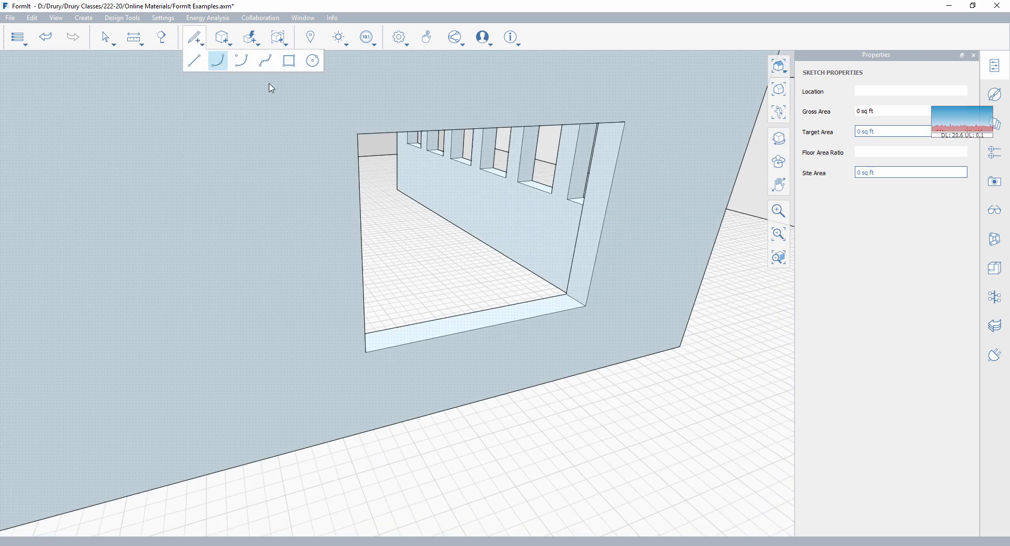
click(288, 61)
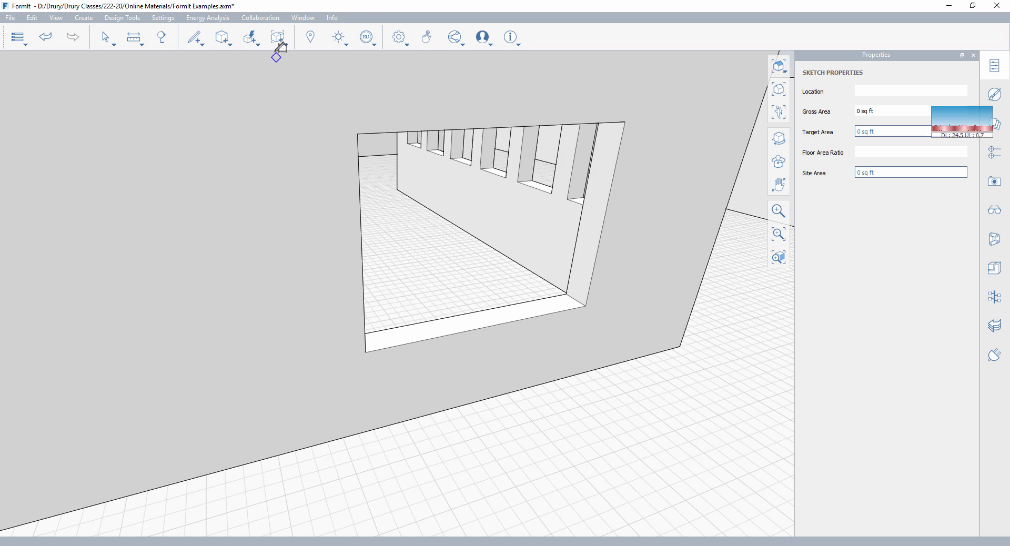
click(204, 47)
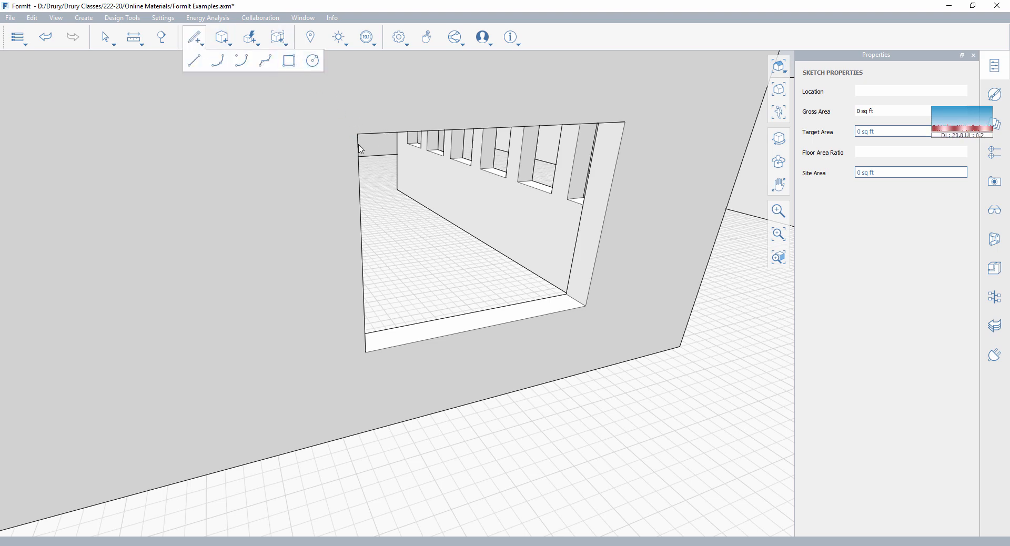
click(284, 64)
click(357, 133)
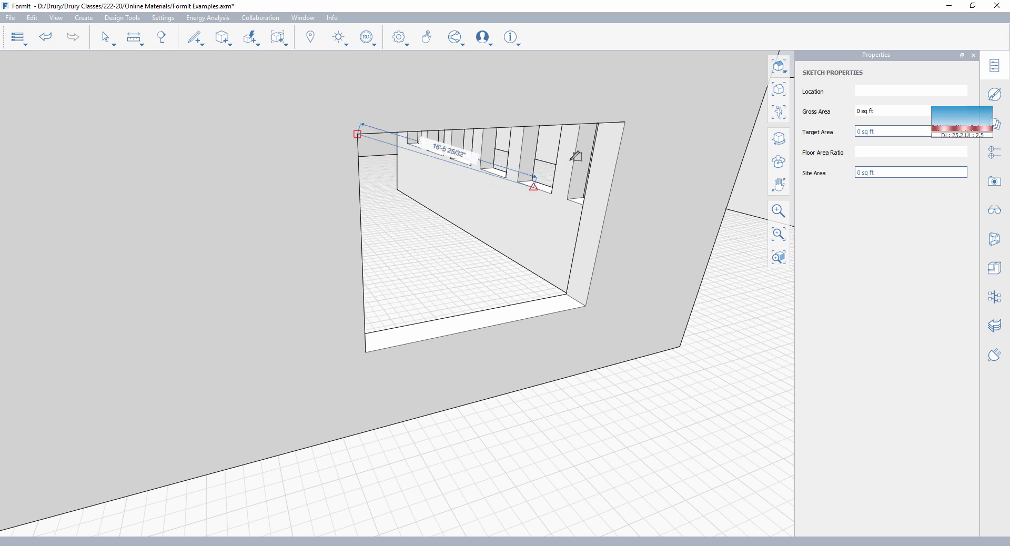
click(625, 122)
click(586, 306)
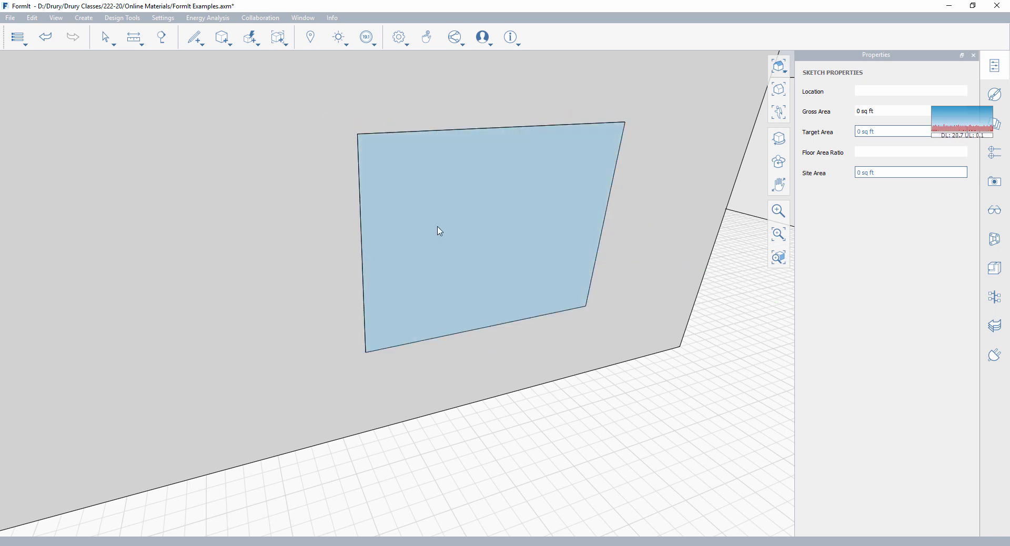
- Offset the edges of the window face 4" inward to outline a frame
click(421, 248)
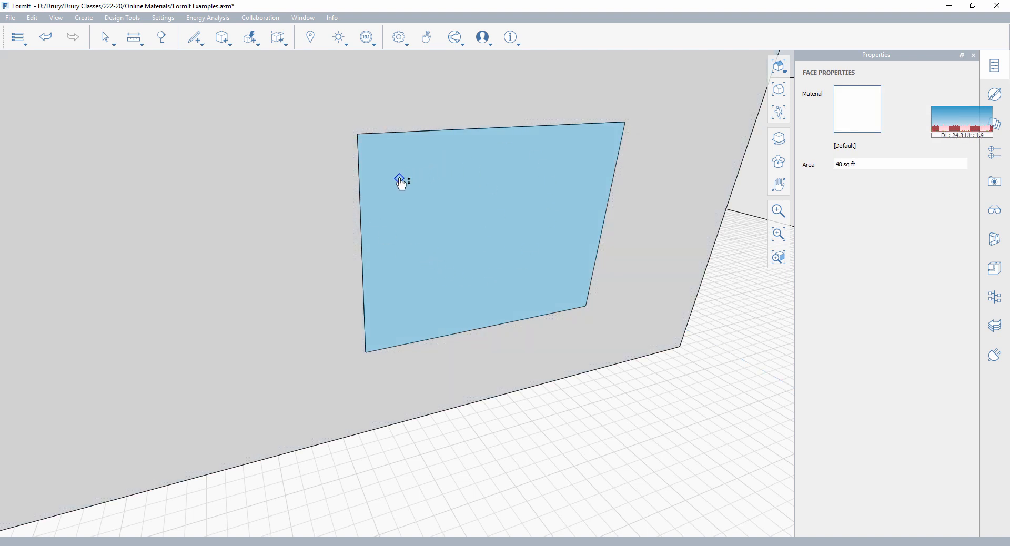
right_click(400, 181)
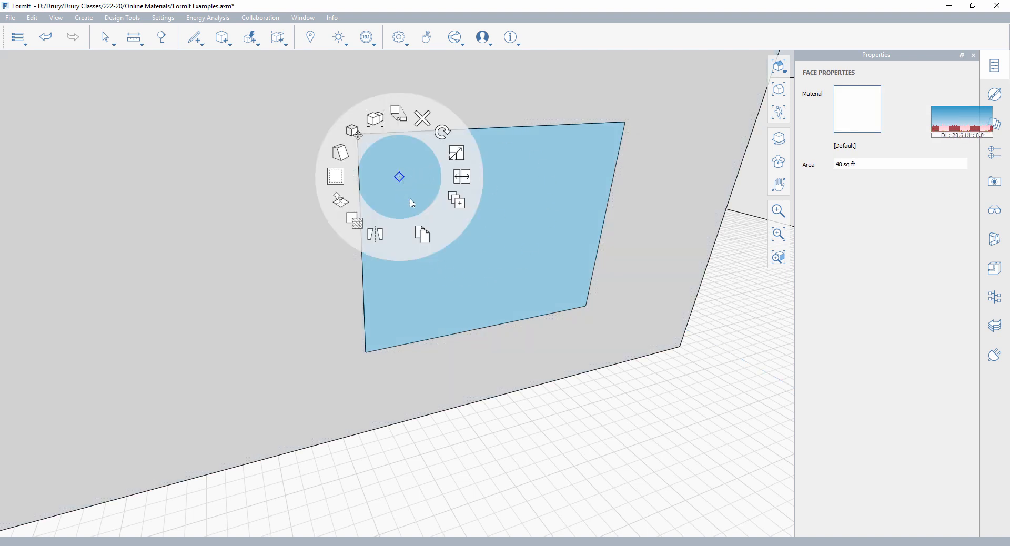
click(343, 181)
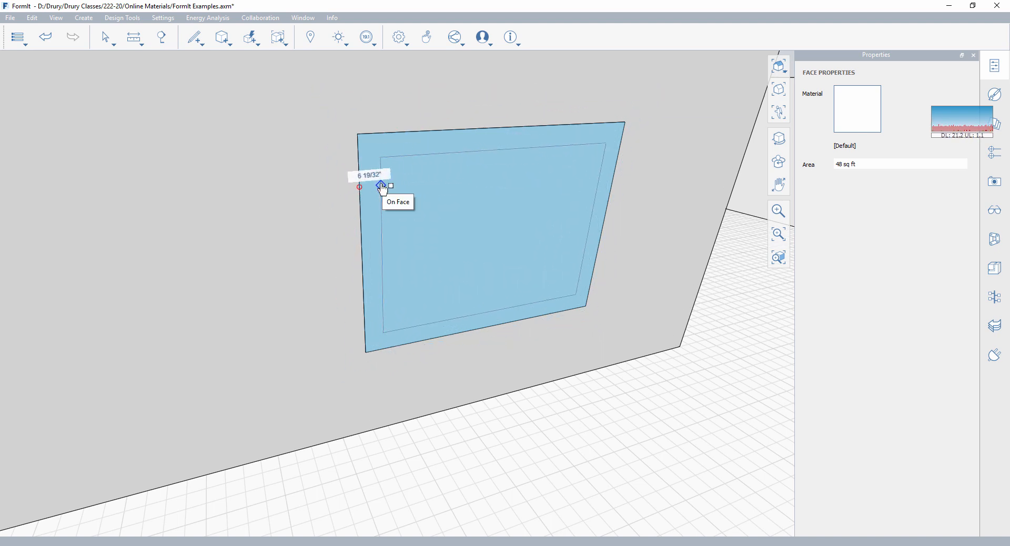
key(Tab)
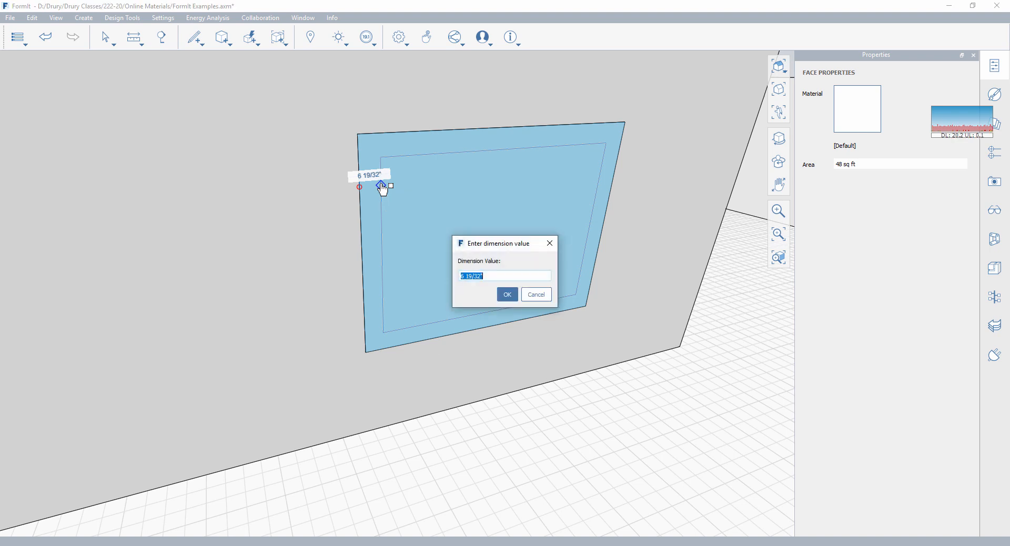
text(4')
key(Return)
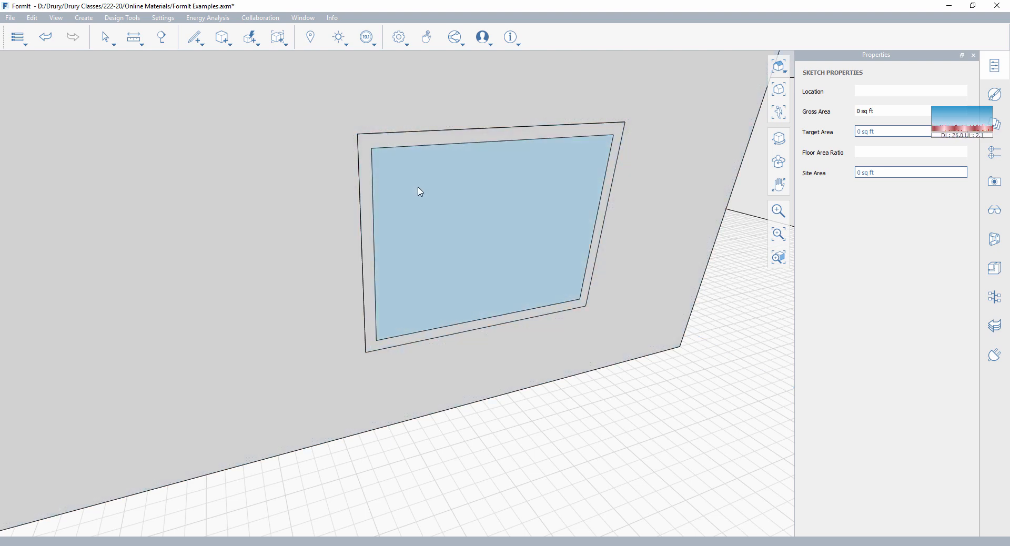
- Delete the inner face of the window and extrude the remaining frame face inward into the depth of the opening
click(442, 198)
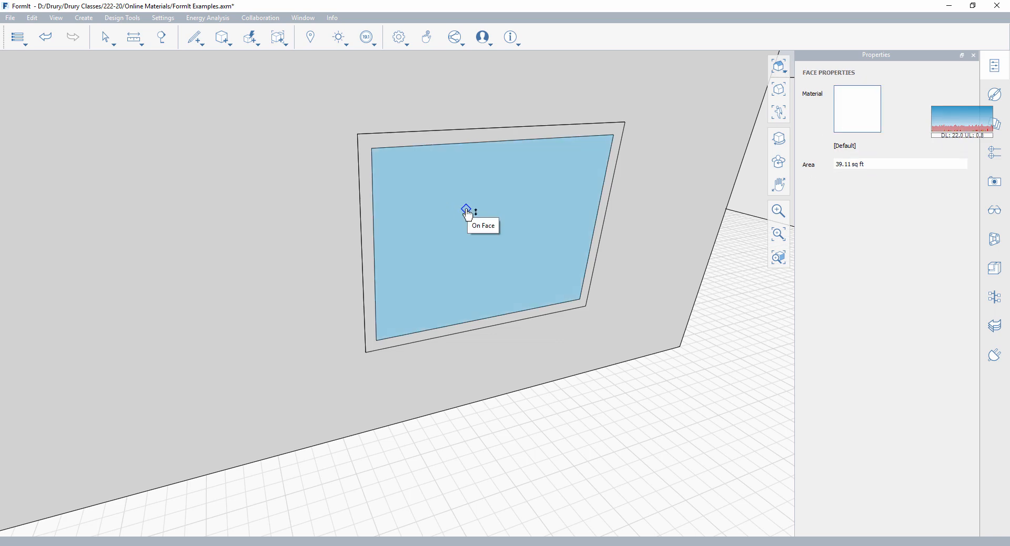
key(Delete)
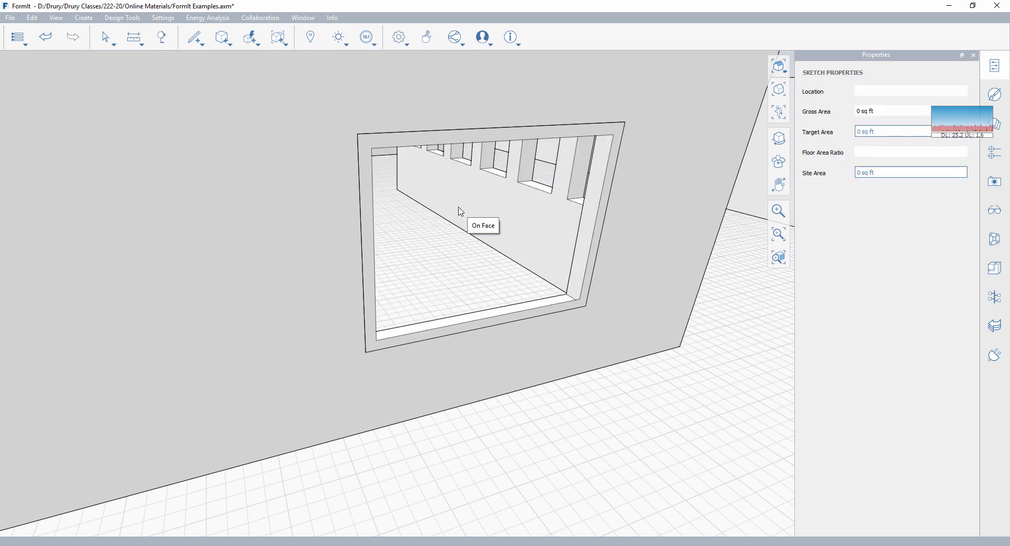
scroll(467, 283, up, 5)
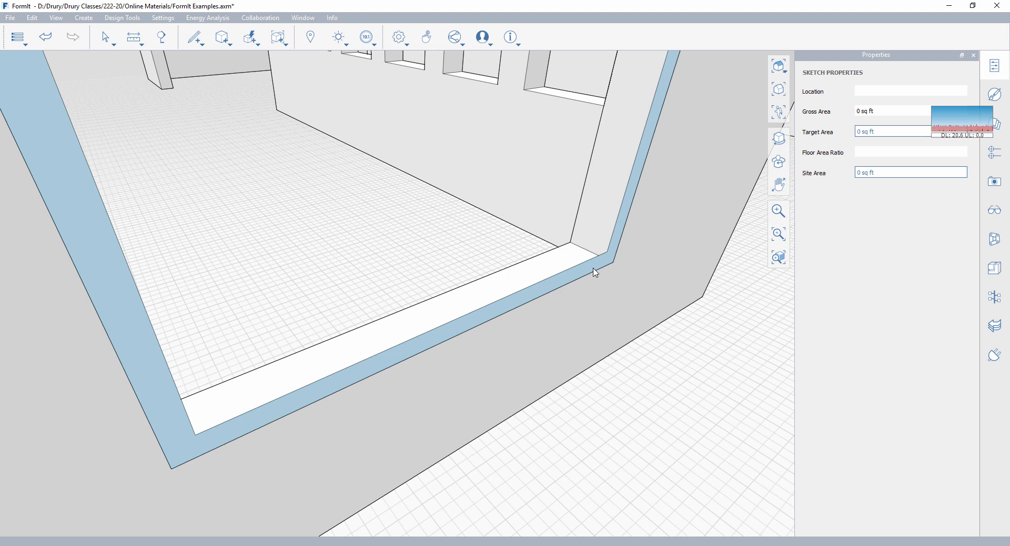
click(555, 290)
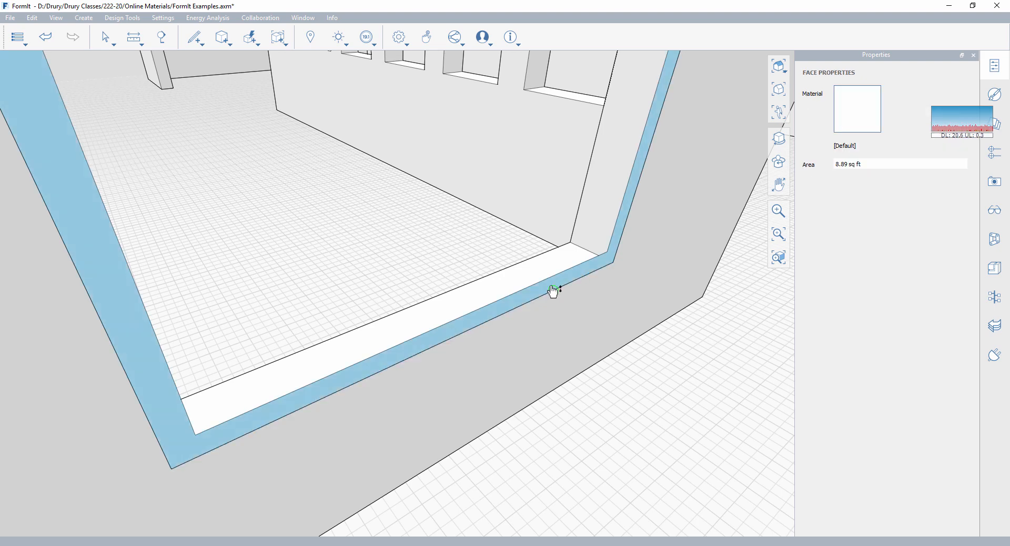
drag(540, 283, 532, 275)
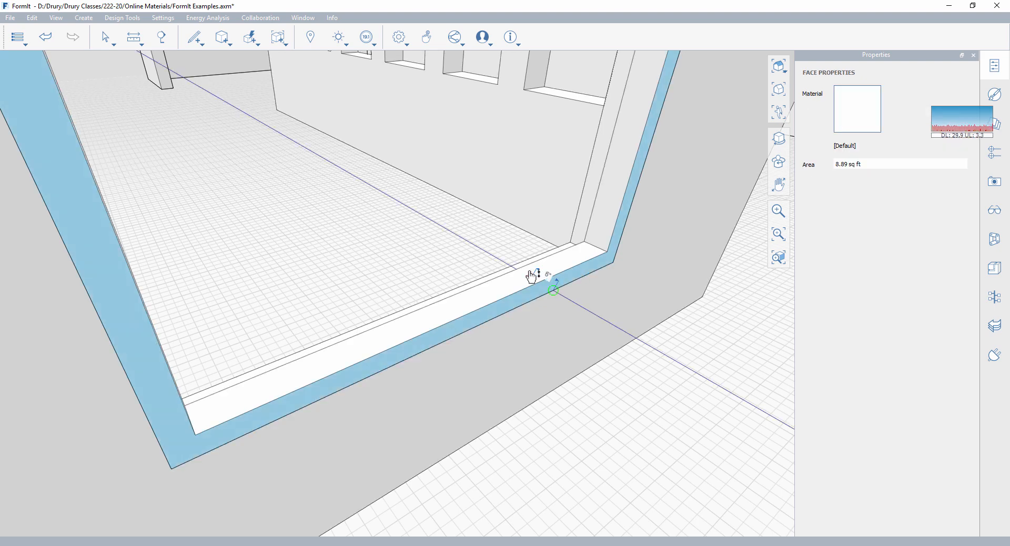
click(442, 219)
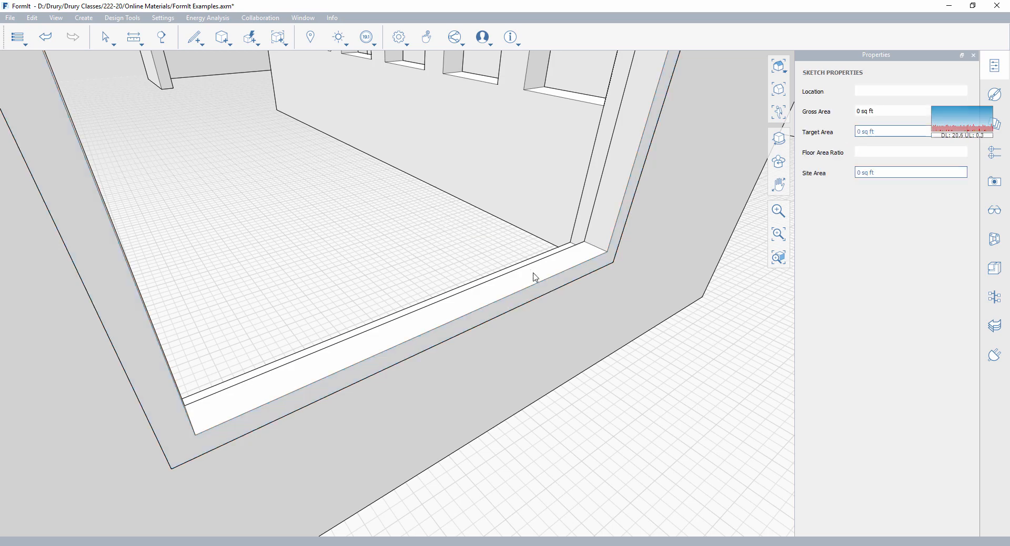
- Move the whole window frame 1" inward so it sits back from the wall's outer face
double_click(532, 283)
scroll(626, 255, up, 5)
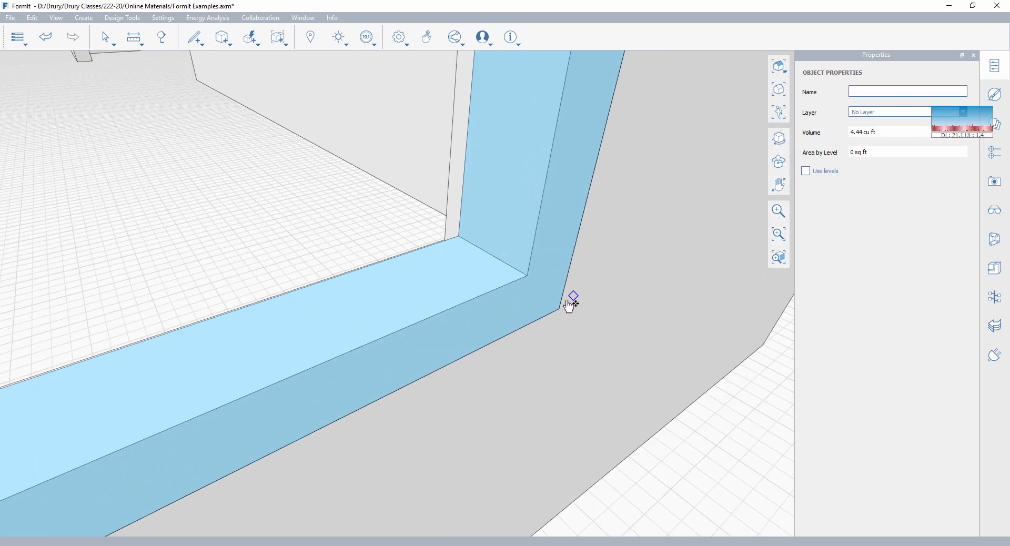
drag(555, 307, 546, 302)
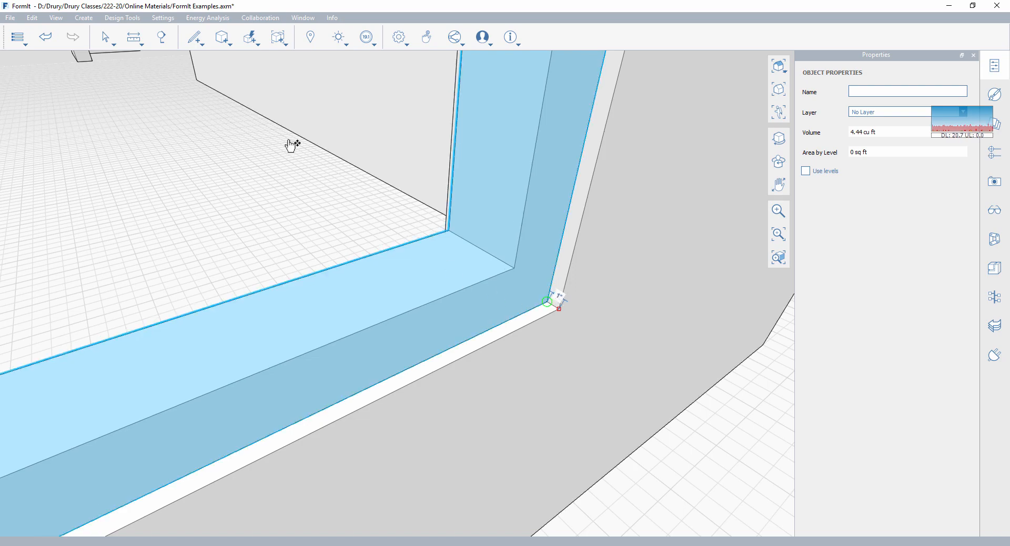
click(285, 148)
scroll(288, 155, down, 6)
middle_drag(295, 160, 420, 240)
middle_drag(496, 252, 526, 267)
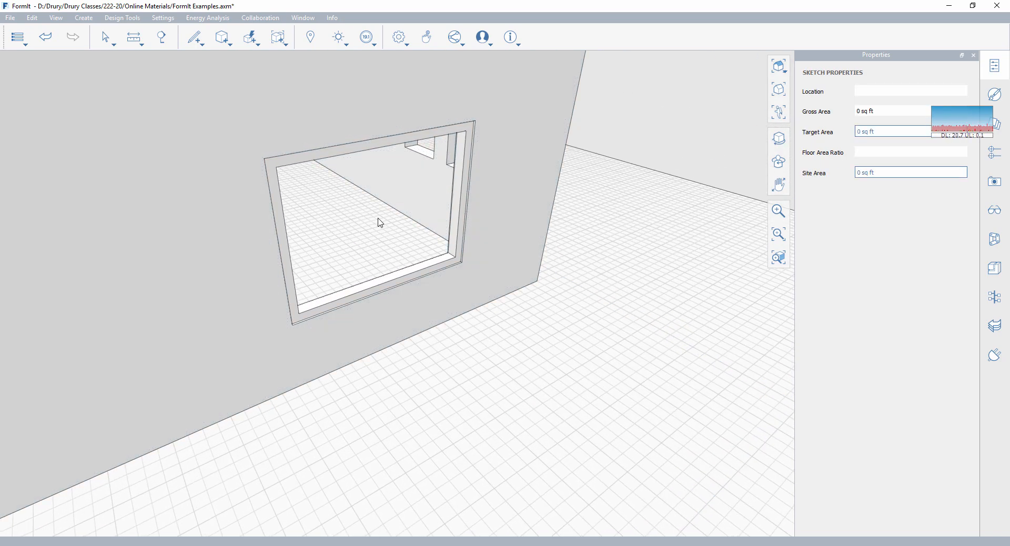
- Group the window frame and name the group instance "Window Mull"
right_drag(377, 217, 350, 288)
scroll(356, 253, up, 2)
scroll(356, 285, up, 2)
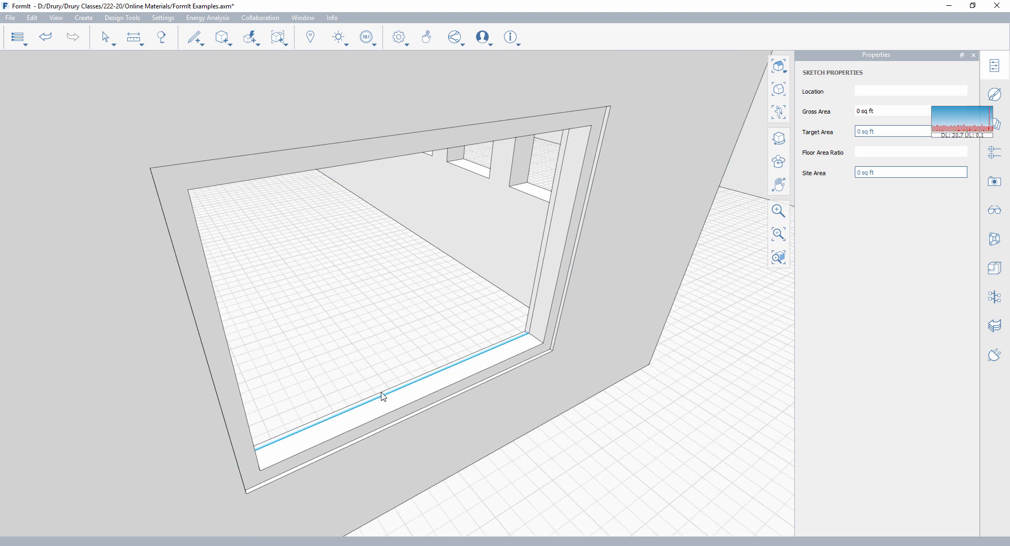
double_click(381, 418)
right_click(388, 414)
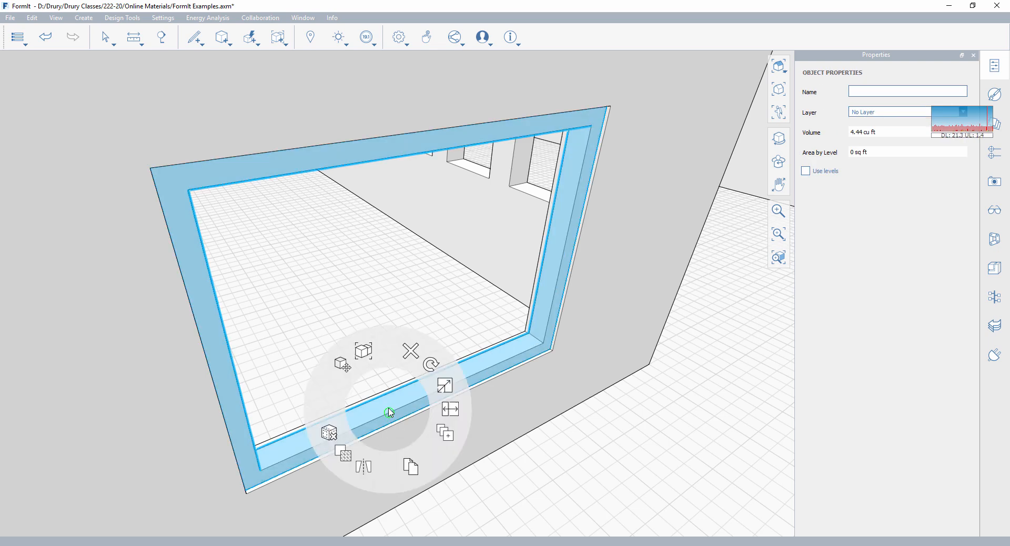
click(363, 350)
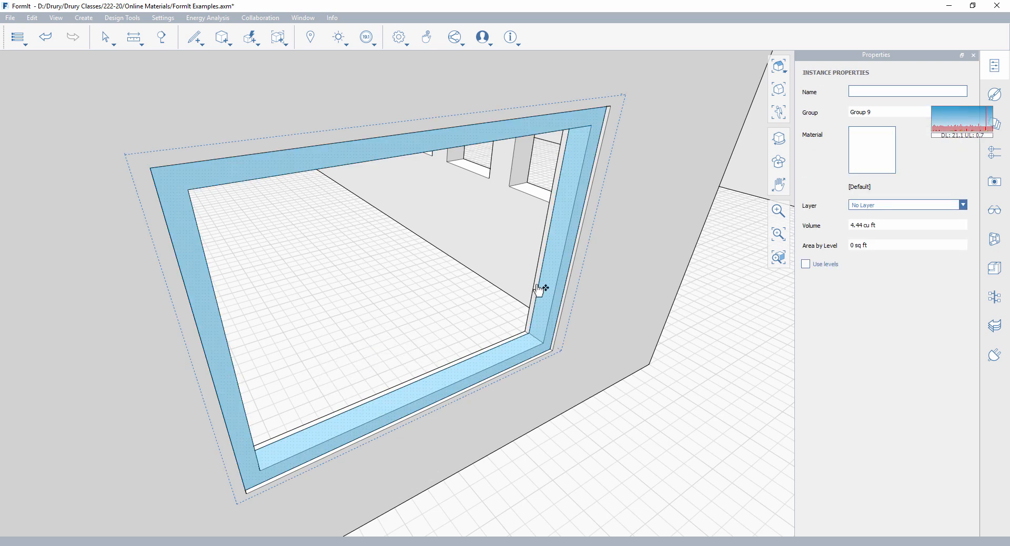
click(869, 92)
text(Window Mull)
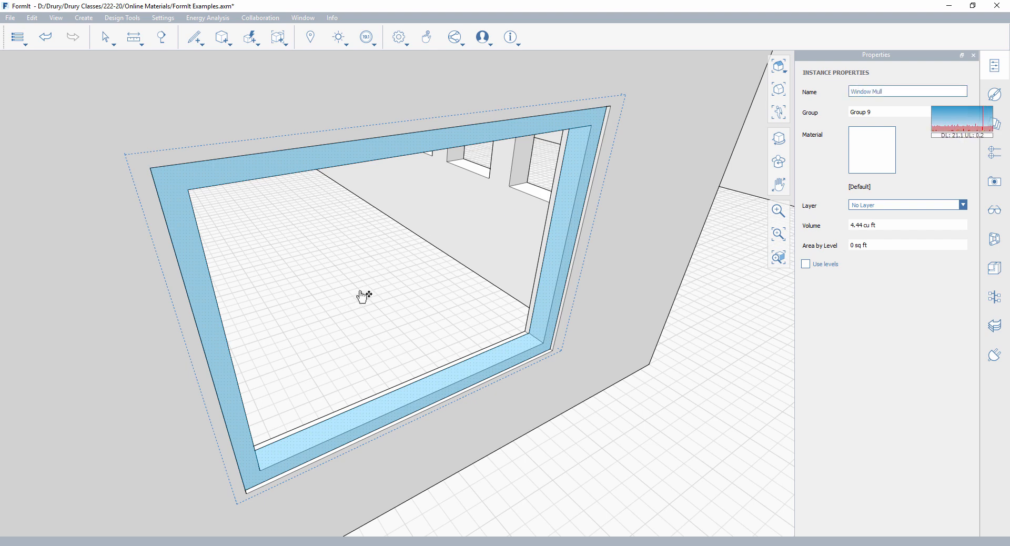
click(362, 296)
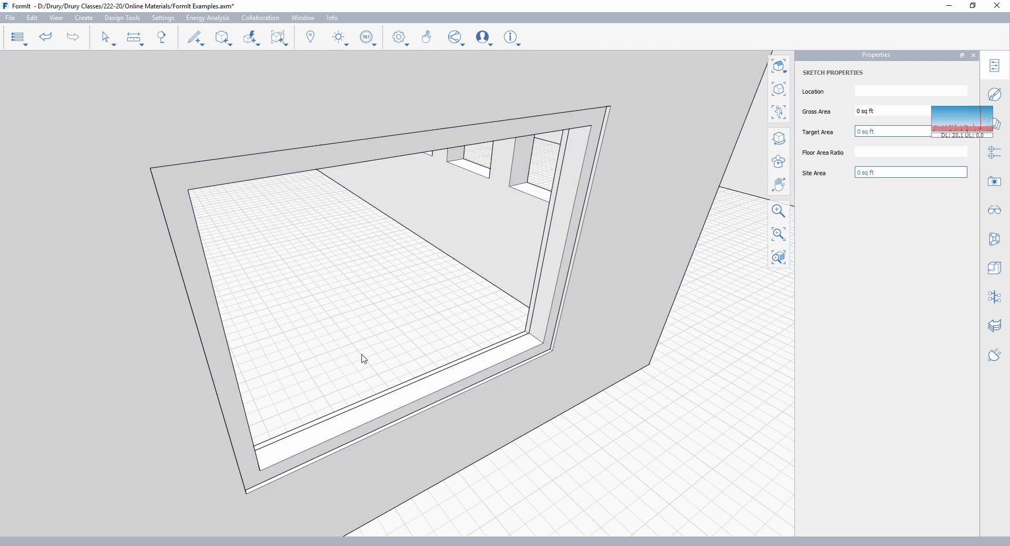
- Draw a rectangular face for the glass inside the frame, snapping to three of its inner corners
click(195, 37)
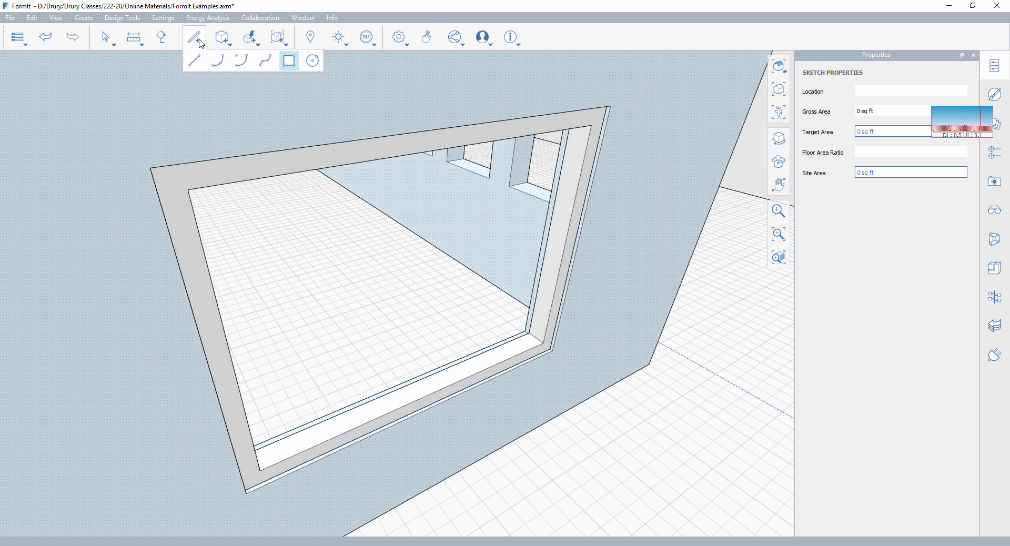
click(306, 64)
click(187, 189)
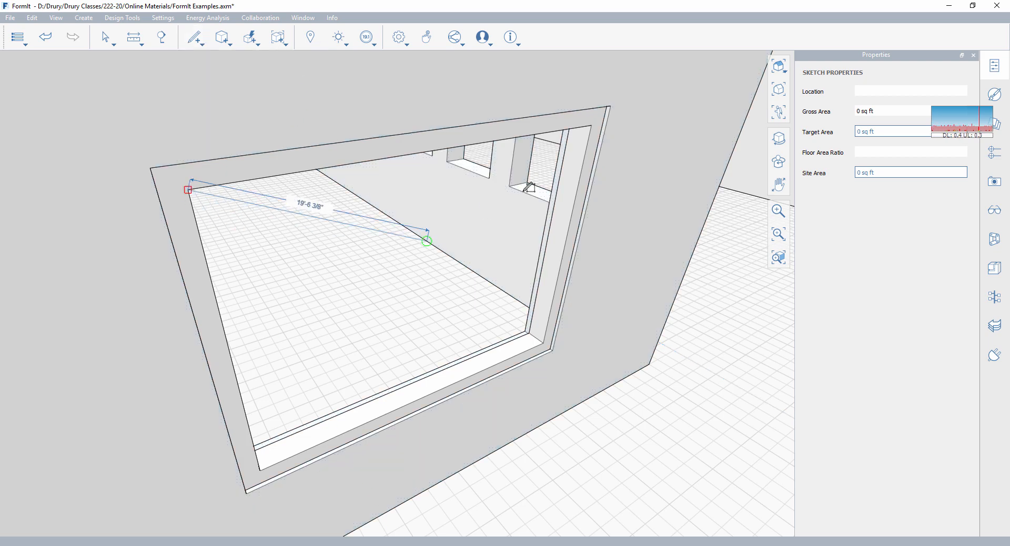
click(591, 125)
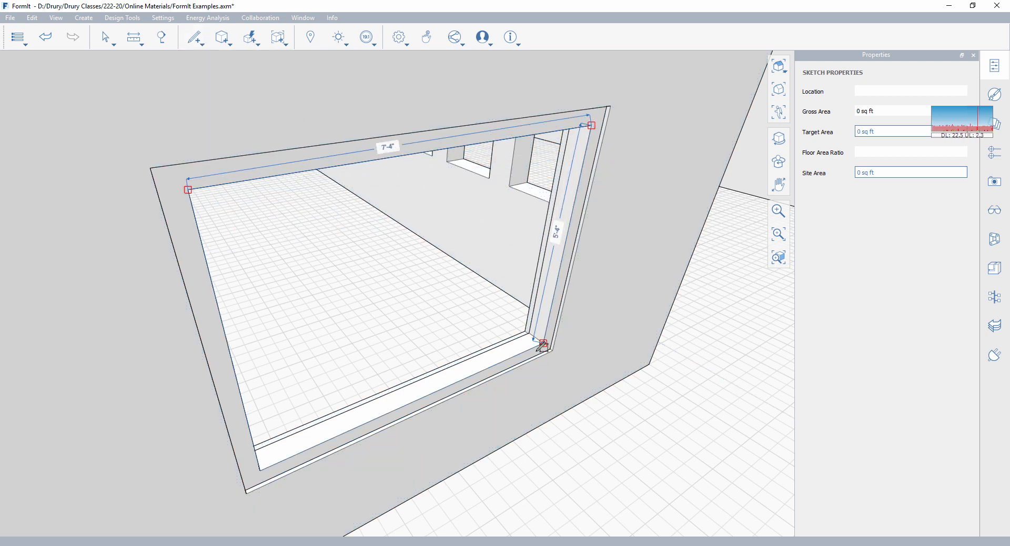
click(543, 345)
- Extrude the glass face 1/2" to give the pane thickness
scroll(458, 354, up, 3)
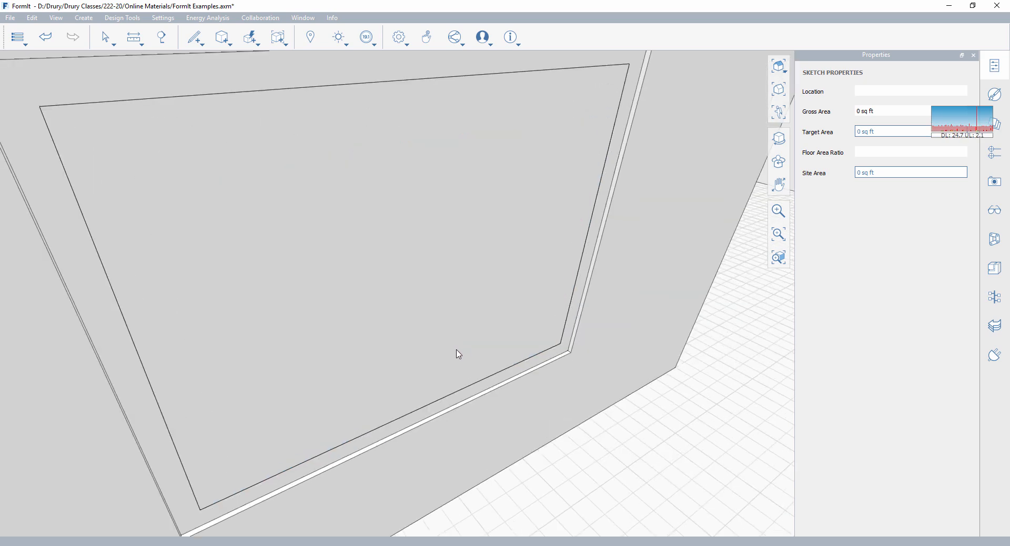
click(479, 351)
scroll(571, 358, up, 2)
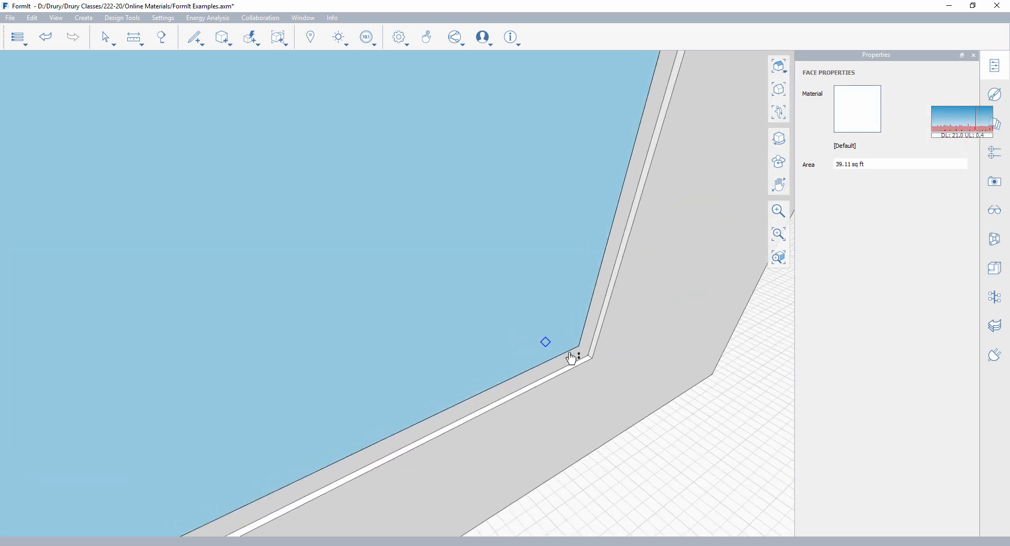
scroll(573, 353, up, 3)
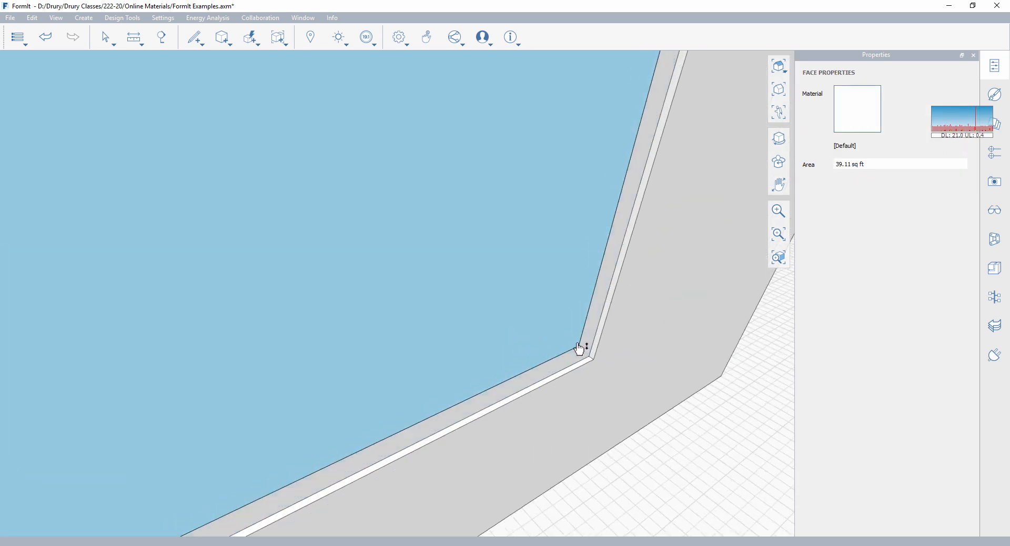
click(528, 329)
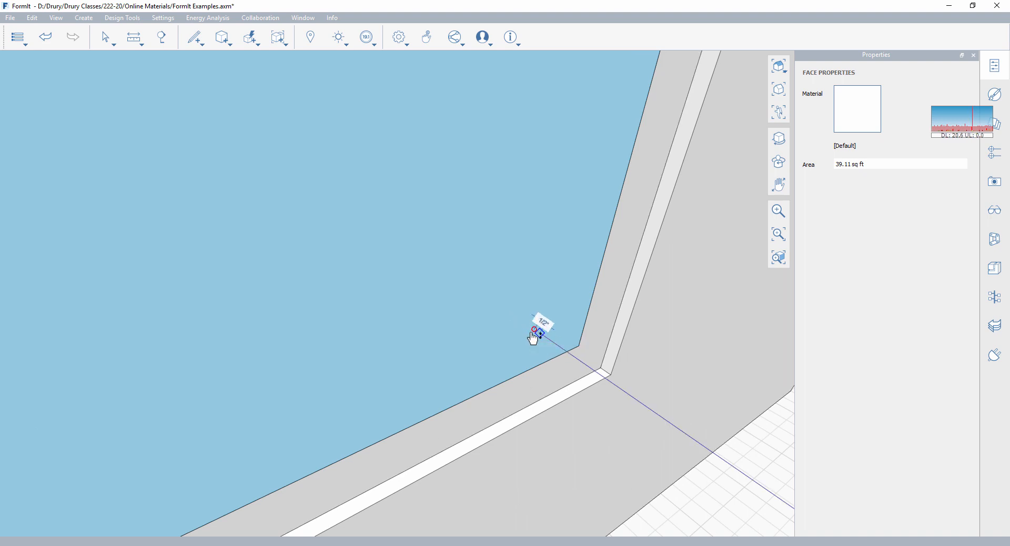
click(533, 335)
key(Escape)
- Move the whole glass pane 1/2" inward from the front face of the frame
scroll(509, 342, down, 2)
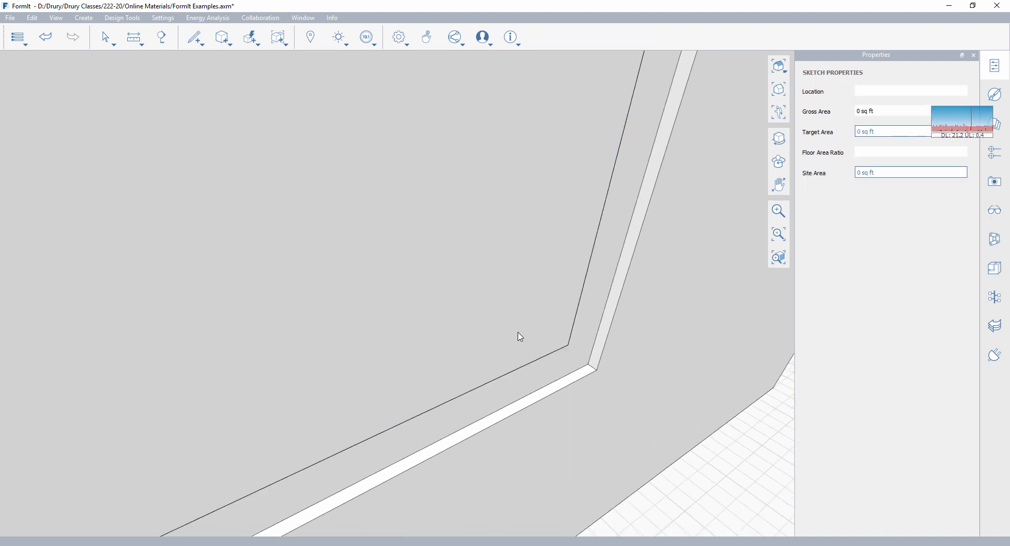
double_click(519, 337)
scroll(567, 350, up, 2)
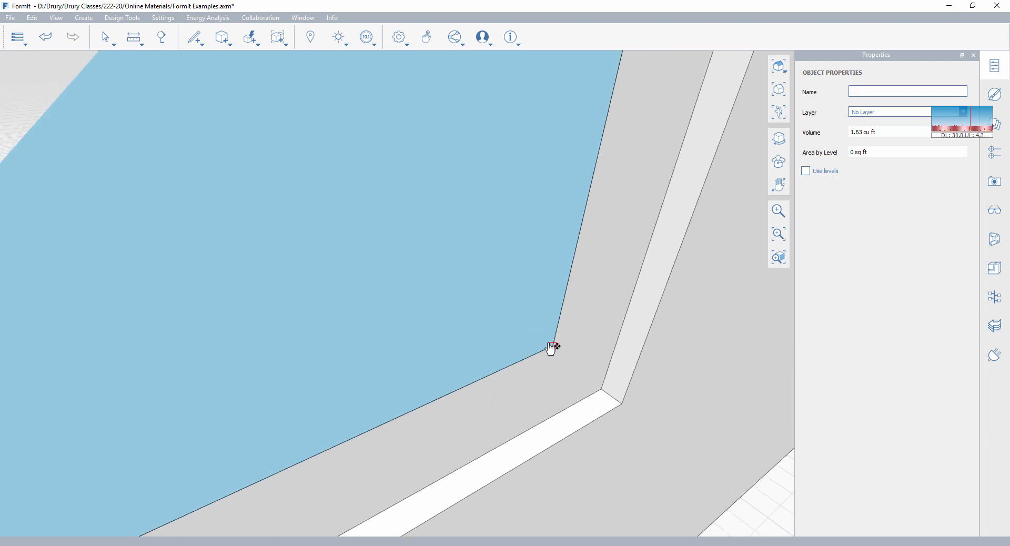
click(549, 345)
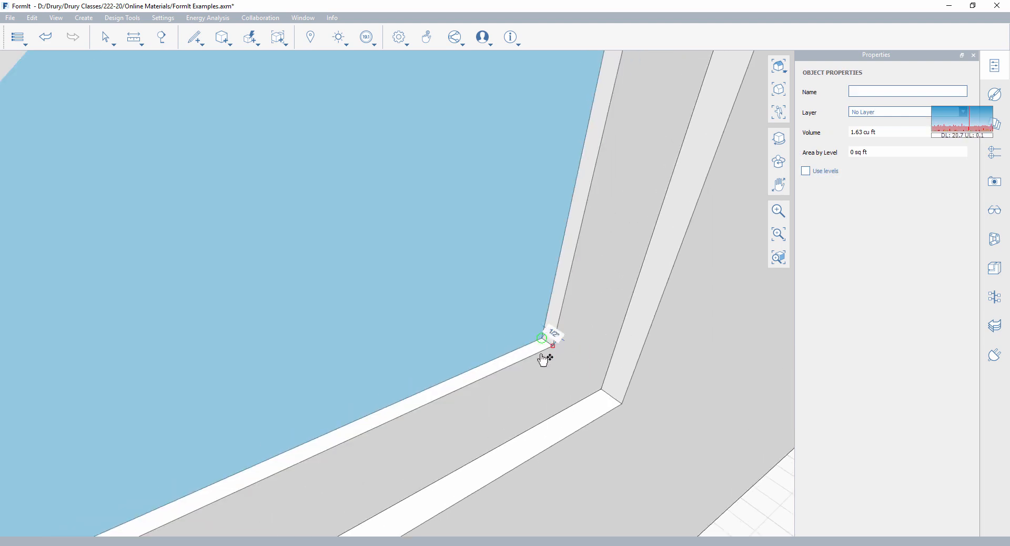
key(Escape)
- Group the glass pane and name the group instance "Glass"
scroll(447, 373, down, 4)
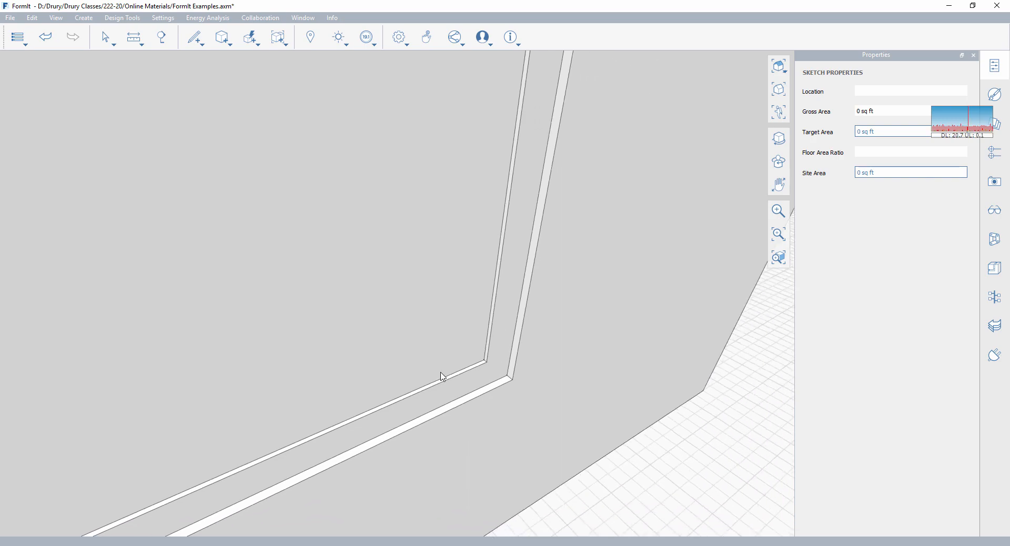
scroll(441, 376, down, 8)
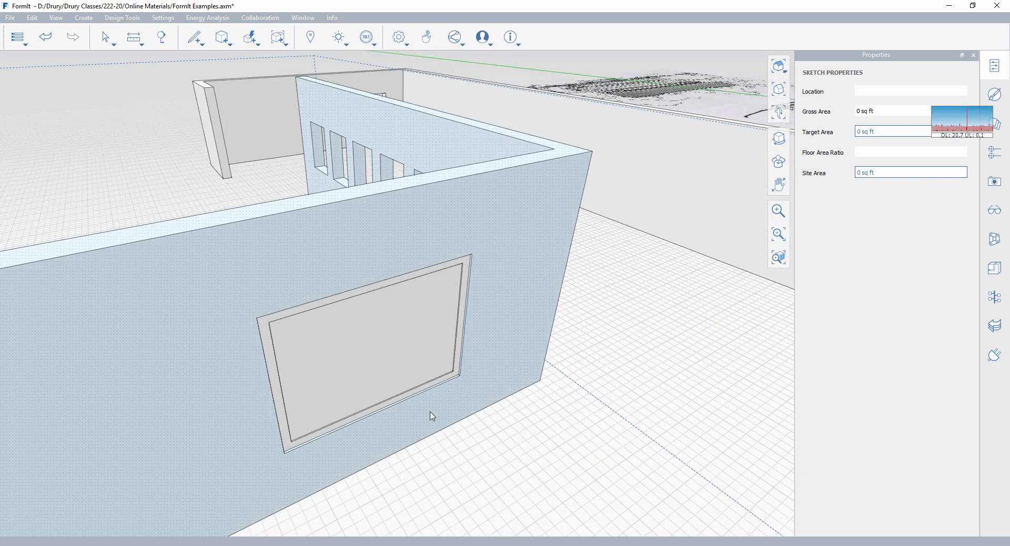
scroll(431, 415, up, 10)
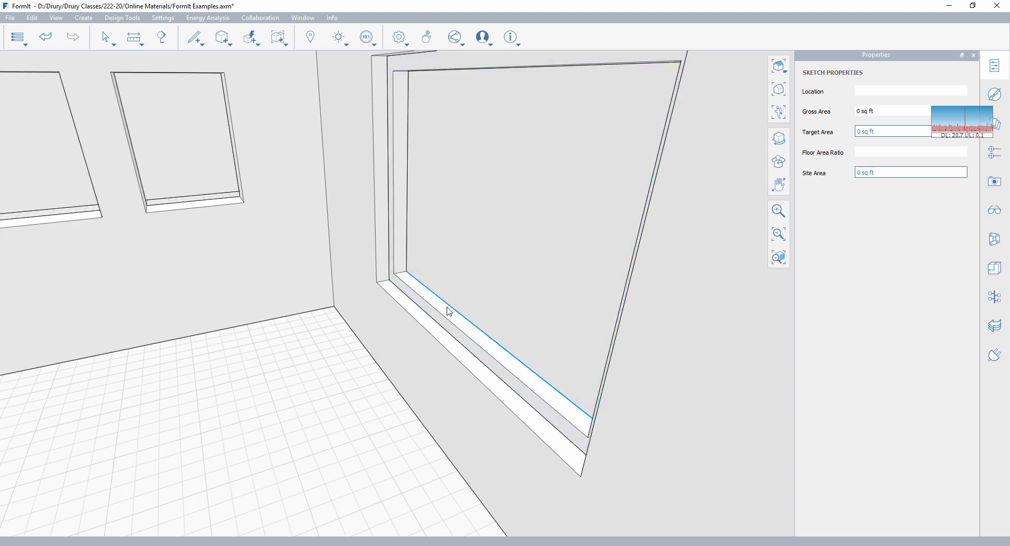
scroll(448, 311, down, 10)
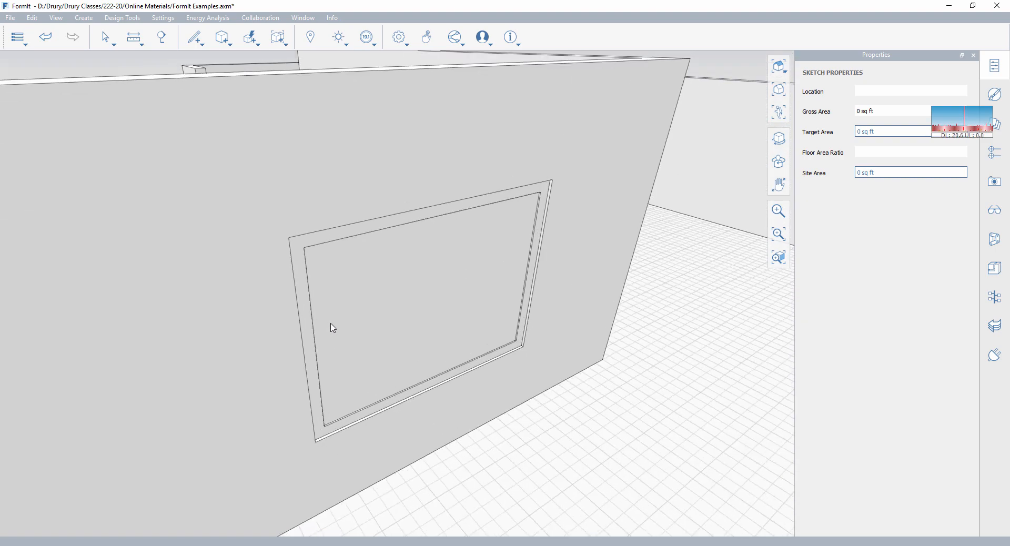
mouse_move(330, 323)
right_down()
mouse_move(491, 341)
mouse_move(350, 342)
mouse_move(323, 326)
right_up()
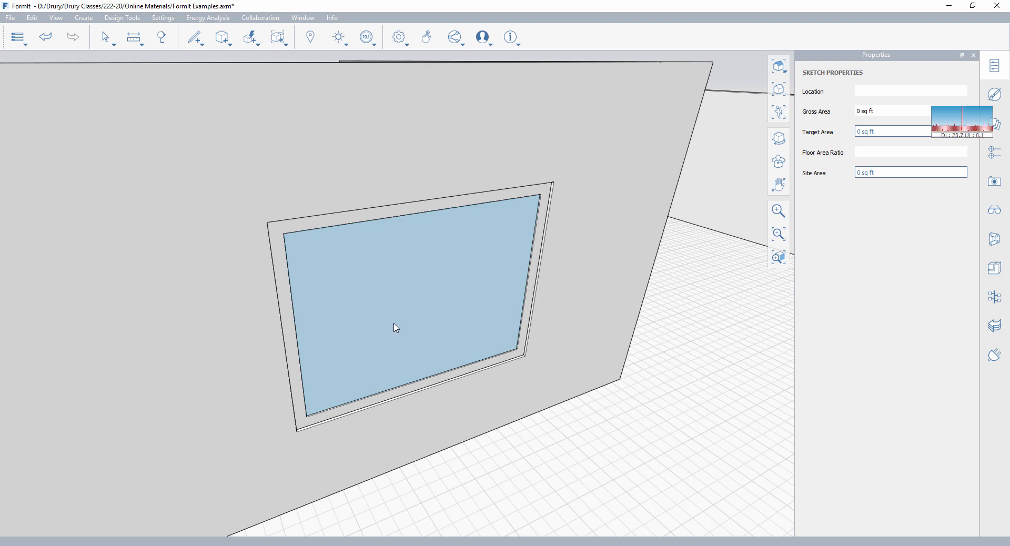
click(395, 327)
right_click(400, 328)
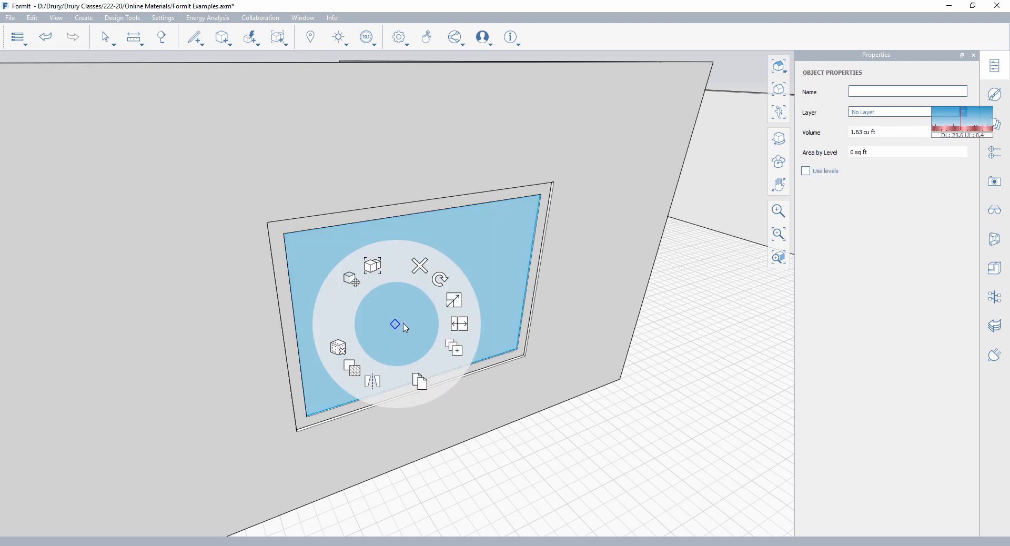
click(379, 267)
click(876, 90)
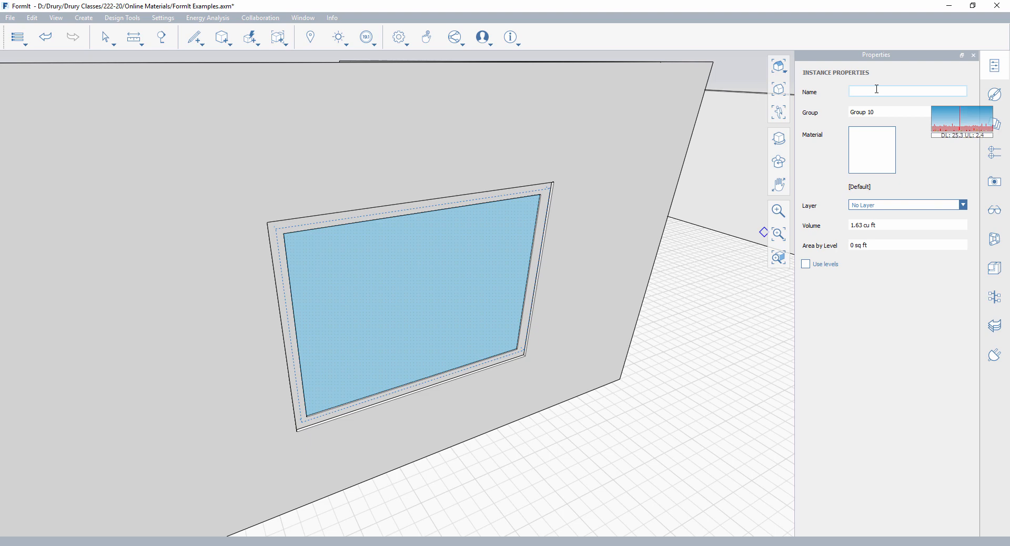
text(Glass)
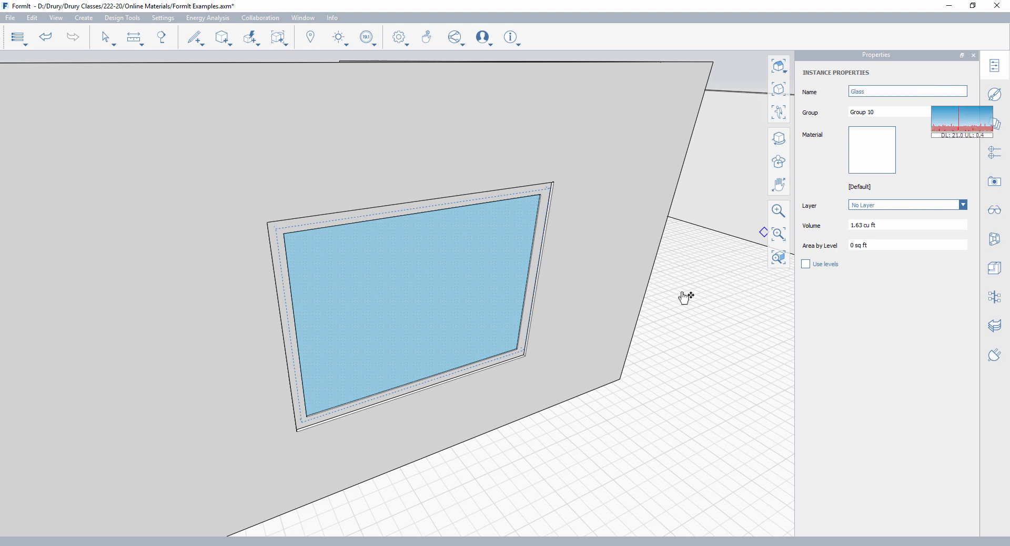
click(711, 372)
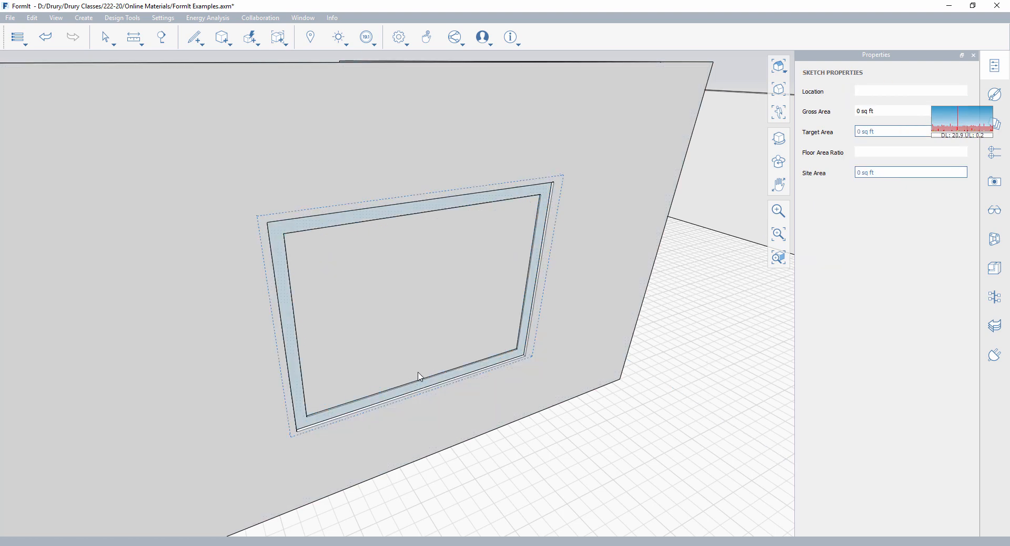
- Combine the glass and frame groups into one parent group and name it "Window 1"
click(426, 349)
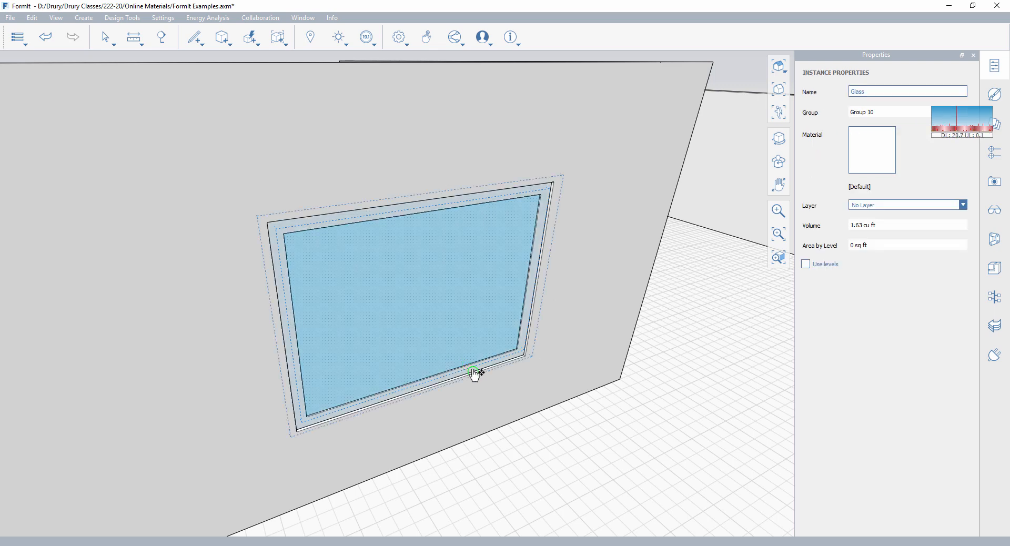
ctrl+click(475, 371)
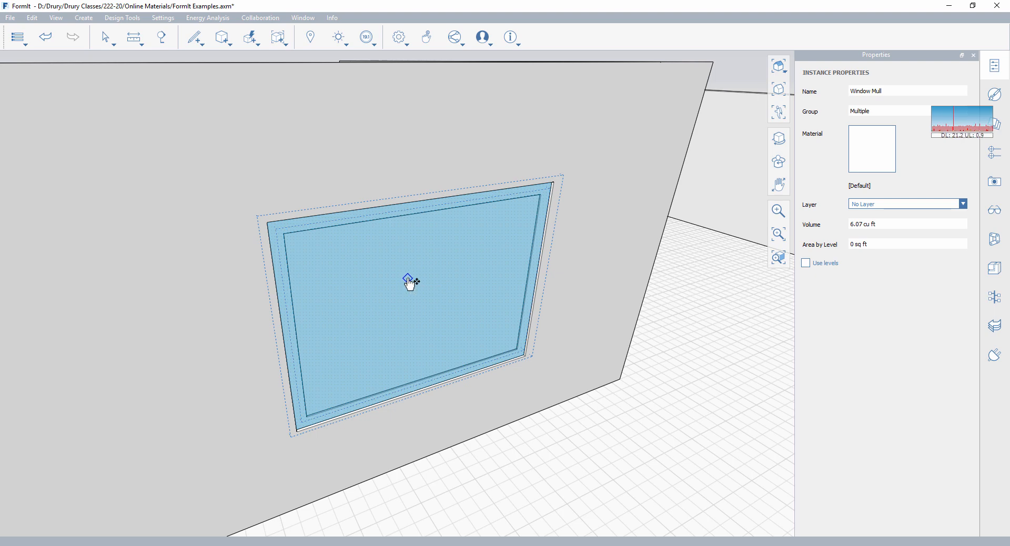
right_click(410, 283)
click(387, 229)
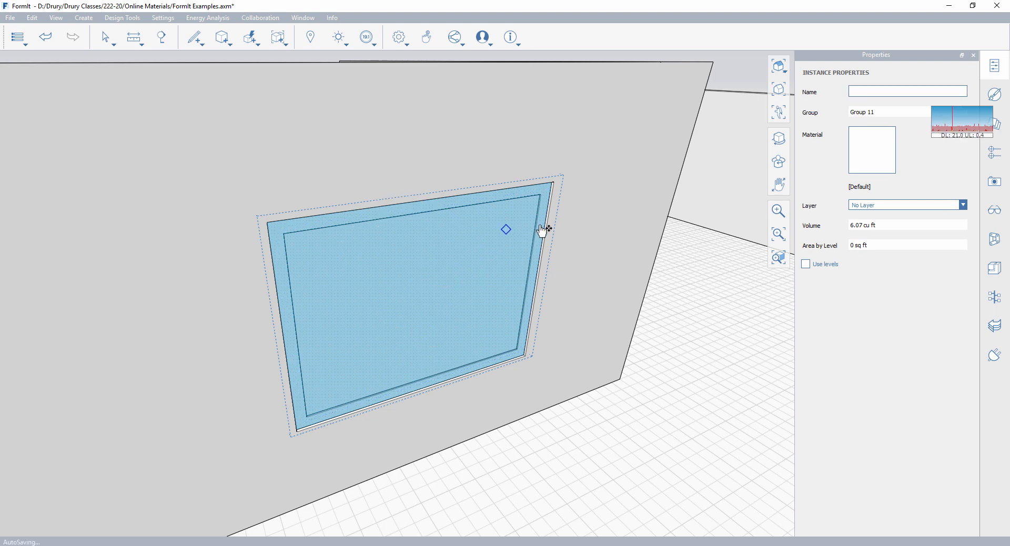
click(875, 92)
text(Wi)
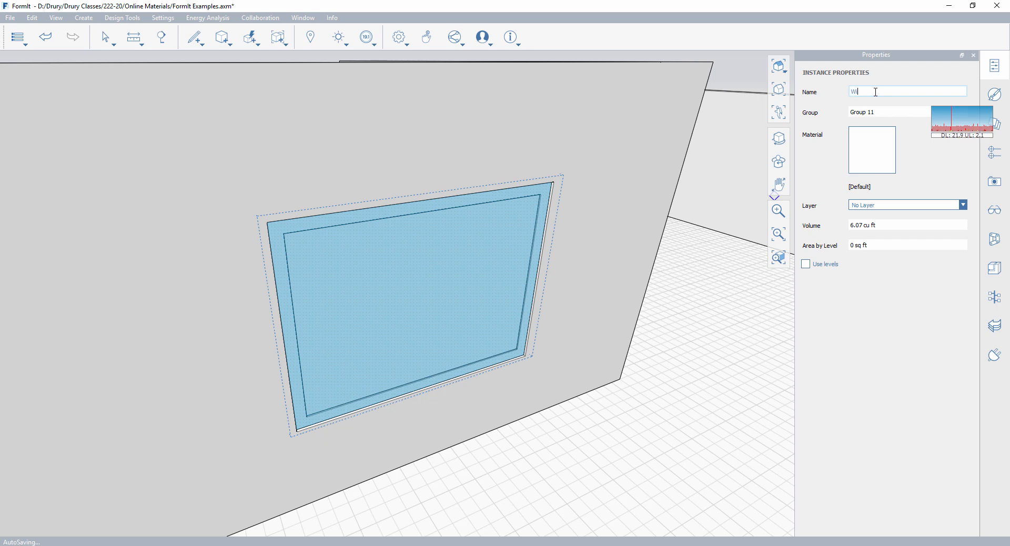
text(ndow 1)
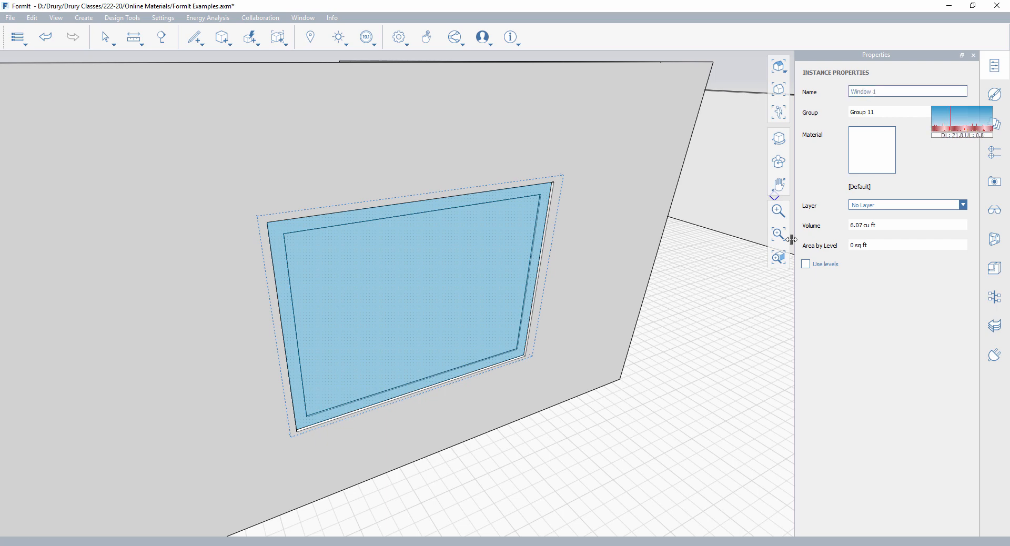
click(754, 325)
- Move the floating network monitor above the property fields so it no longer covers them
scroll(737, 344, down, 3)
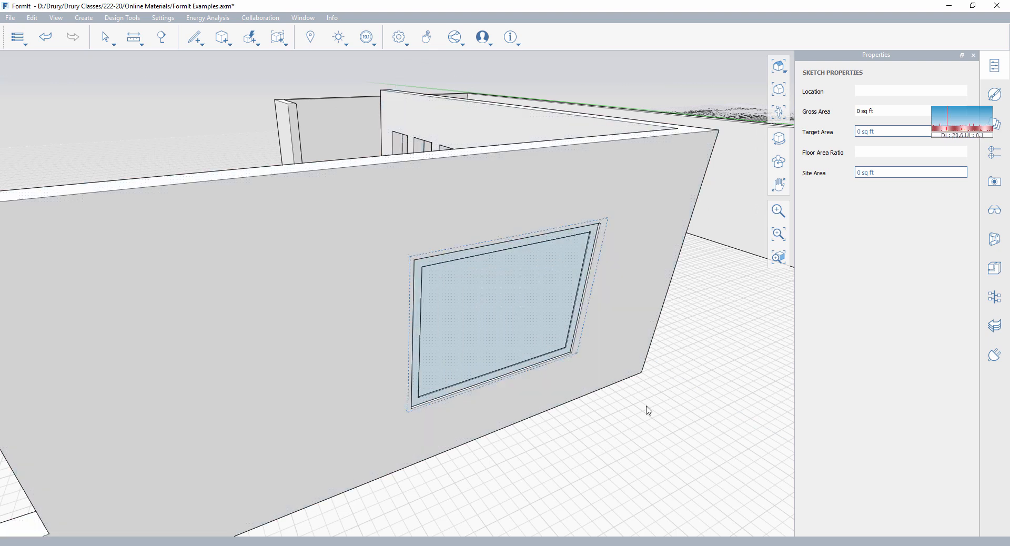
mouse_move(652, 435)
right_down()
mouse_move(527, 402)
mouse_move(513, 384)
mouse_move(689, 444)
mouse_move(648, 452)
mouse_move(640, 439)
right_up()
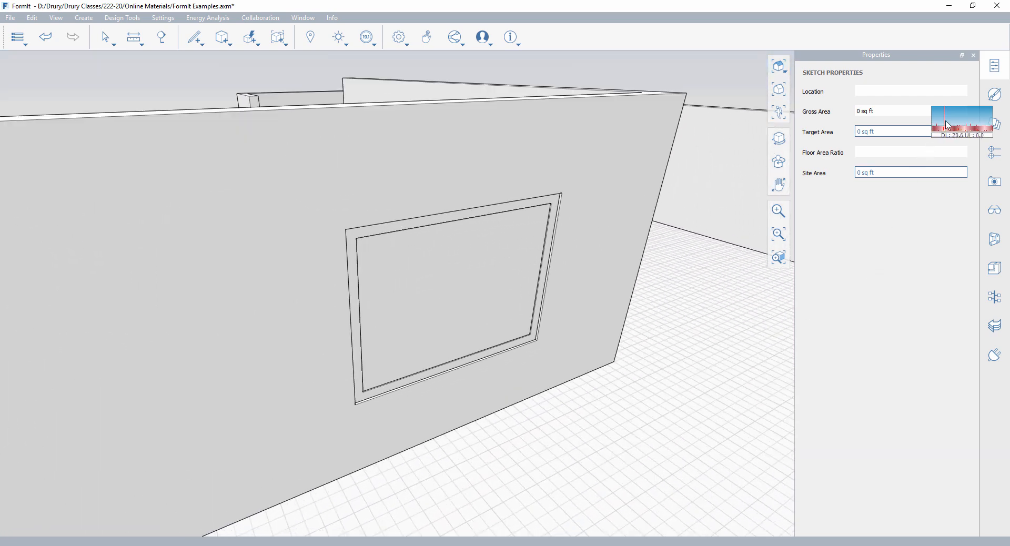
drag(946, 122, 901, 40)
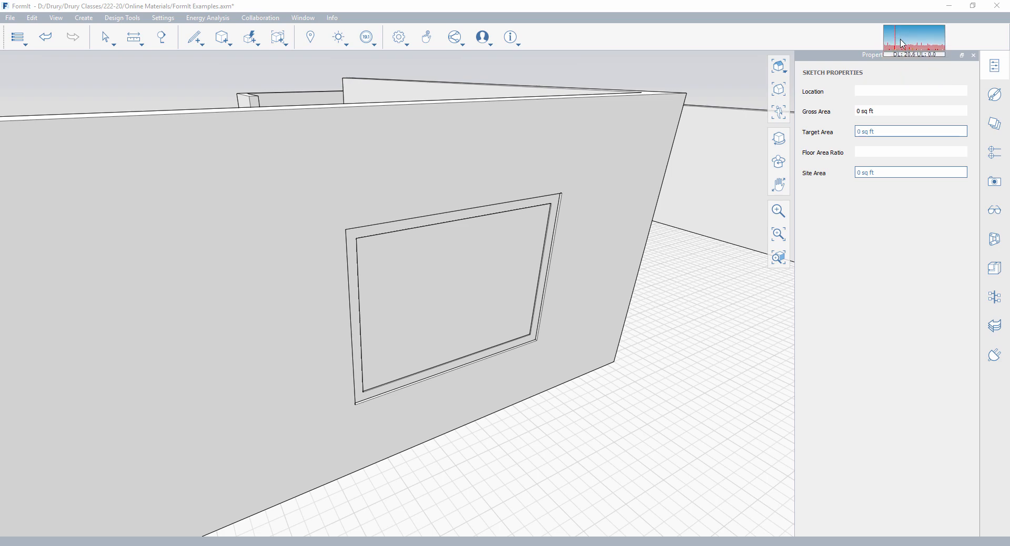
- Start a new material in the material library and name it "Glass"
click(995, 95)
click(809, 74)
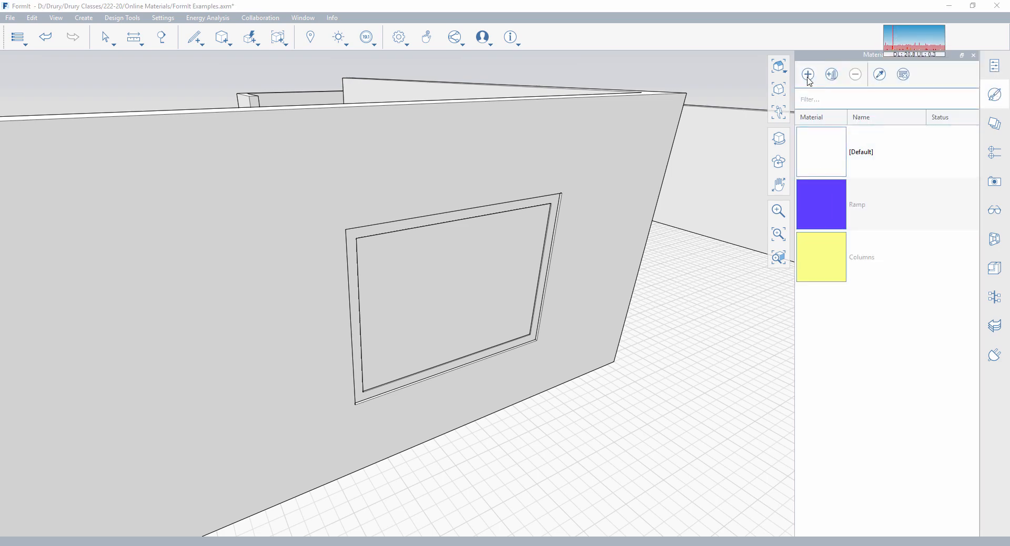
key(BackSpace)
key(BackSpace)
key(BackSpace)
key(BackSpace)
key(BackSpace)
key(BackSpace)
key(BackSpace)
key(BackSpace)
key(BackSpace)
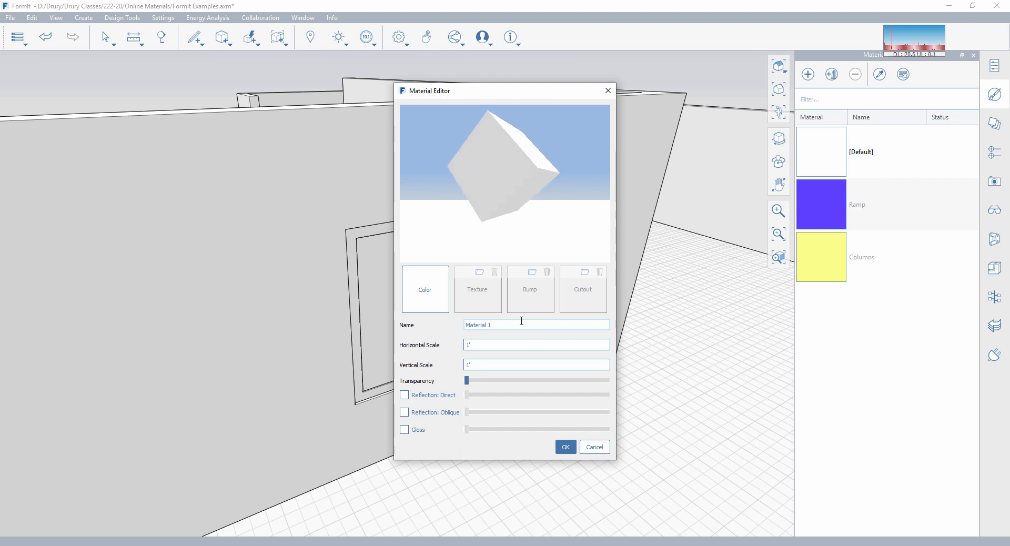
key(BackSpace)
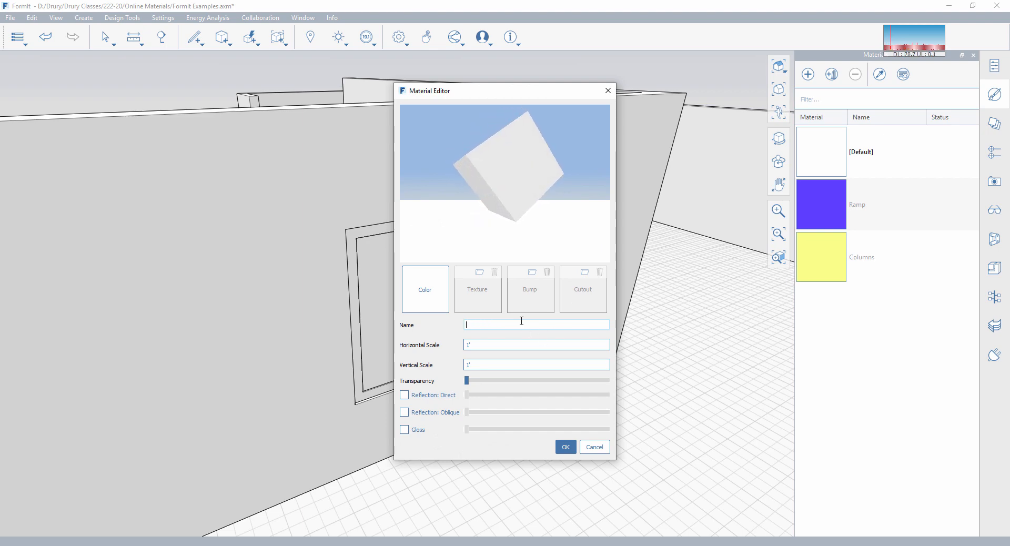
text(Glass)
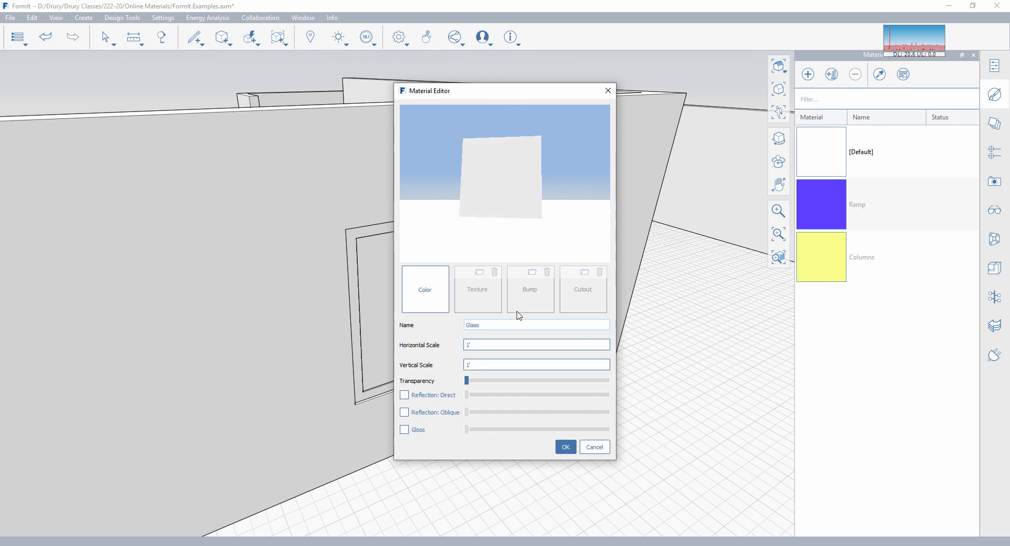
- Raise the Glass material's transparency to just over half and give it the light blue color #a3c0ec
drag(468, 385, 546, 387)
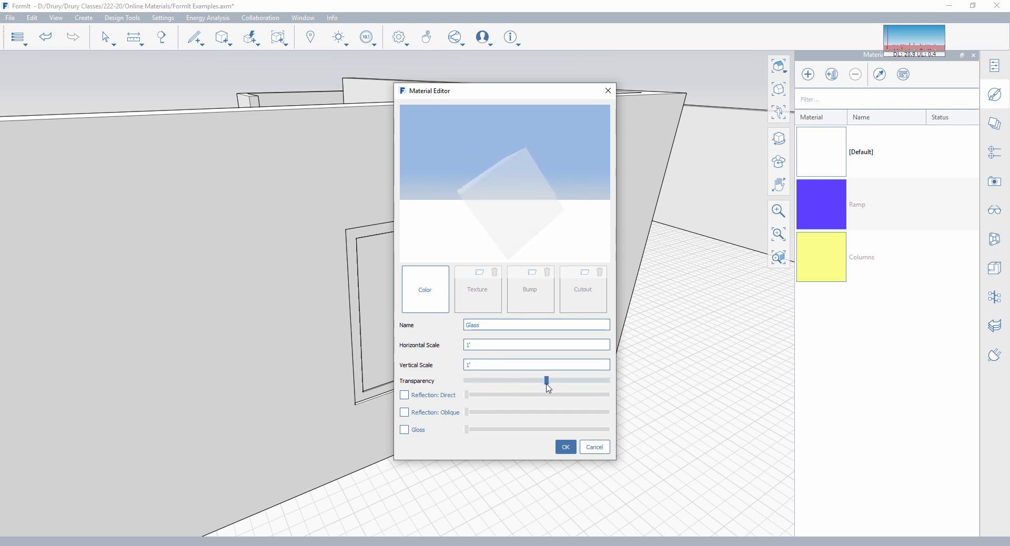
click(429, 292)
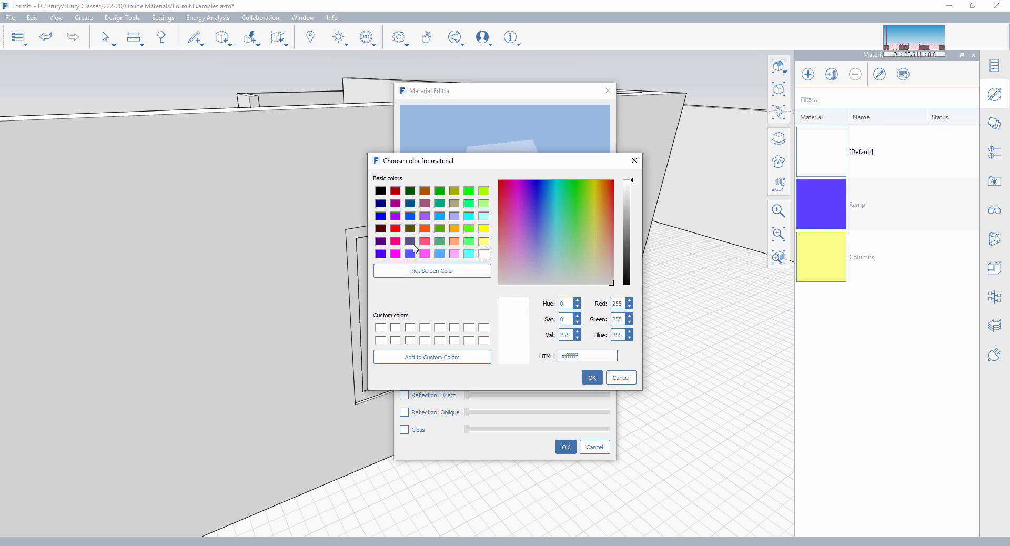
click(469, 254)
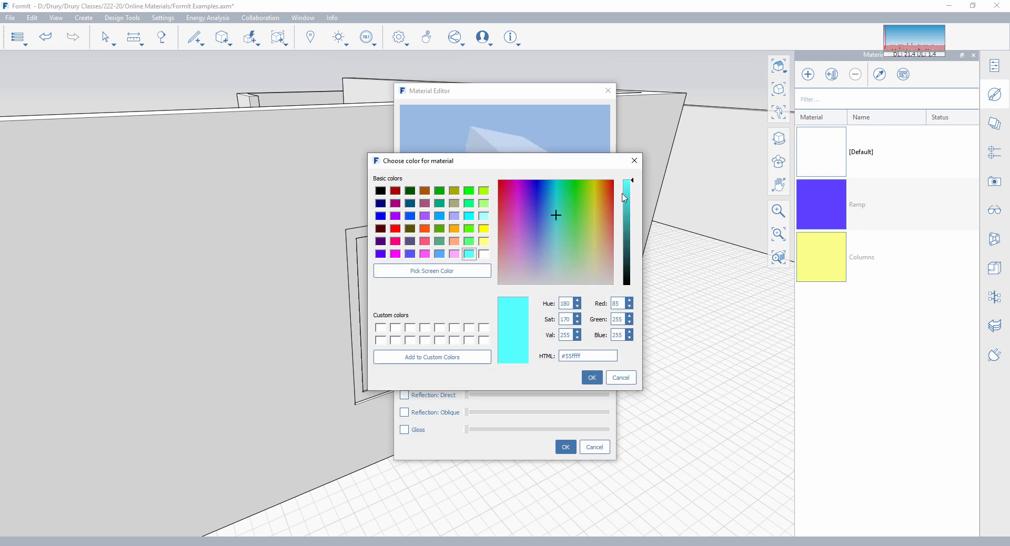
drag(633, 183, 632, 205)
click(558, 246)
drag(562, 255, 544, 252)
drag(630, 204, 629, 188)
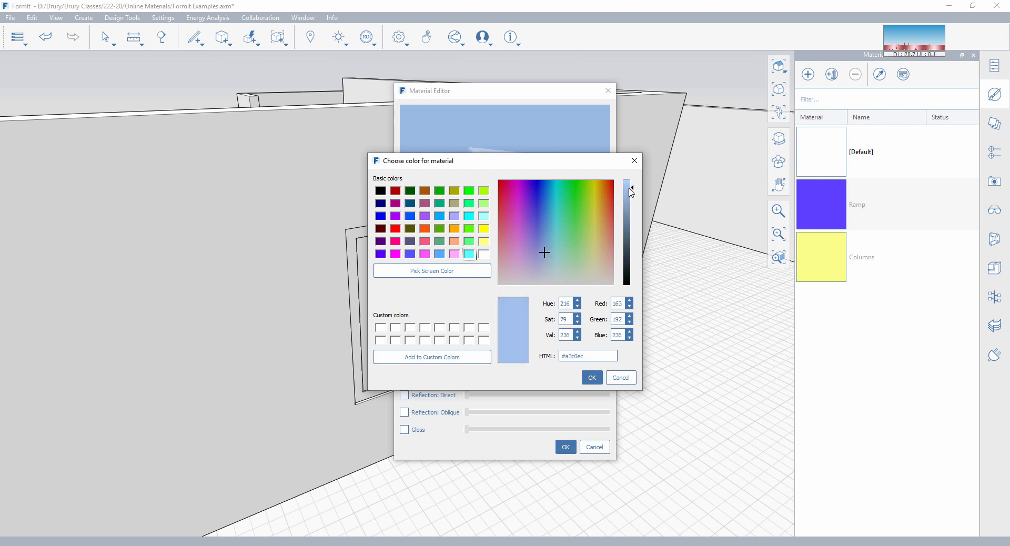
click(592, 378)
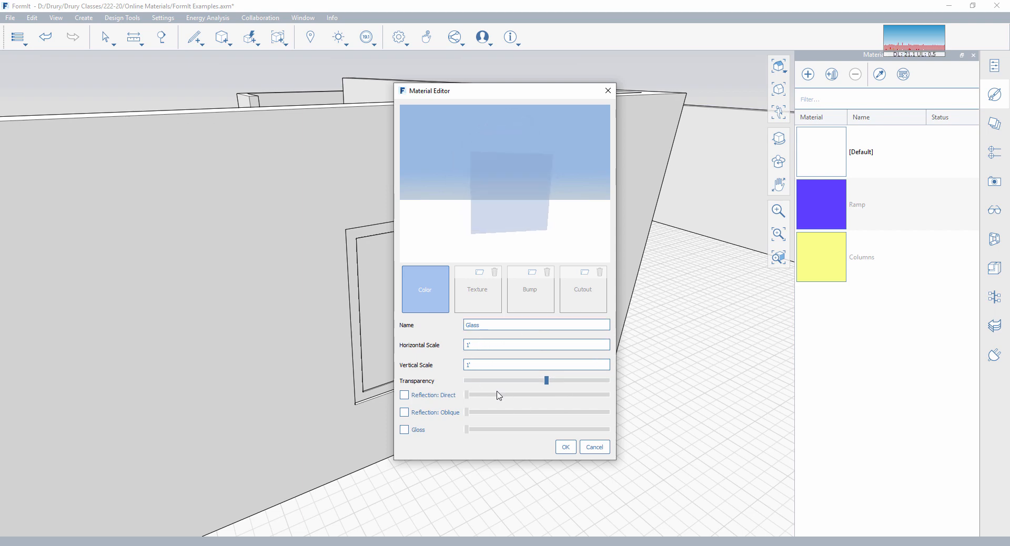
- Enable gloss on the Glass material, raise it to near the maximum, and save the material
click(404, 429)
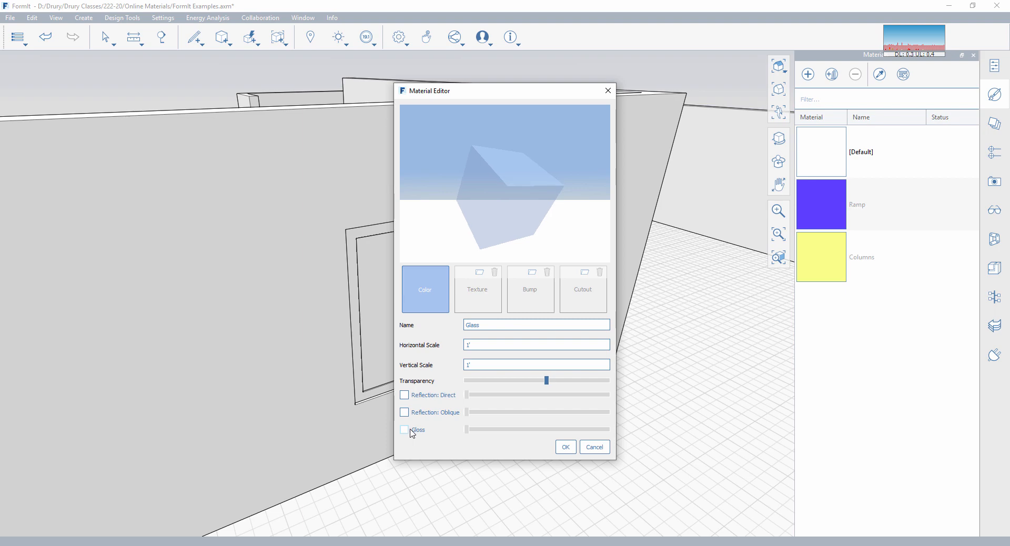
click(474, 430)
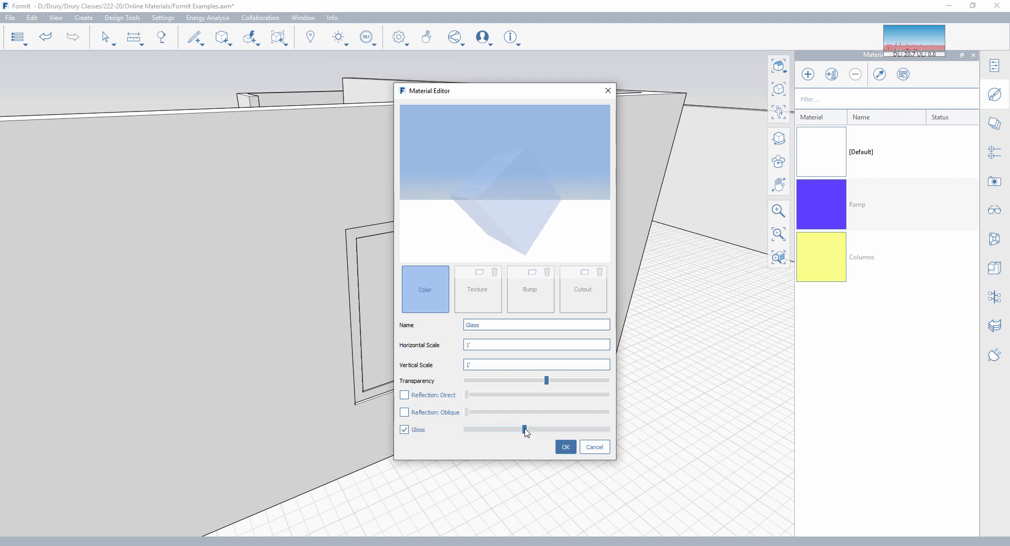
drag(534, 432, 493, 430)
drag(560, 432, 597, 428)
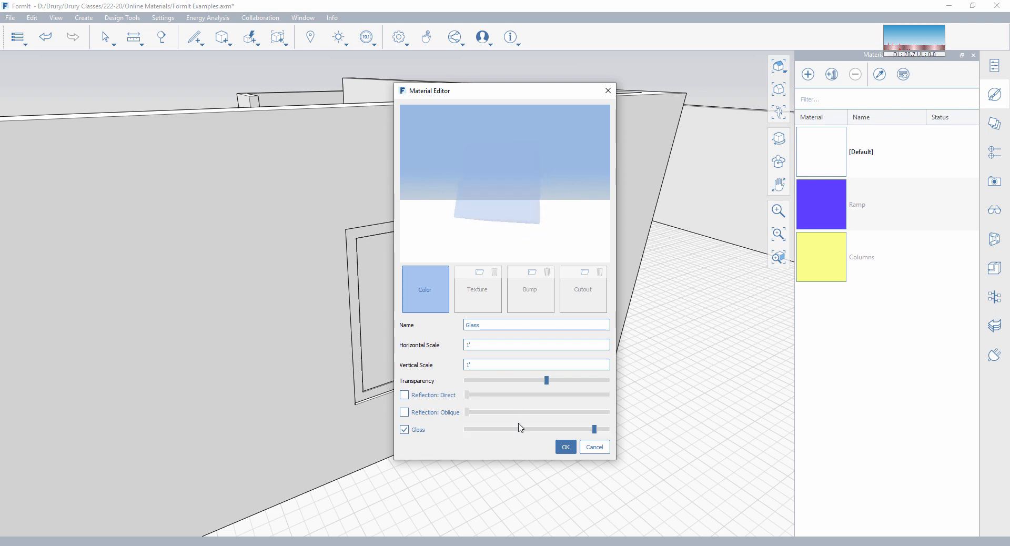
click(567, 448)
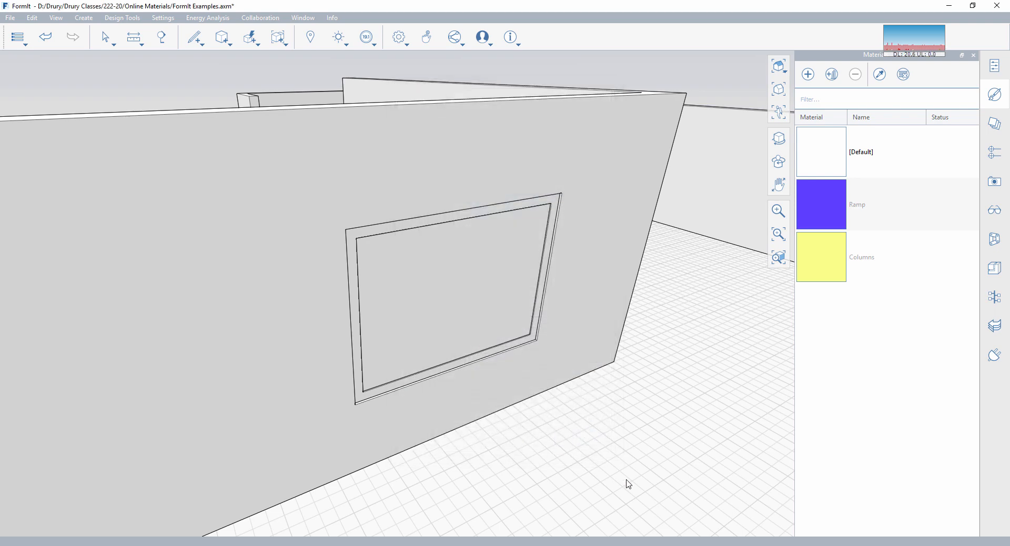
- Try painting the entire Window 1 group with the Glass material, and undo the paint
click(839, 312)
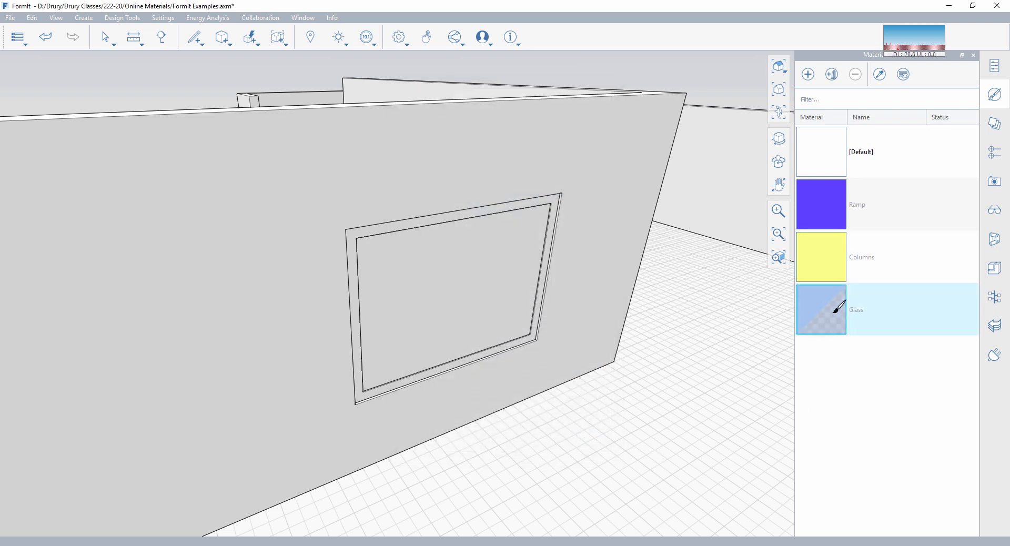
click(493, 281)
click(836, 326)
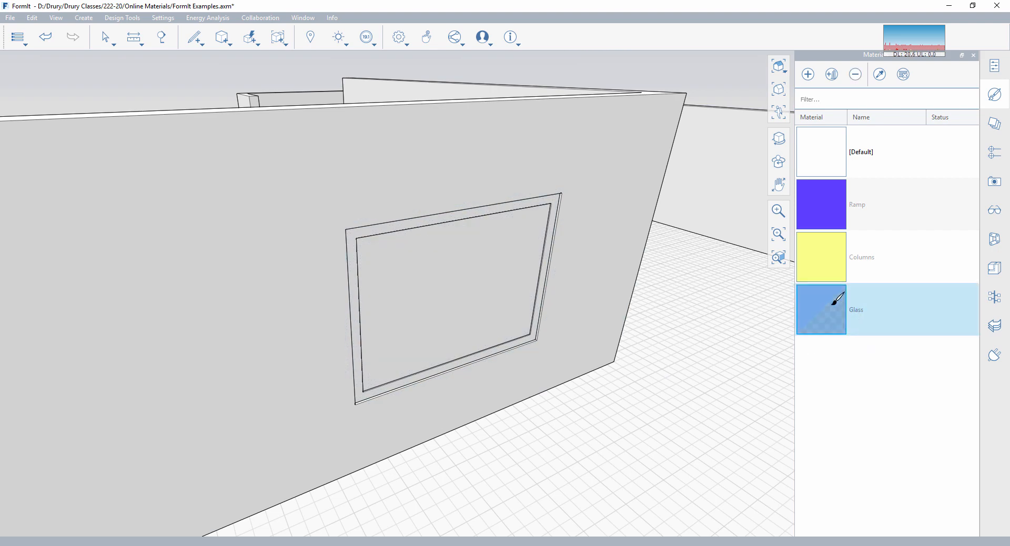
click(504, 321)
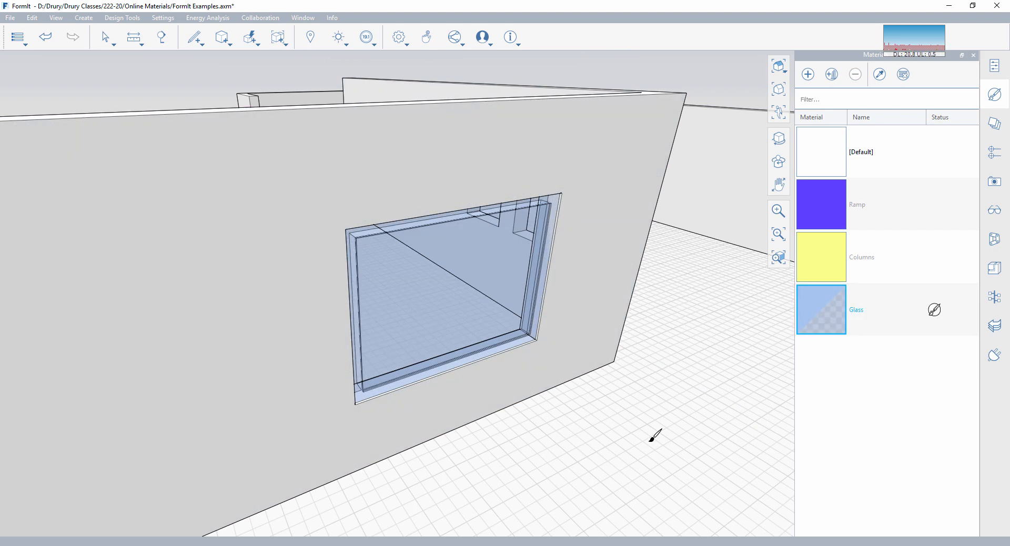
mouse_move(690, 458)
right_down()
mouse_move(597, 349)
mouse_move(694, 445)
right_up()
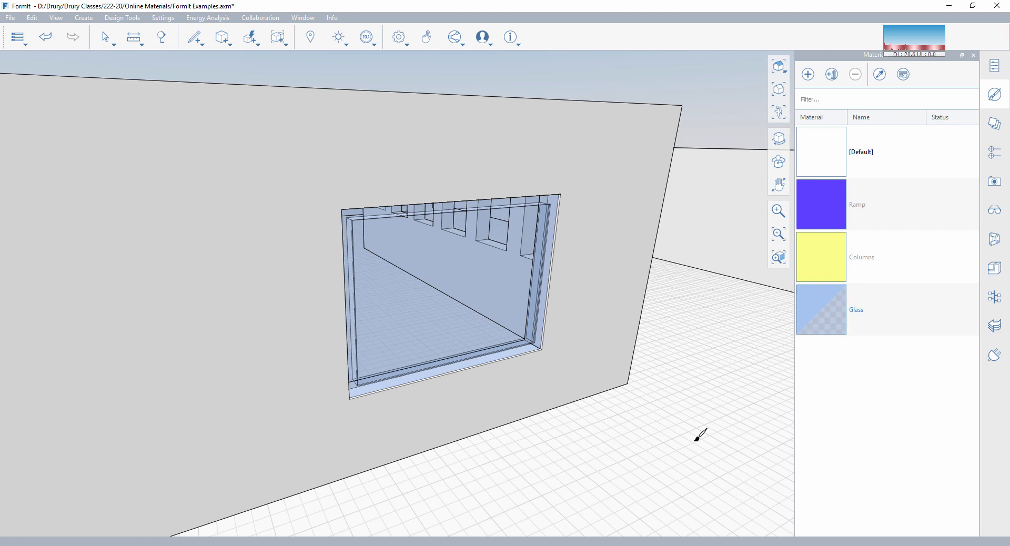
key(ctrl+z)
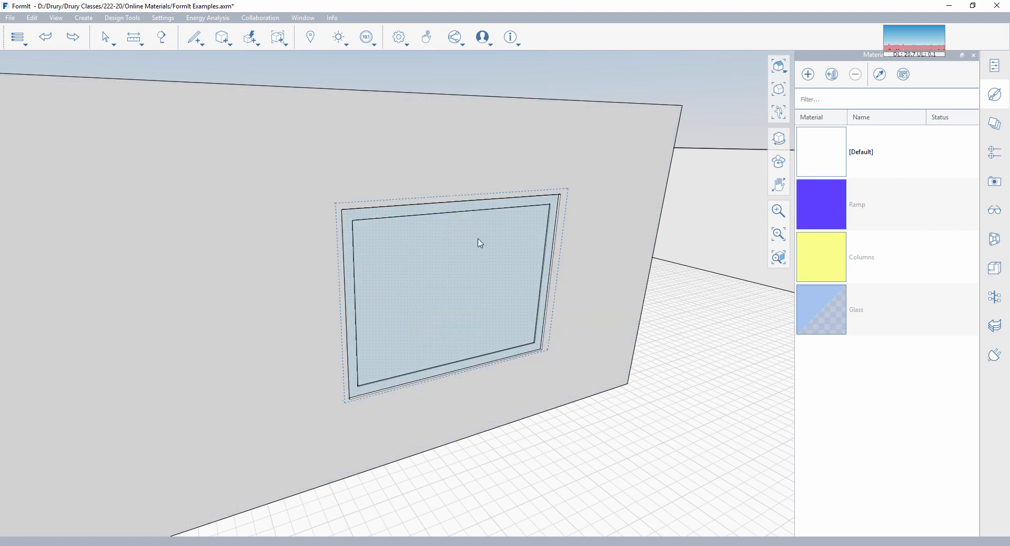
- Open the Window 1 group for editing and paint only the nested glass pane with the Glass material
double_click(438, 266)
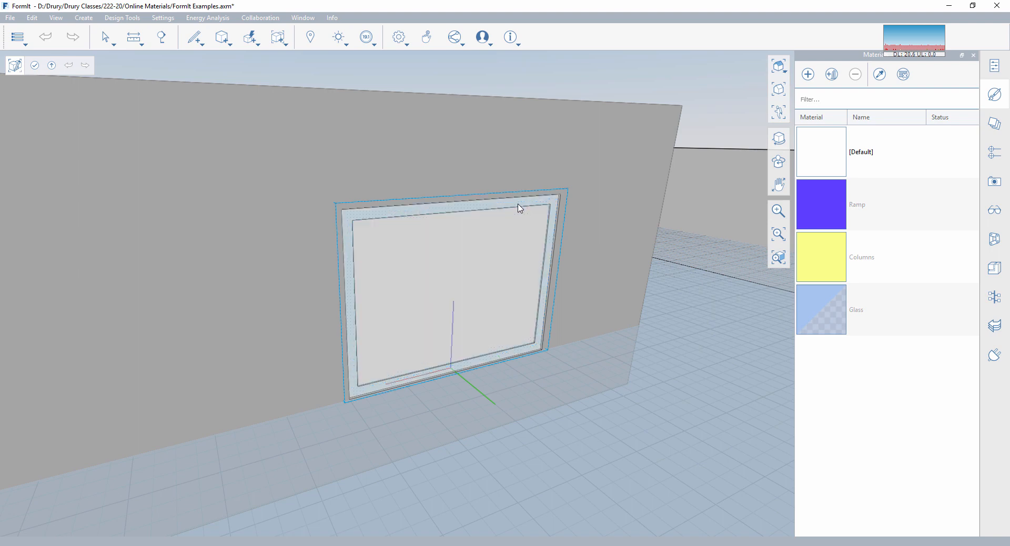
click(804, 300)
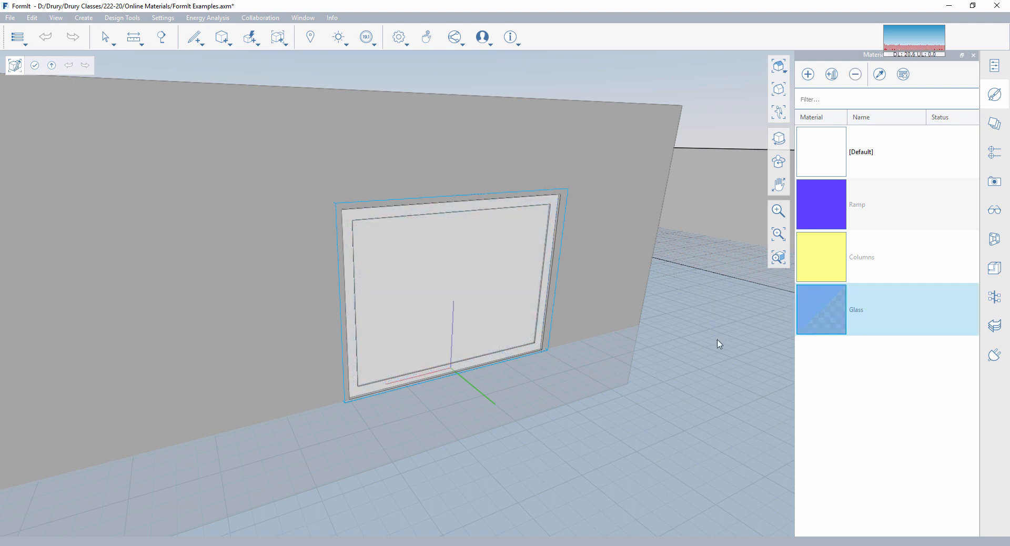
click(442, 249)
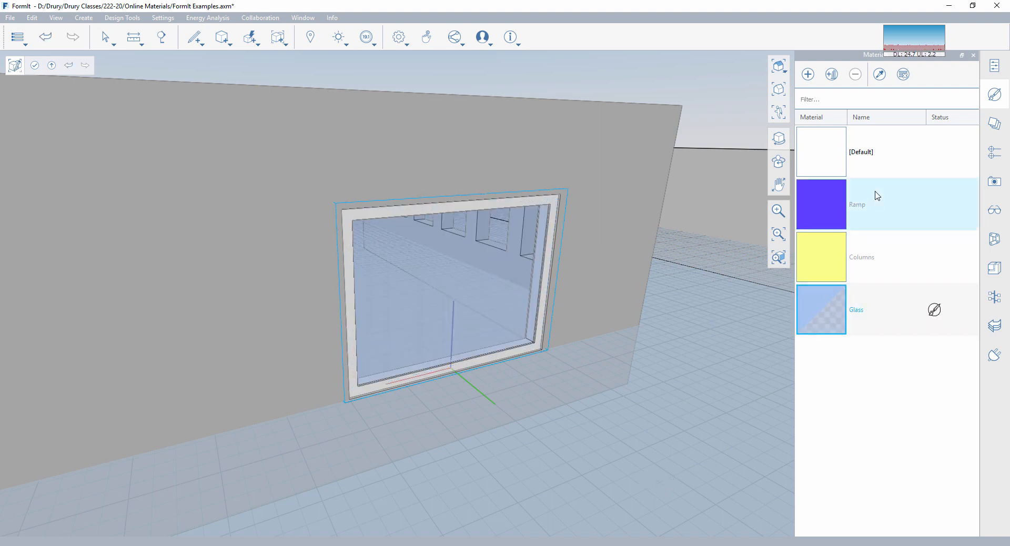
- Create a new material named "Wood" with the muted brown color #b5a793
click(807, 75)
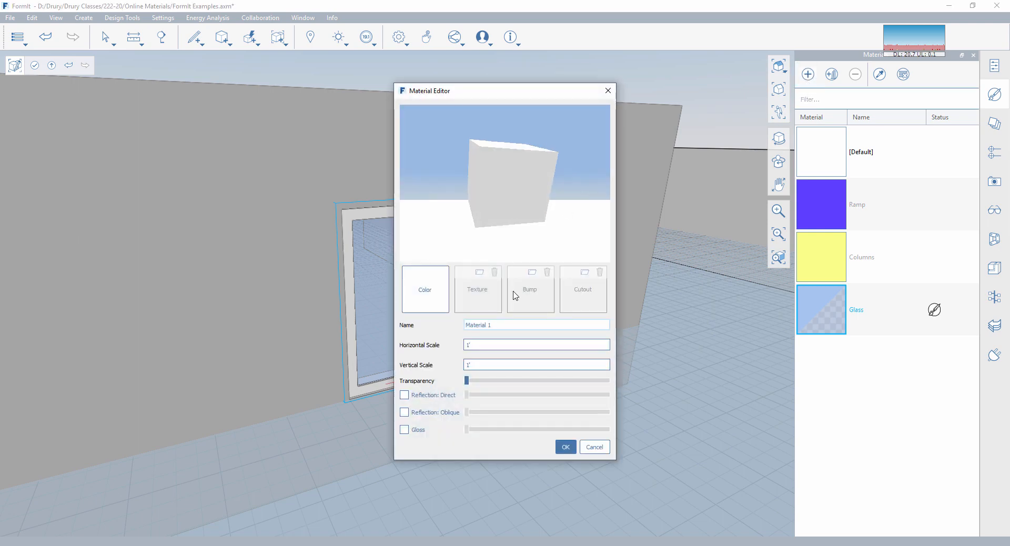
drag(509, 325, 460, 327)
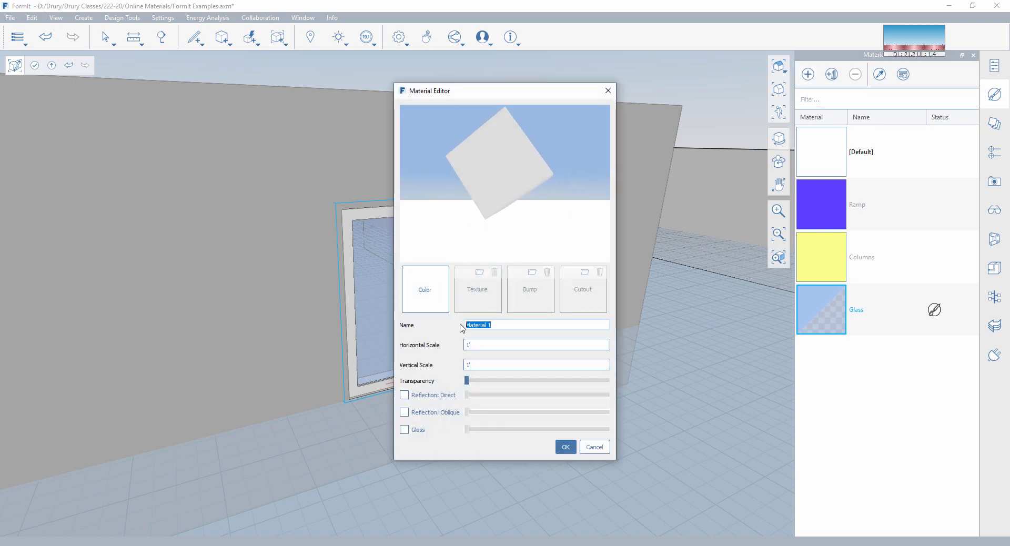
text(Wood)
click(425, 295)
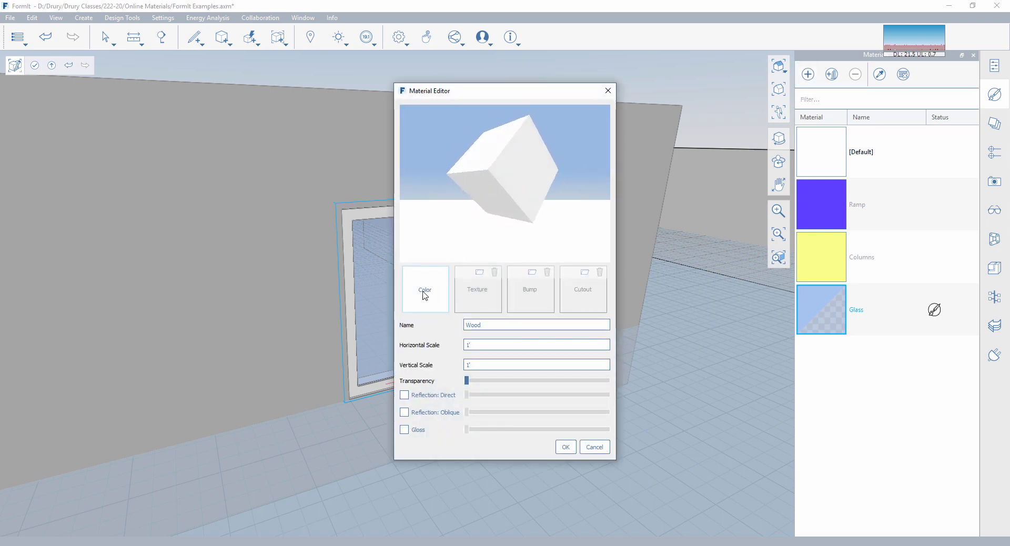
click(424, 294)
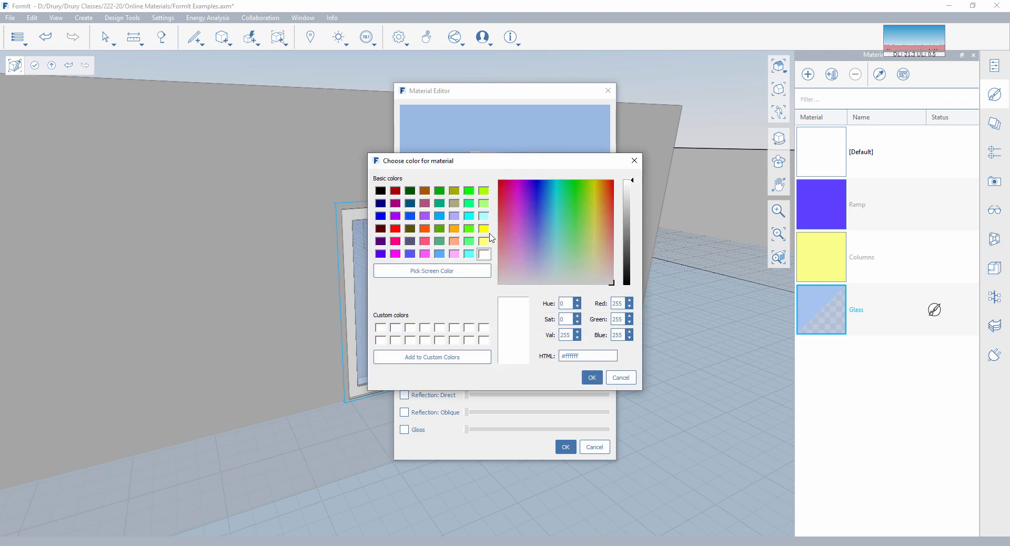
click(601, 264)
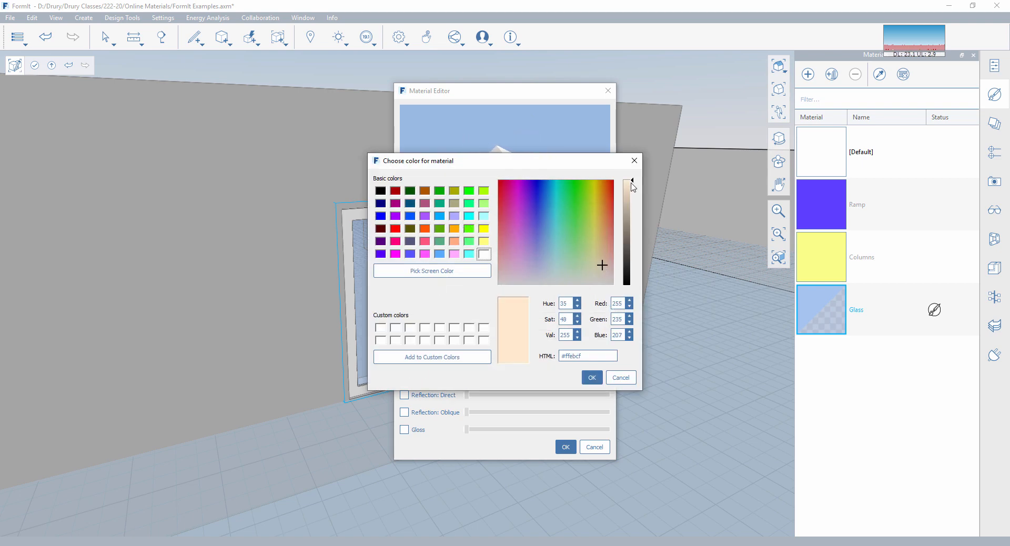
drag(631, 194, 633, 213)
click(591, 377)
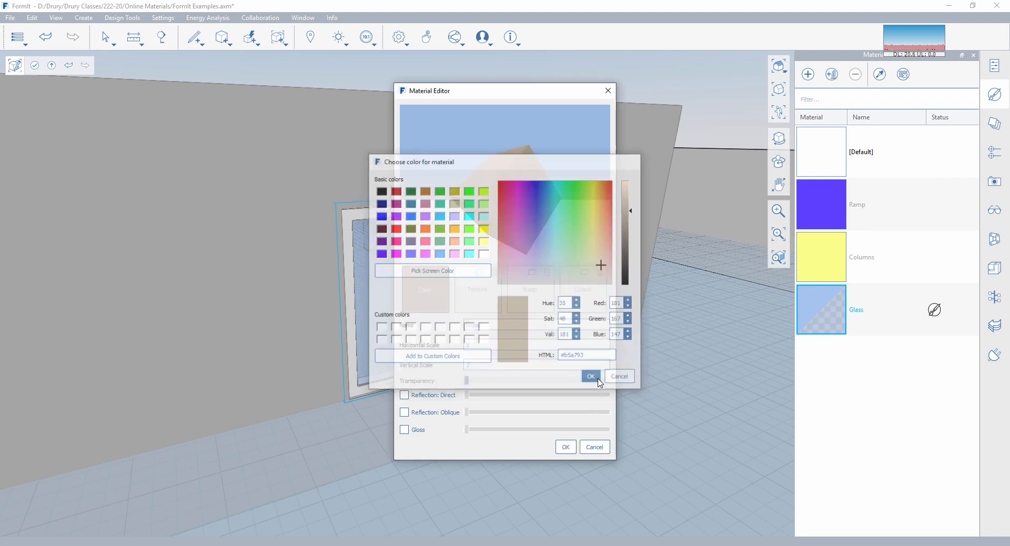
click(566, 446)
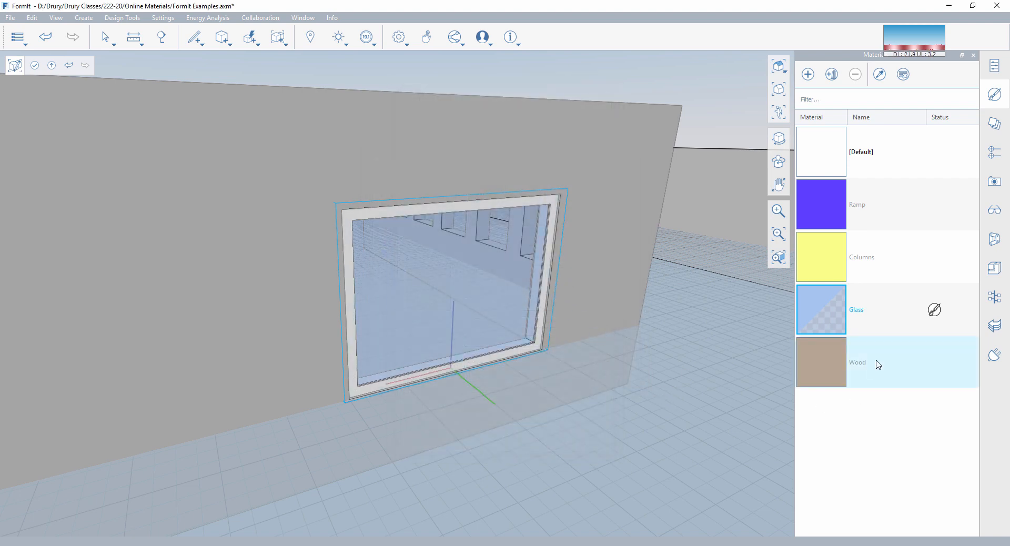
- Paint the nested window frame with the Wood material and exit group editing
click(545, 300)
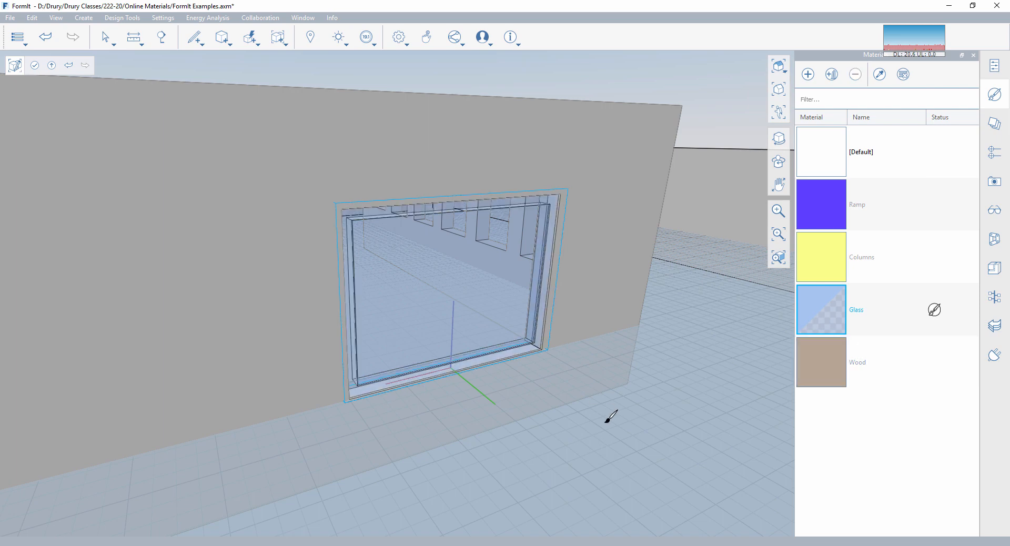
scroll(628, 428, down, 3)
mouse_move(628, 428)
right_down()
mouse_move(628, 414)
mouse_move(642, 417)
right_up()
click(844, 364)
click(573, 333)
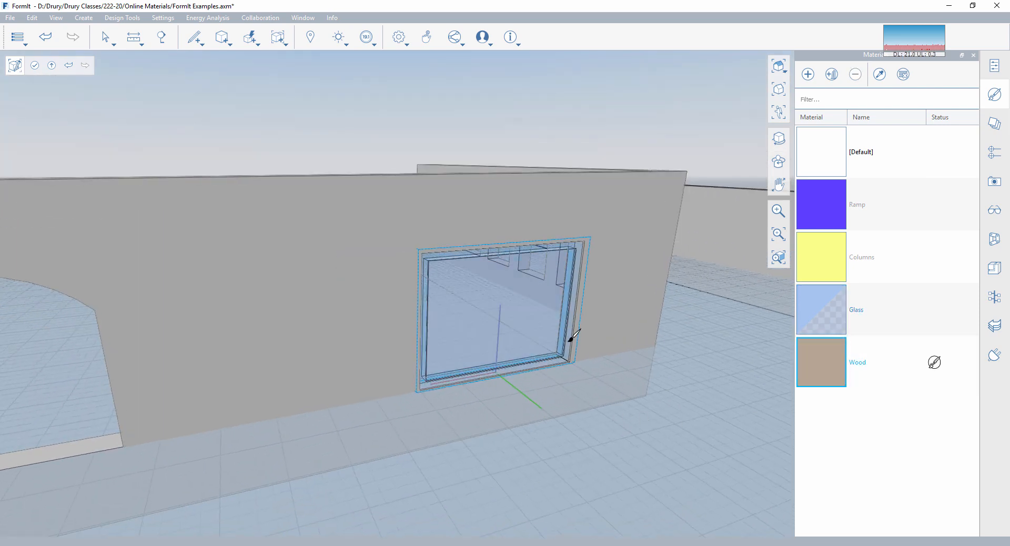
key(Escape)
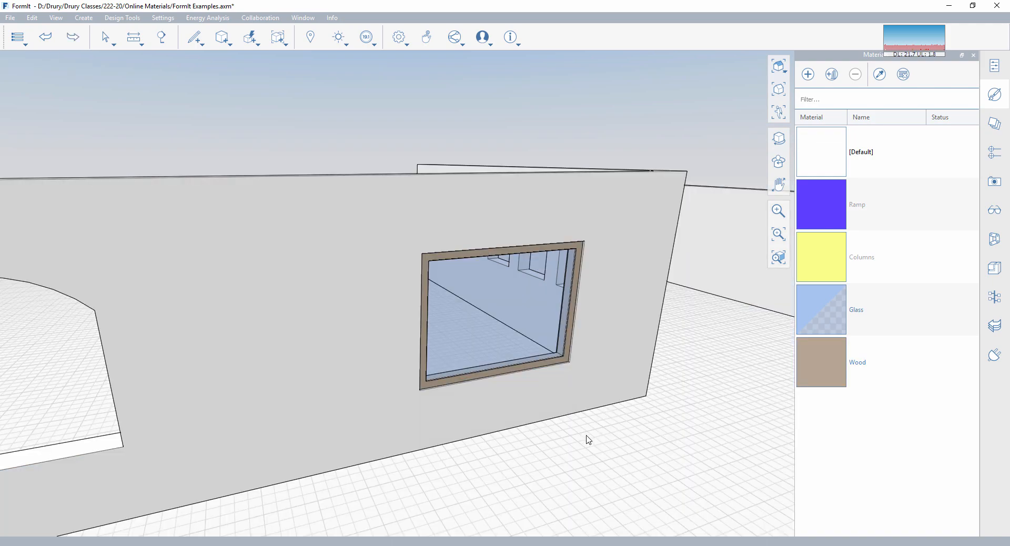
right_drag(588, 440, 594, 416)
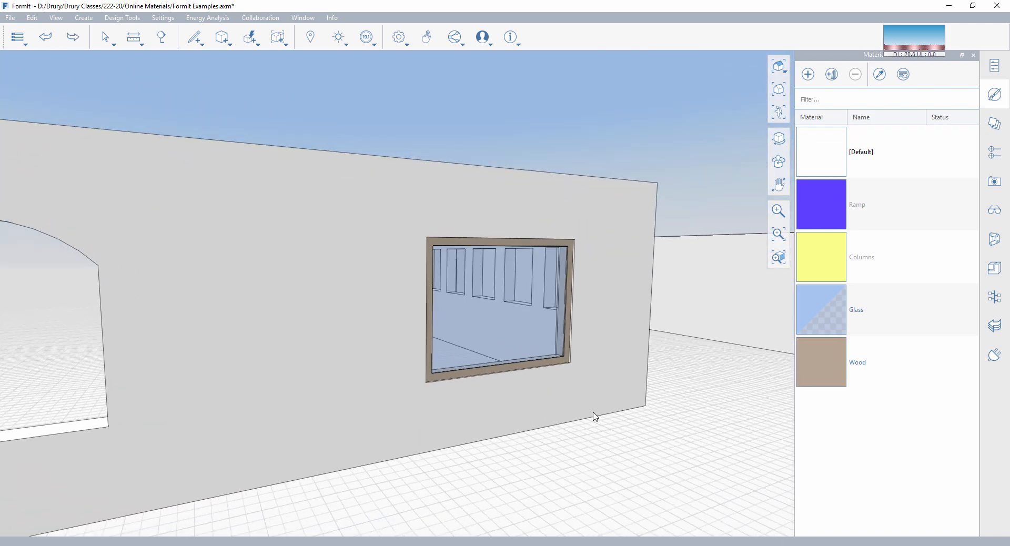
- Create a new material named "Wall" and give it the pale pink color #eac9cb
click(807, 74)
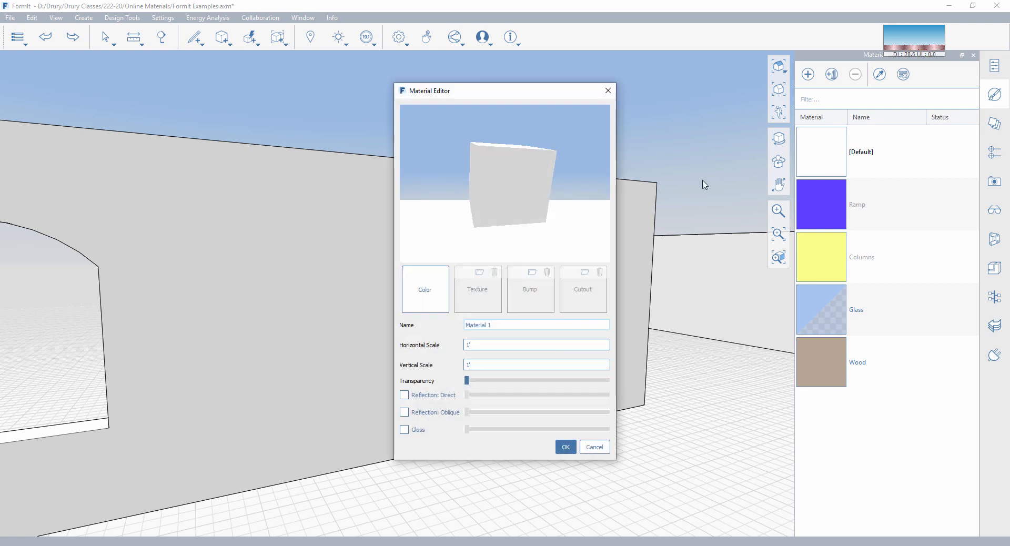
drag(518, 326, 390, 307)
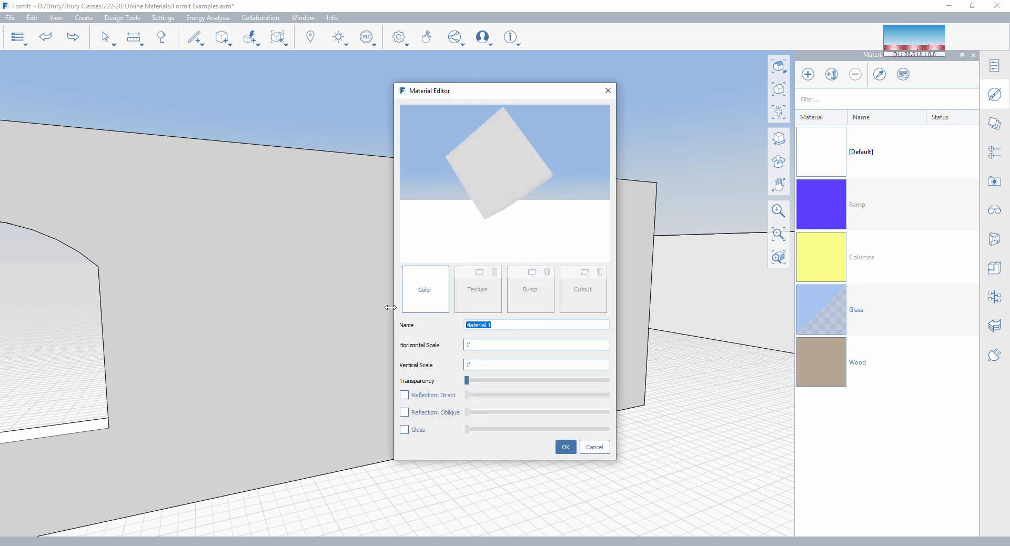
text(Wall)
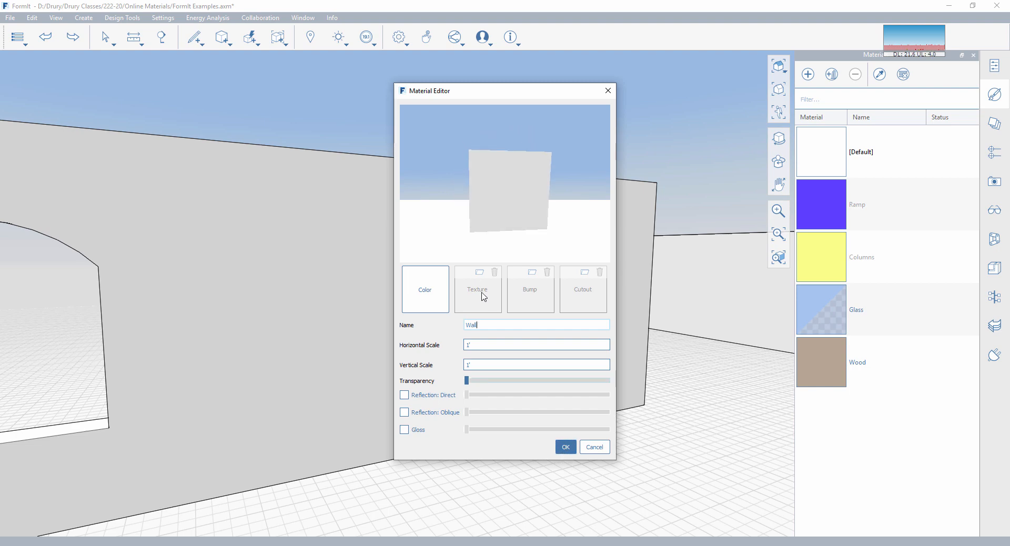
click(435, 292)
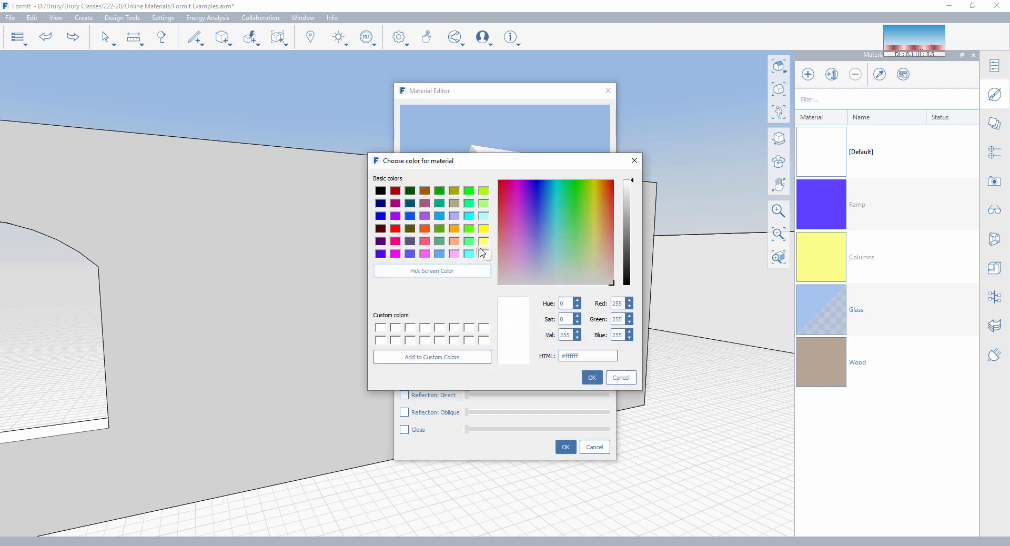
click(608, 259)
drag(635, 199, 633, 193)
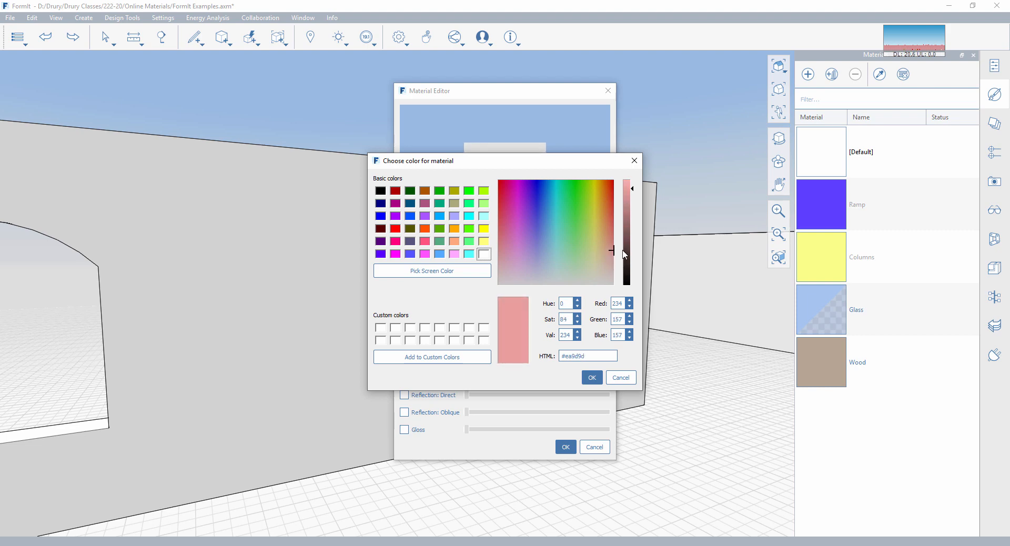
mouse_move(615, 260)
mouse_down()
mouse_move(602, 262)
mouse_move(606, 273)
mouse_move(619, 269)
mouse_up()
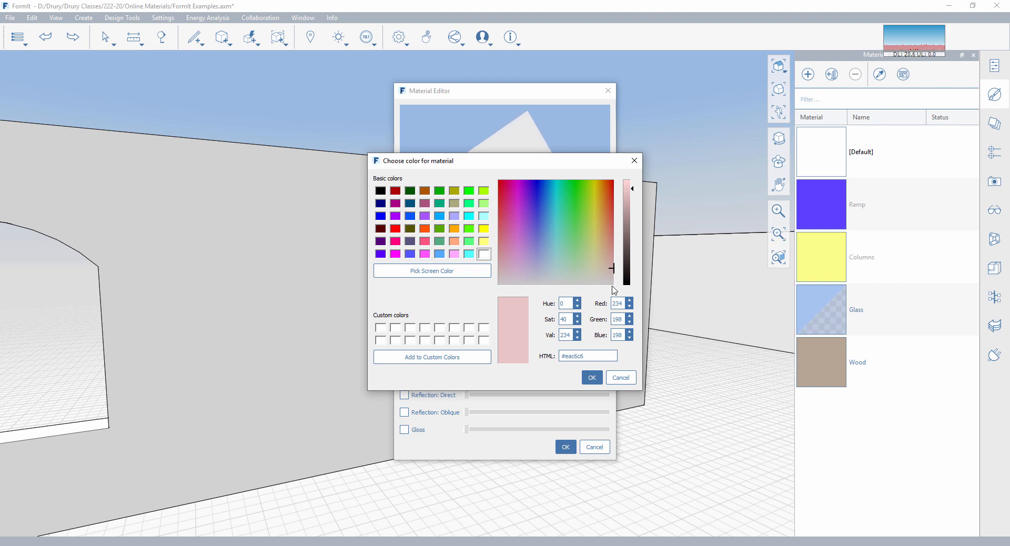
click(514, 271)
drag(502, 273, 500, 274)
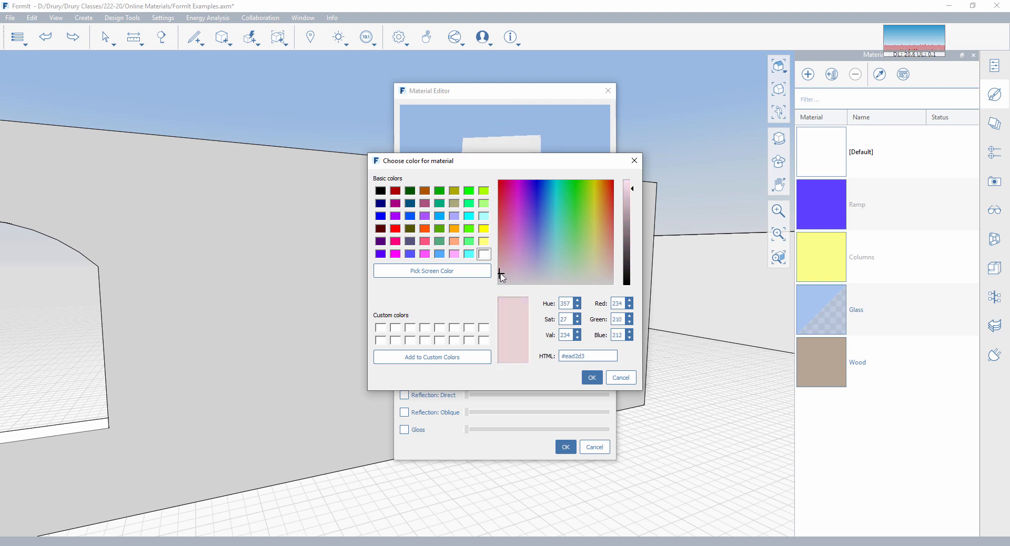
click(592, 377)
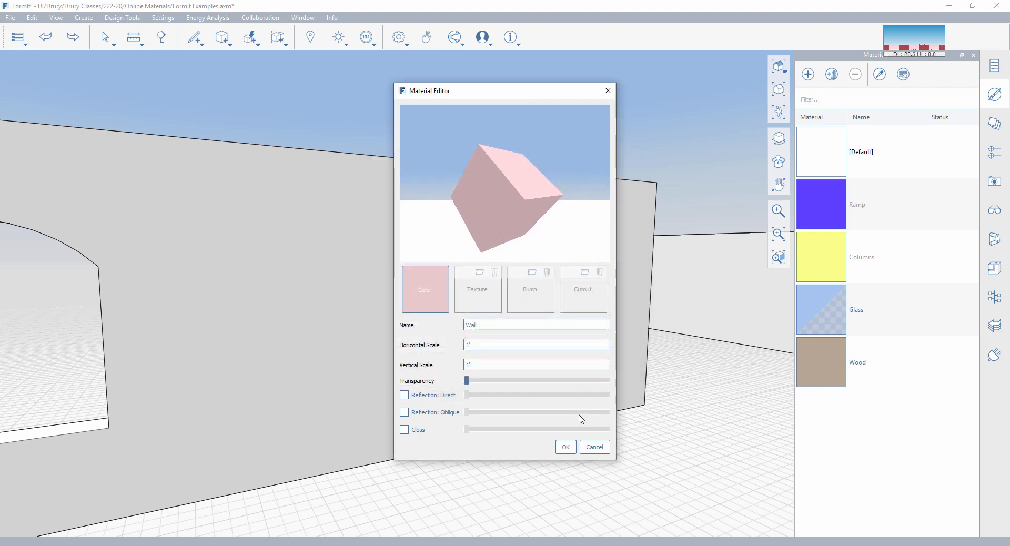
- Set the Wall material's color to the reddish brown #ab8064 and save the material
click(445, 289)
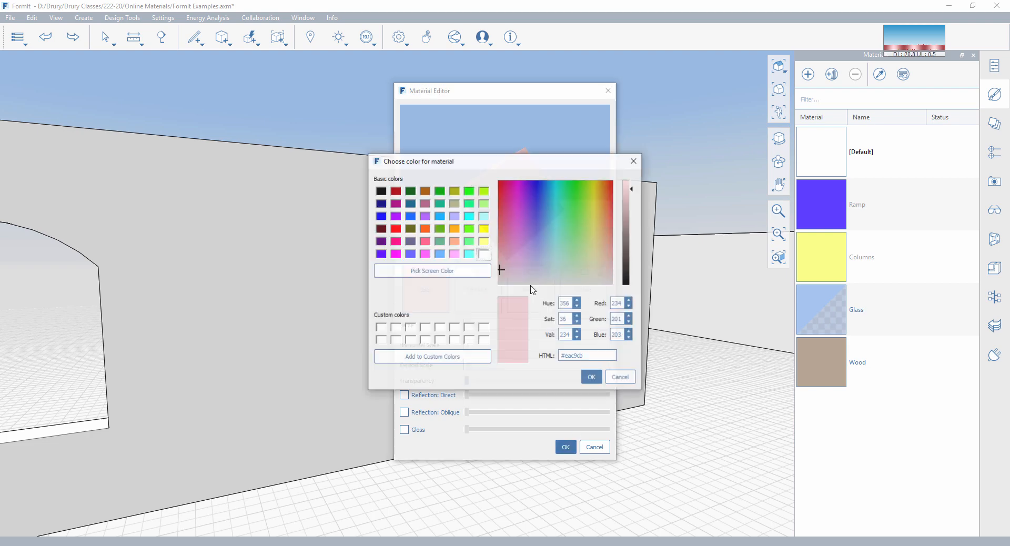
mouse_move(610, 227)
mouse_down()
mouse_move(608, 219)
mouse_move(619, 238)
mouse_up()
drag(635, 194, 606, 243)
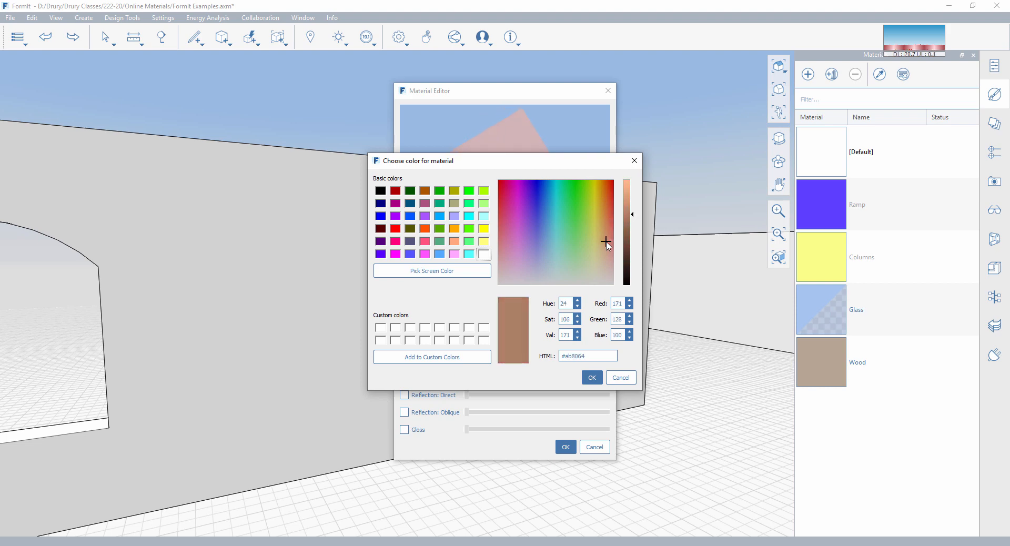
click(593, 377)
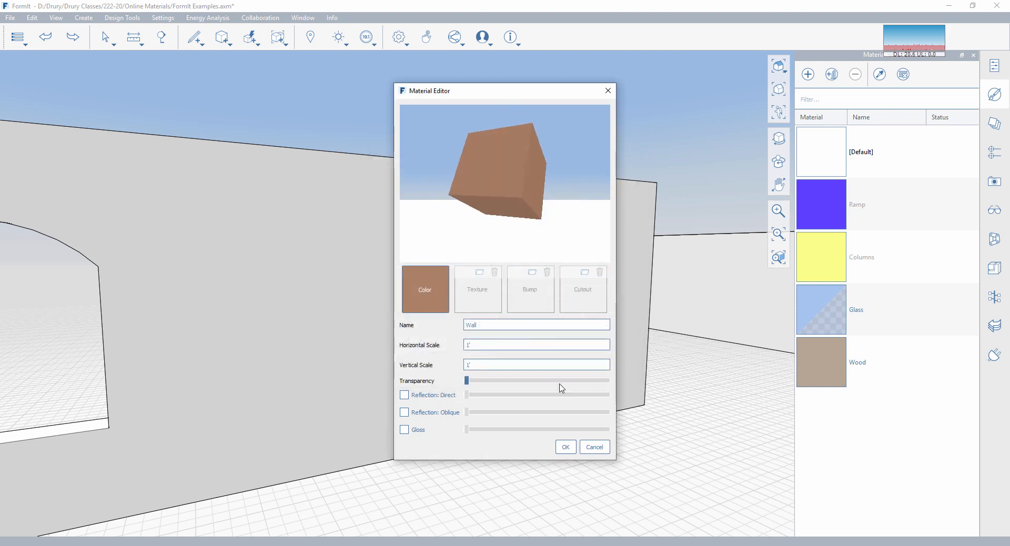
click(564, 445)
- Paint the grouped walls around the window with the Wall material
click(820, 416)
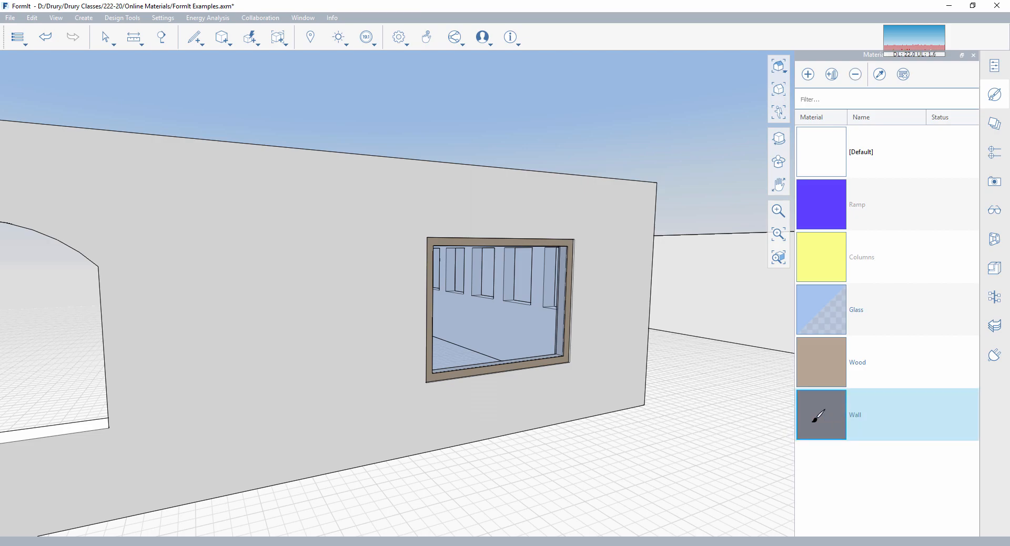
click(633, 372)
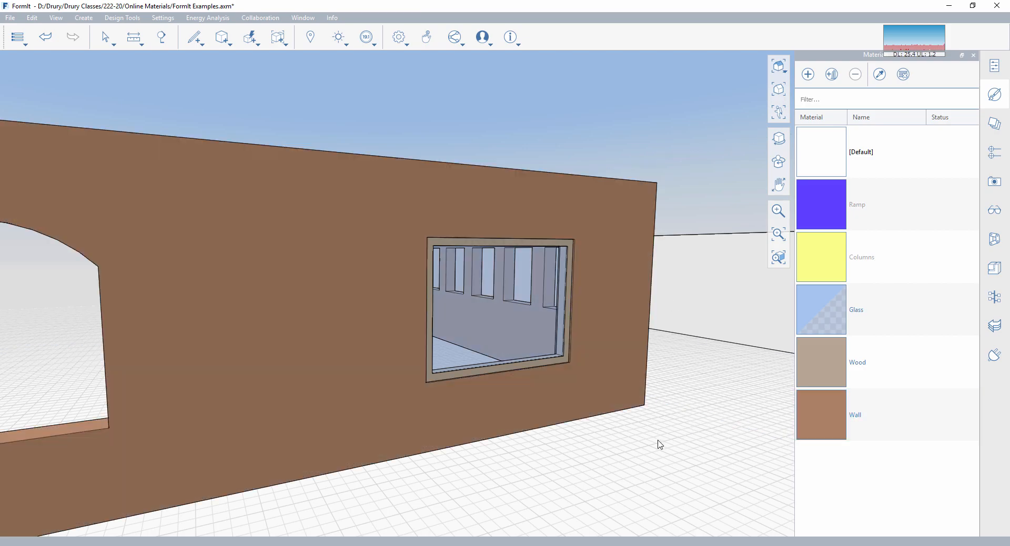
scroll(574, 410, down, 4)
mouse_move(572, 408)
right_down()
mouse_move(715, 448)
mouse_move(786, 413)
mouse_move(658, 431)
mouse_move(749, 443)
mouse_move(433, 494)
right_up()
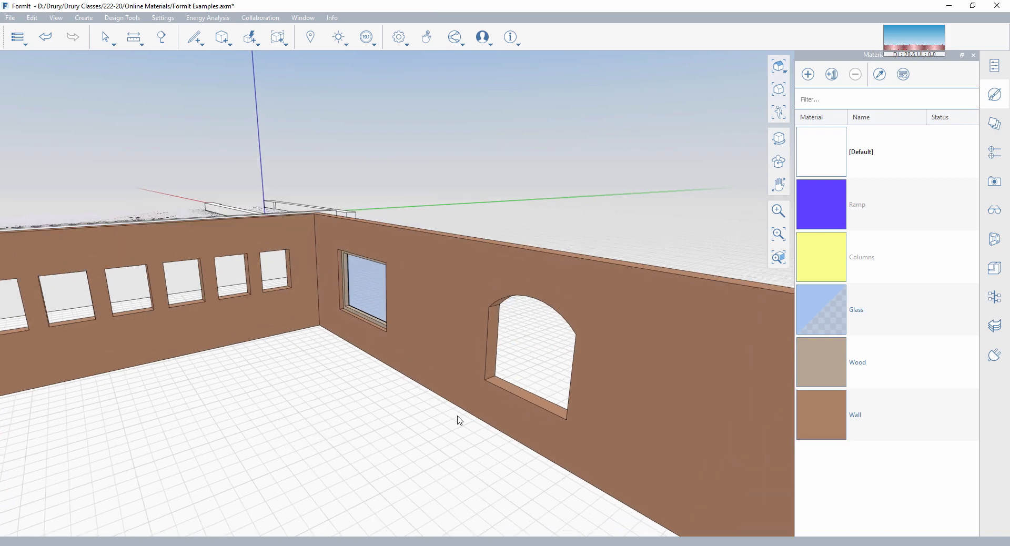
- Draw a closed four-sided line outline through the corners of the arched wall opening, leaving out the curved top
right_drag(377, 417, 443, 330)
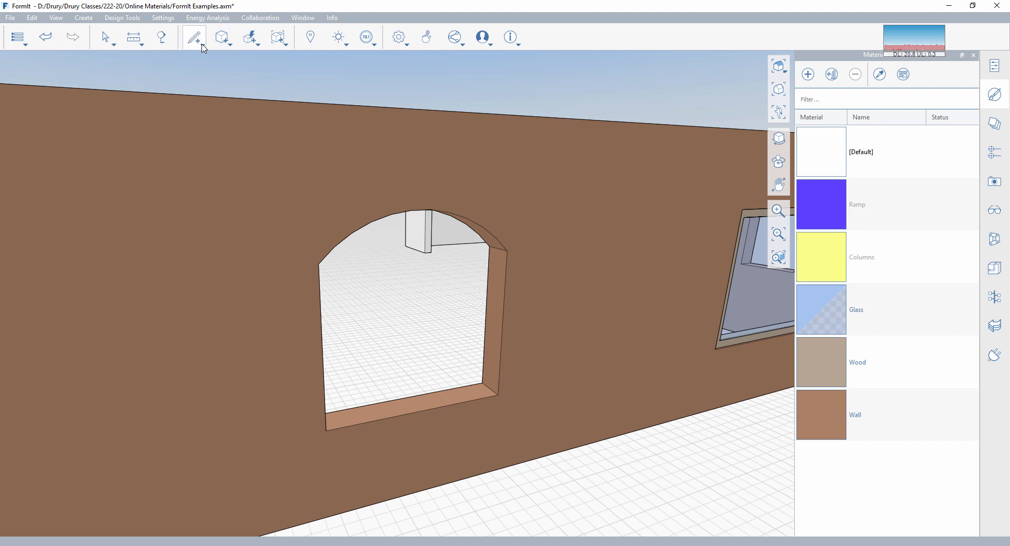
mouse_move(195, 37)
click(195, 60)
click(318, 264)
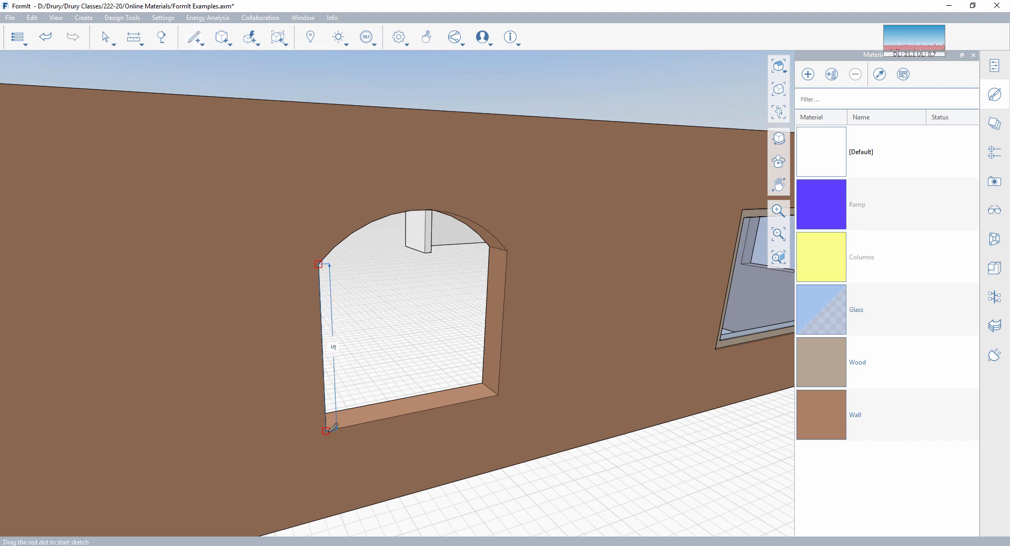
click(507, 250)
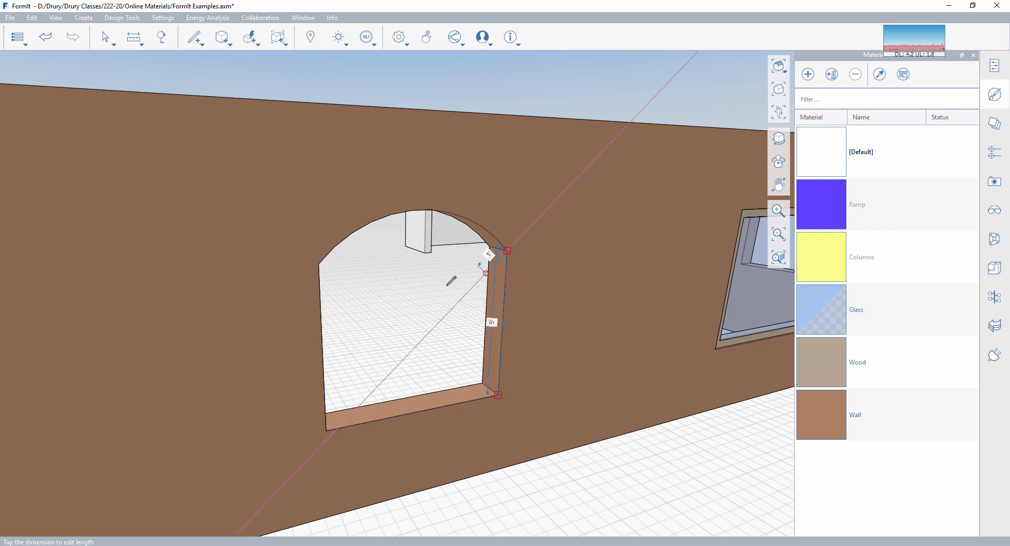
click(318, 264)
key(Escape)
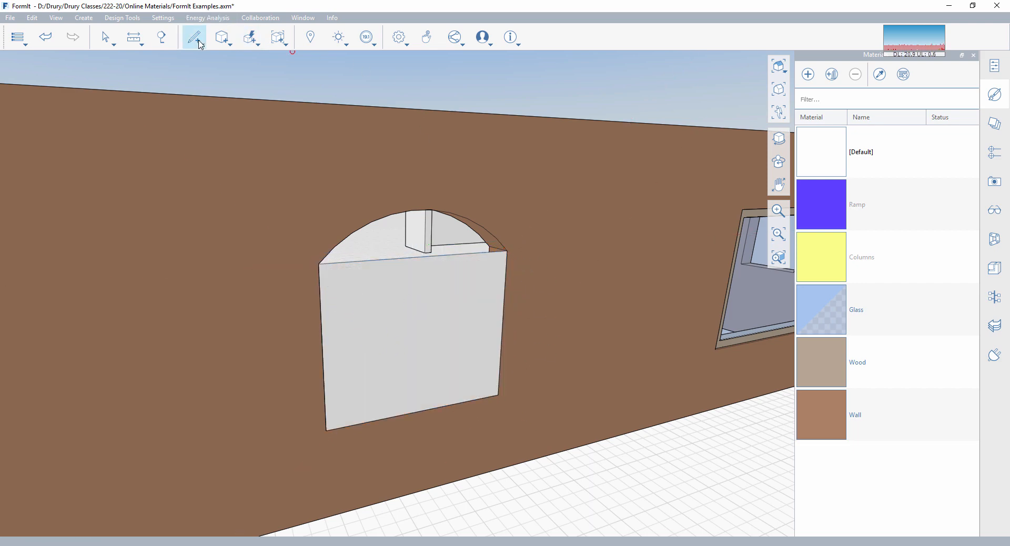
- Trace the opening's curved top with an arc and delete the line dividing the arched face
mouse_move(194, 37)
click(232, 65)
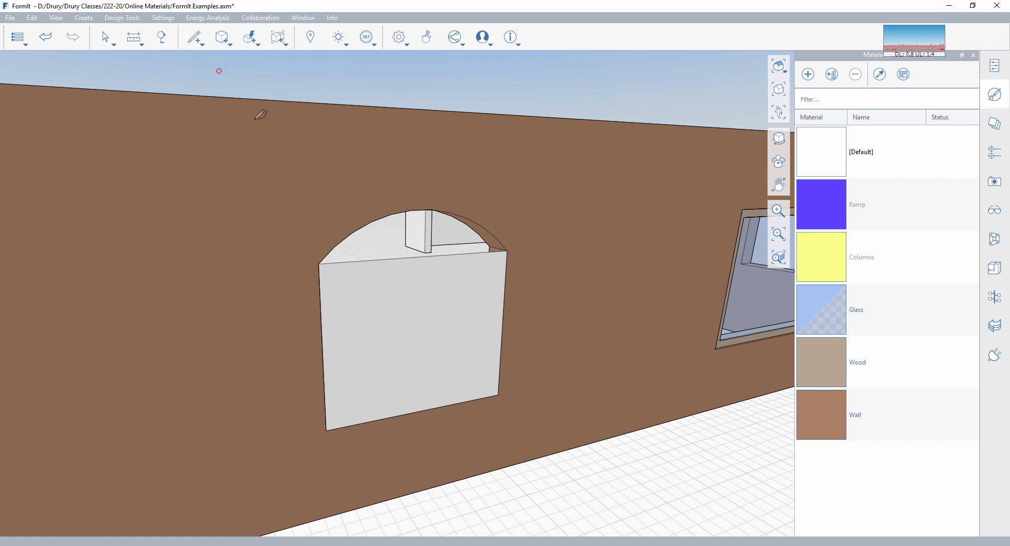
click(319, 264)
click(430, 210)
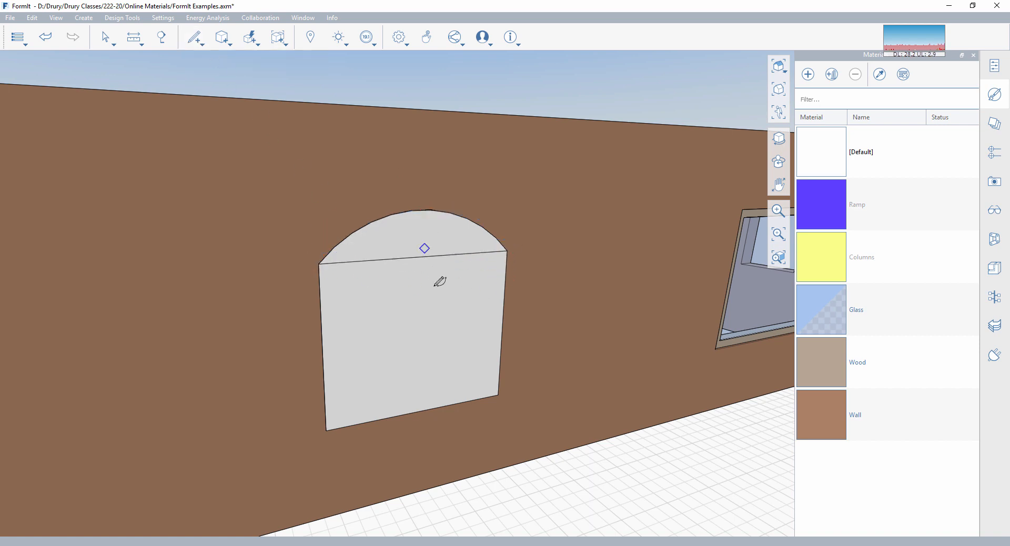
key(Escape)
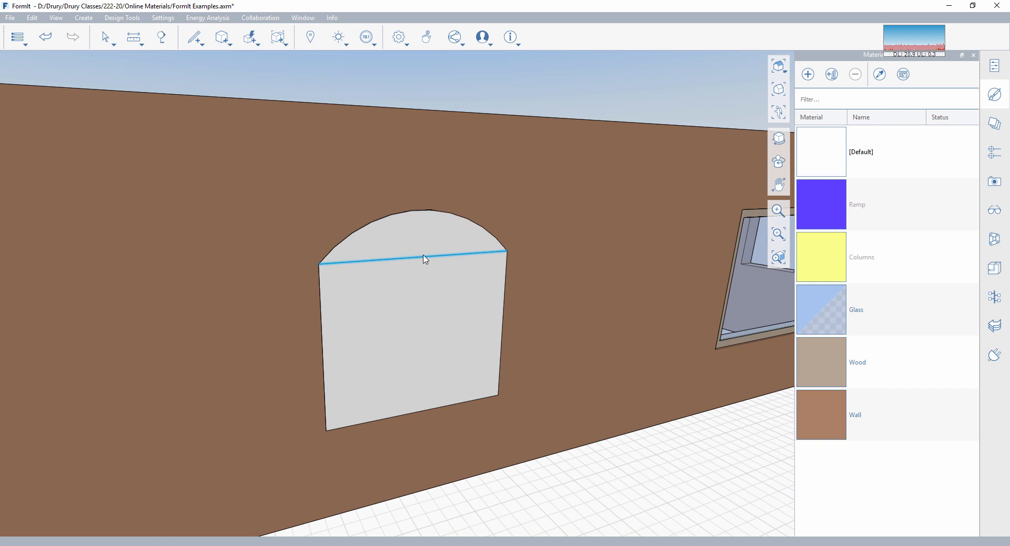
click(425, 258)
key(Delete)
- Try extruding the arched face outward from the wall surface
click(948, 151)
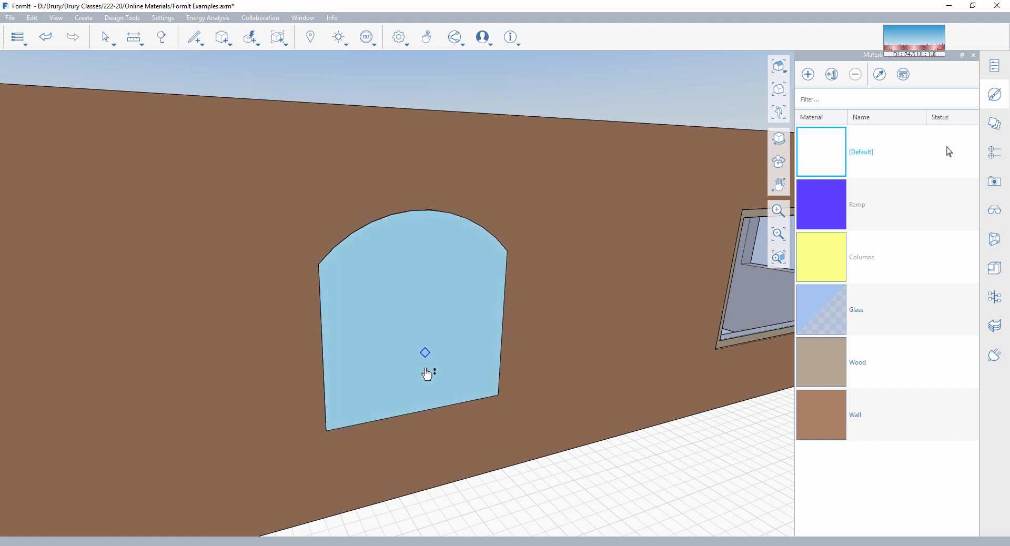
drag(412, 376, 435, 399)
click(426, 400)
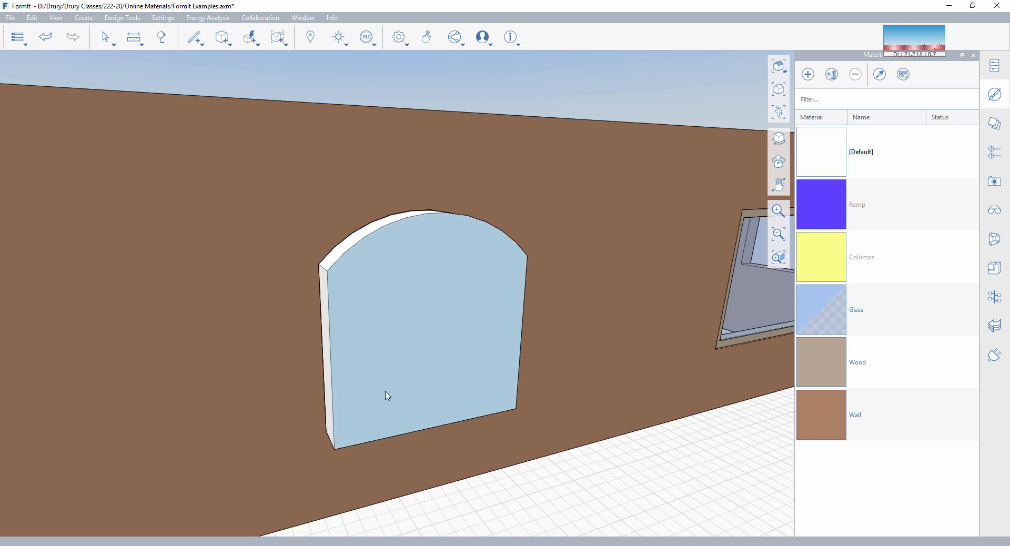
- Push the arched face back about 1'-3" so it sits recessed inside the wall opening
double_click(385, 391)
scroll(442, 425, up, 3)
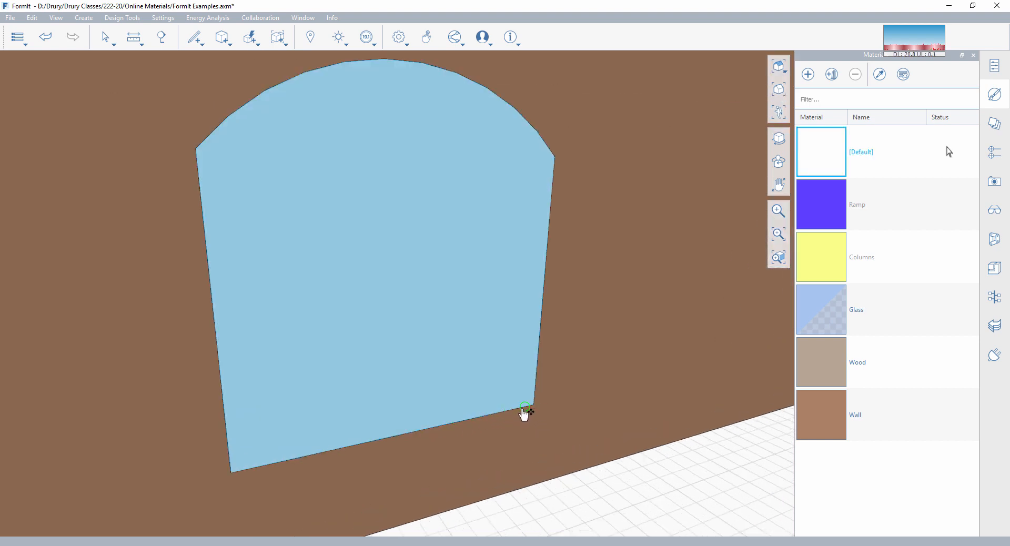
click(522, 412)
drag(466, 404, 445, 386)
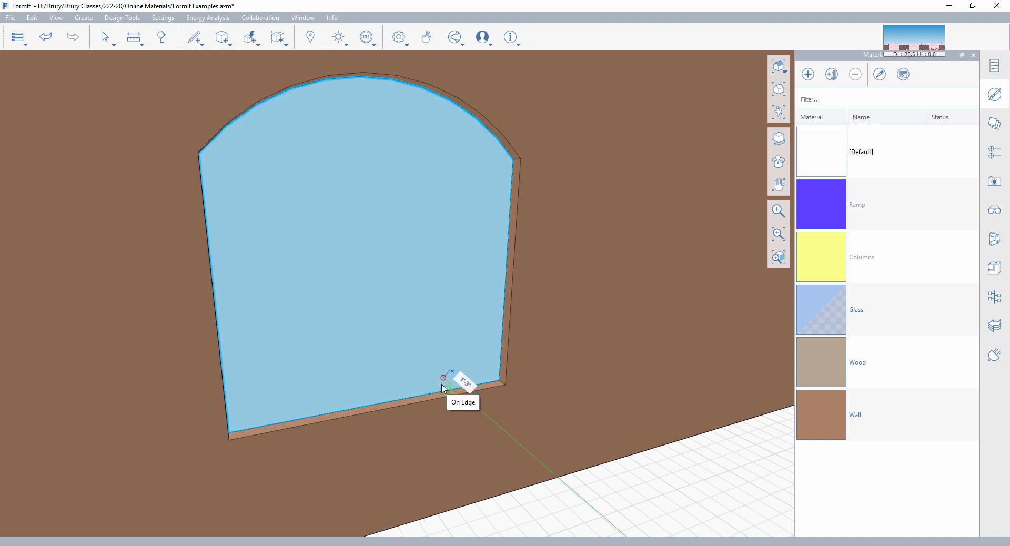
click(447, 388)
scroll(392, 333, down, 3)
middle_drag(393, 332, 409, 356)
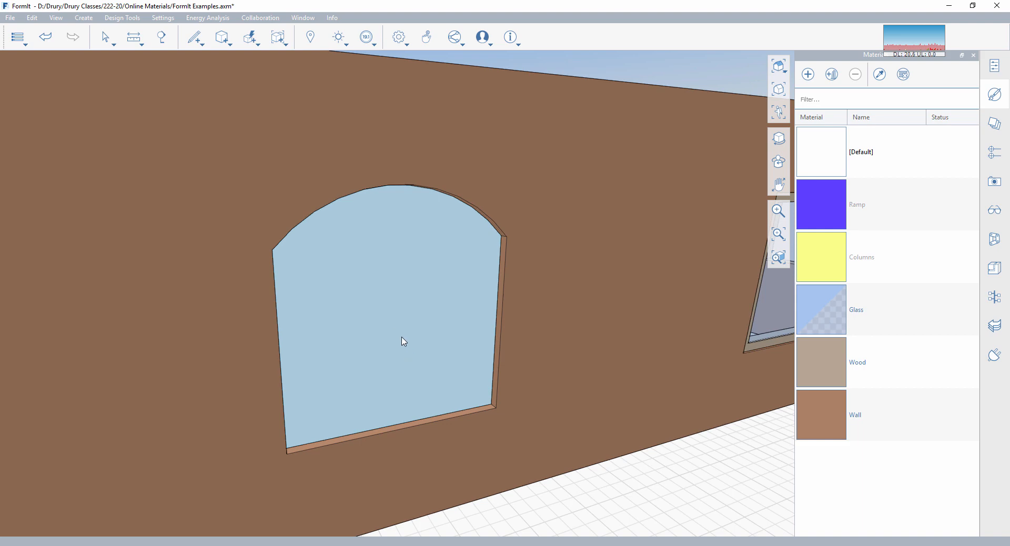
- Undo the extrusions and the sketched arched face until the wall opening is empty
key(ctrl+z)
key(ctrl+z)
key(ctrl+z)
key(ctrl+z)
key(ctrl+z)
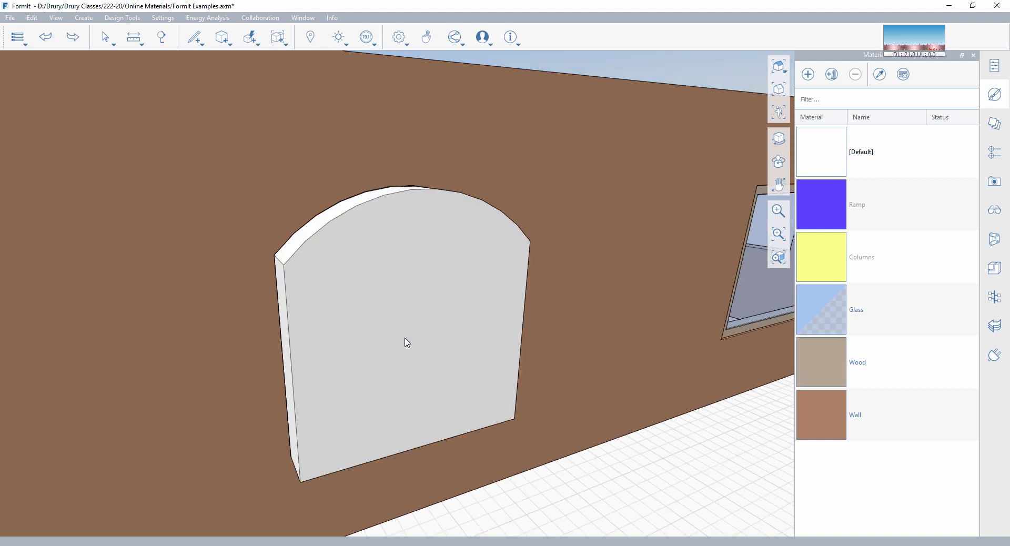
key(ctrl+z)
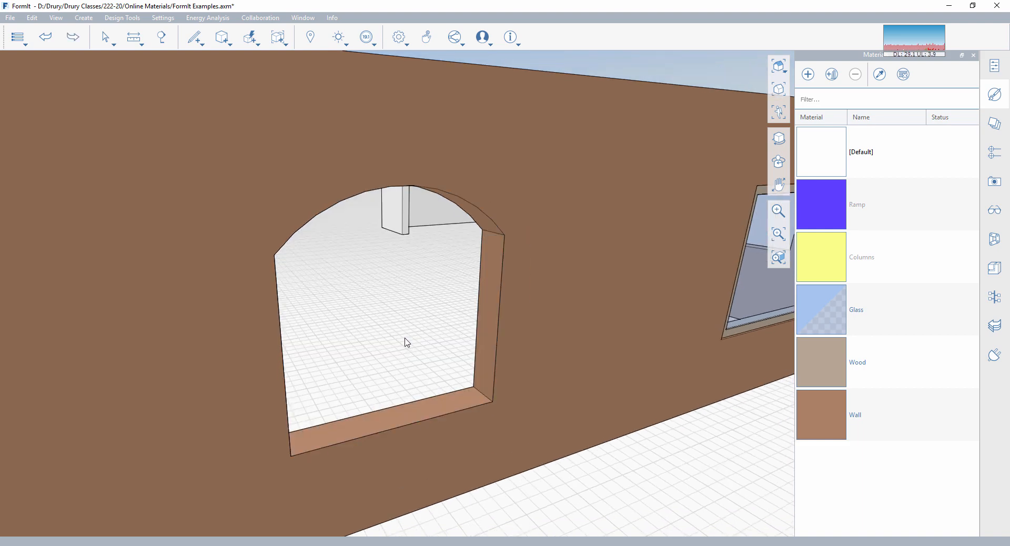
- Redraw the closed four-sided line outline through the corners of the arched opening, below its curved top
mouse_move(384, 305)
right_down()
mouse_move(360, 289)
mouse_move(385, 296)
right_up()
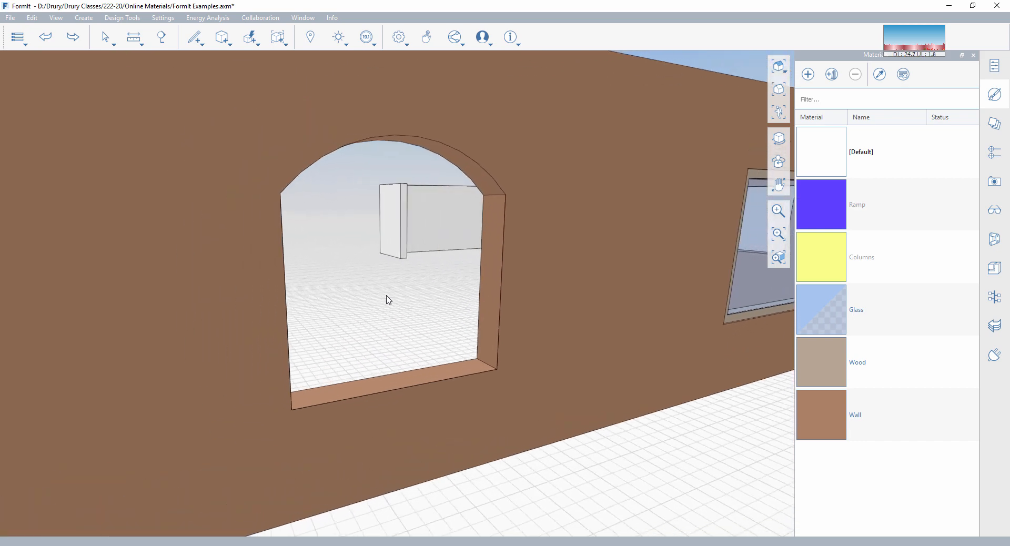
scroll(386, 298, down, 3)
middle_drag(388, 318, 398, 341)
right_drag(398, 341, 397, 356)
middle_drag(396, 357, 408, 340)
scroll(403, 347, up, 2)
scroll(408, 340, up, 2)
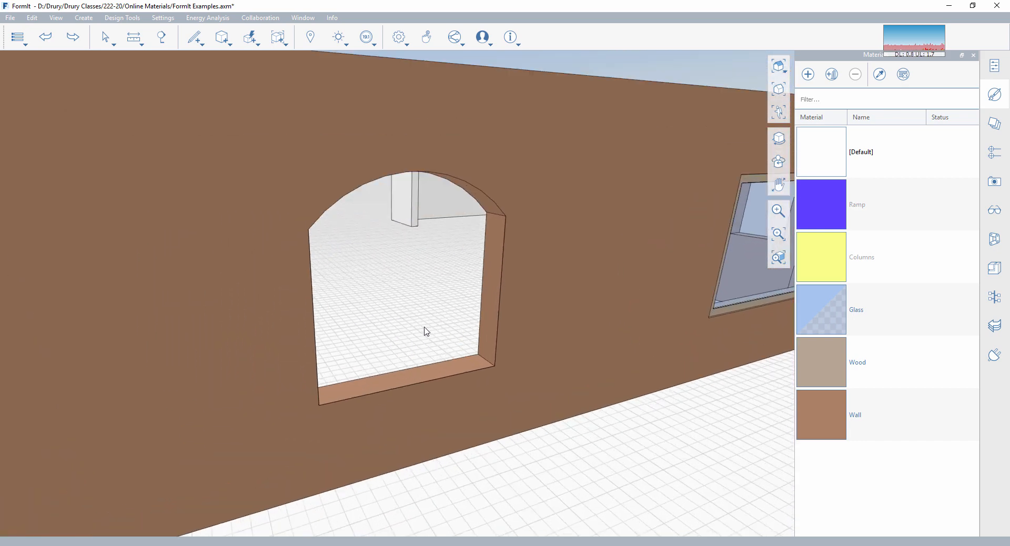
click(203, 46)
click(194, 61)
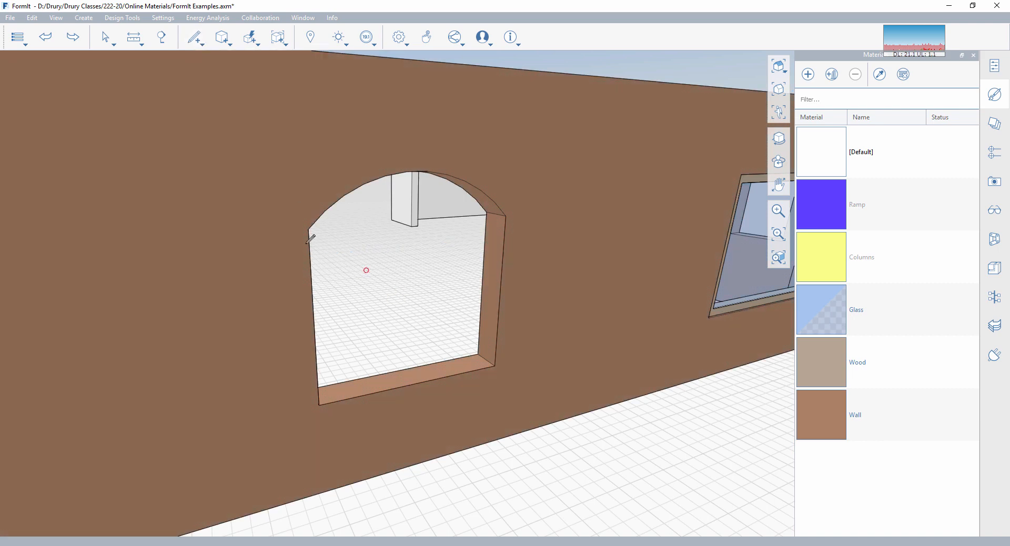
click(308, 229)
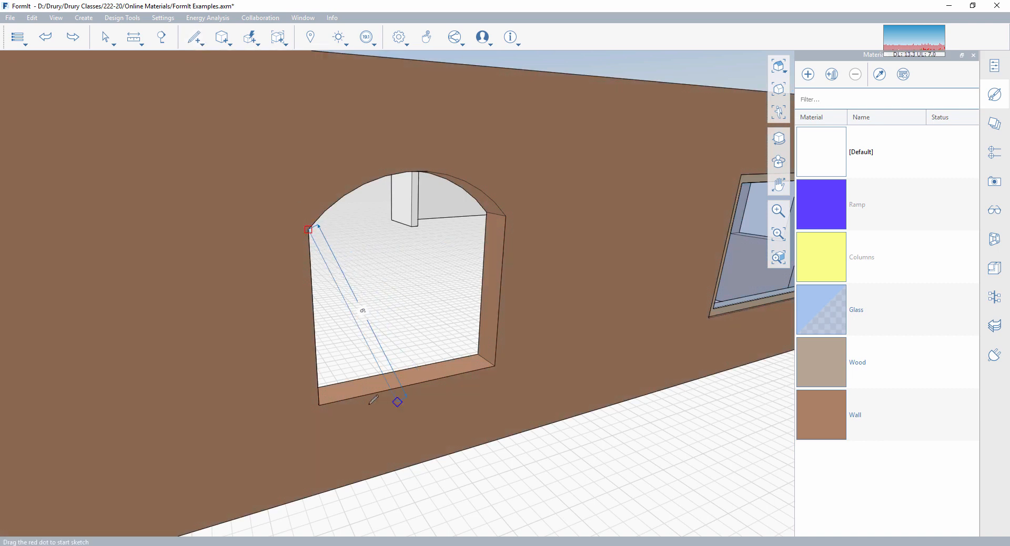
click(495, 365)
click(505, 216)
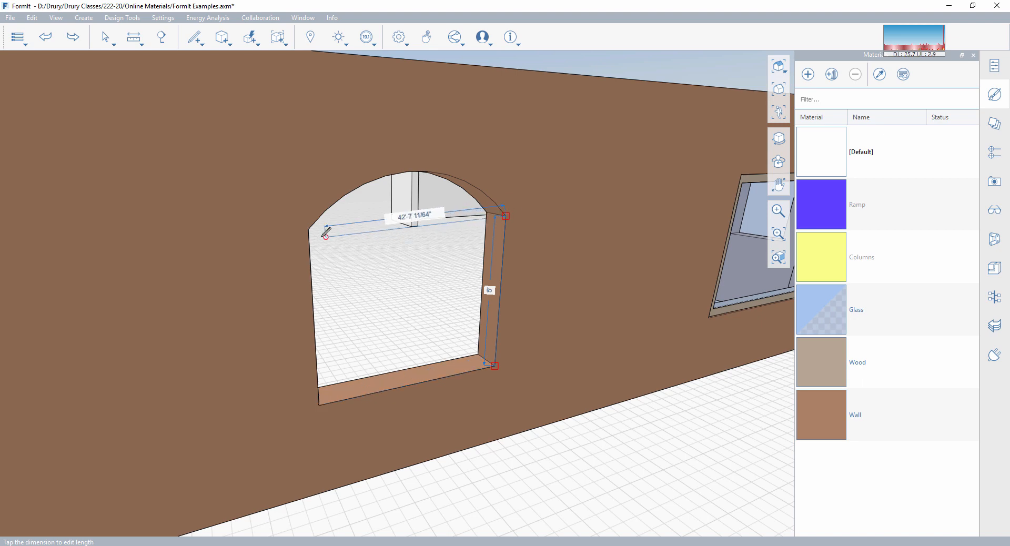
click(309, 229)
key(Escape)
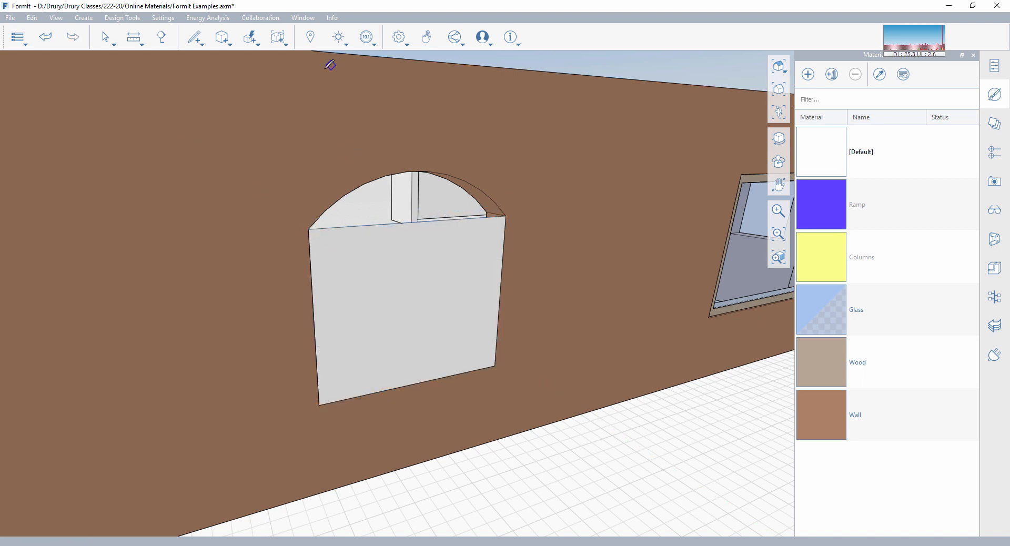
- Draw an arc along the opening's curved top to fill the area above the outline
click(194, 38)
click(219, 60)
click(424, 169)
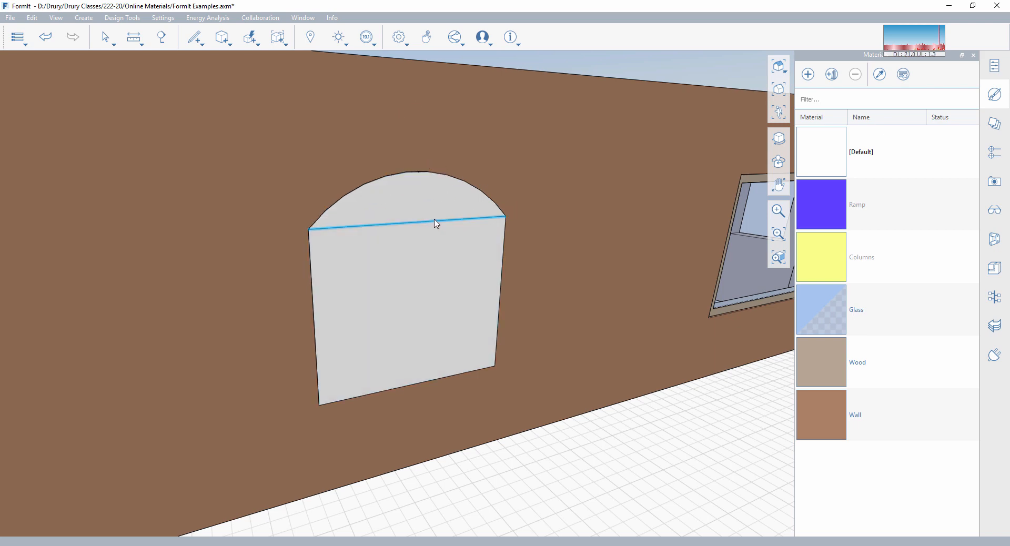
- Delete the line dividing the arch from the lower face, and offset the merged arched face inward by 6"
key(Delete)
click(434, 225)
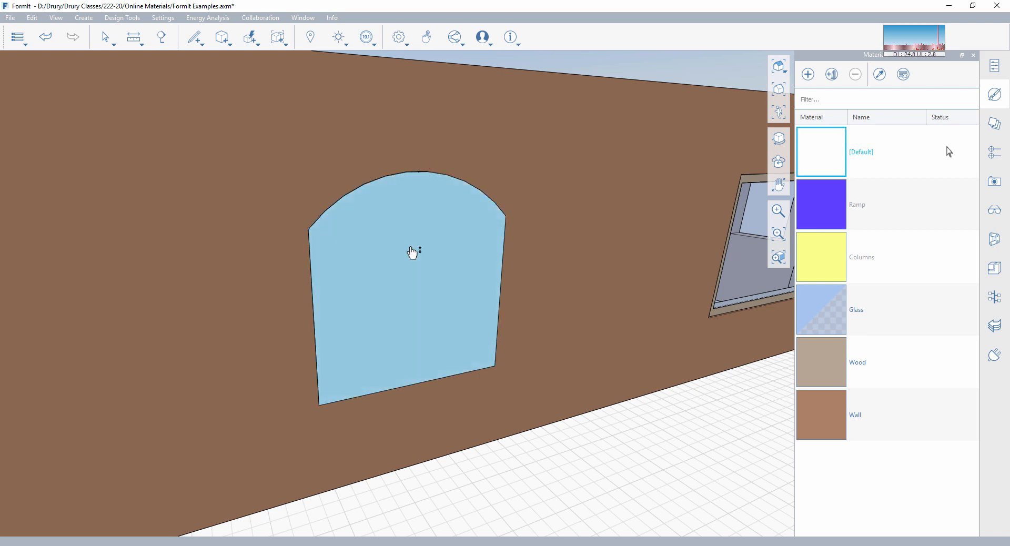
right_click(418, 249)
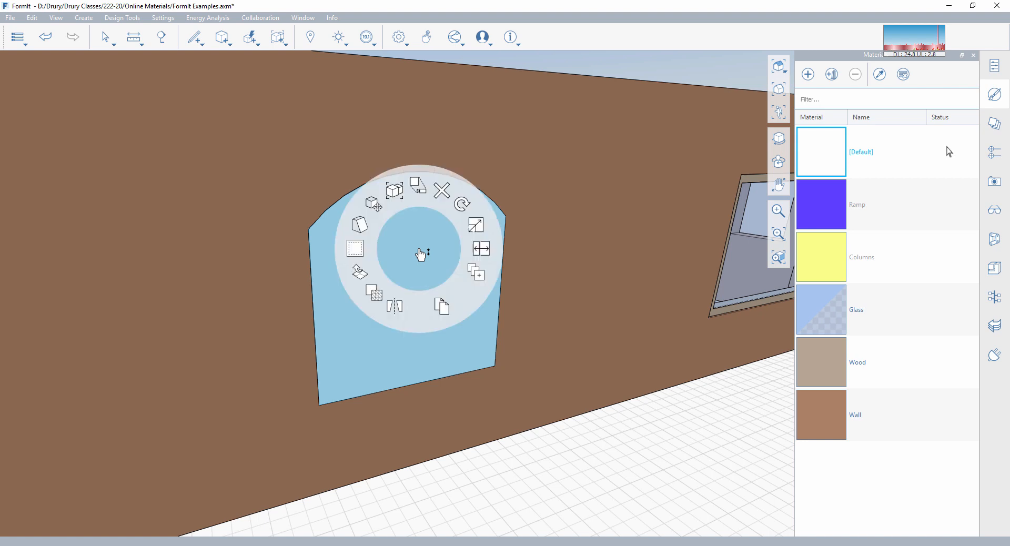
click(355, 251)
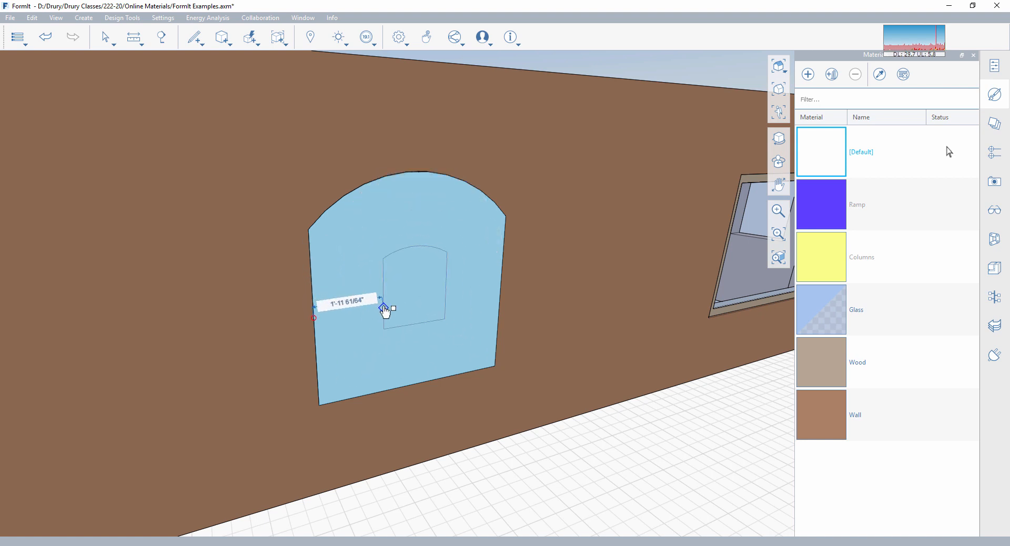
key(Tab)
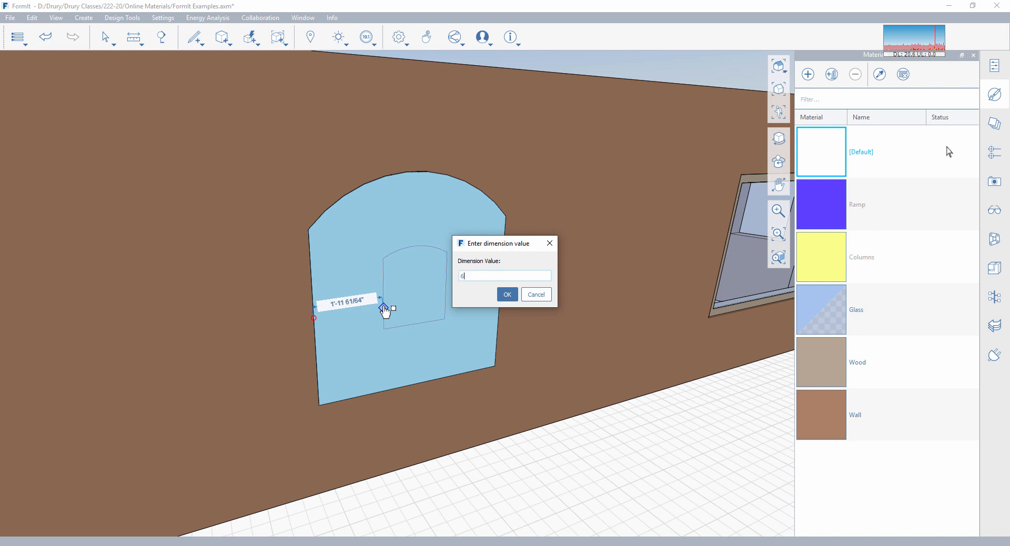
key(Return)
key(Escape)
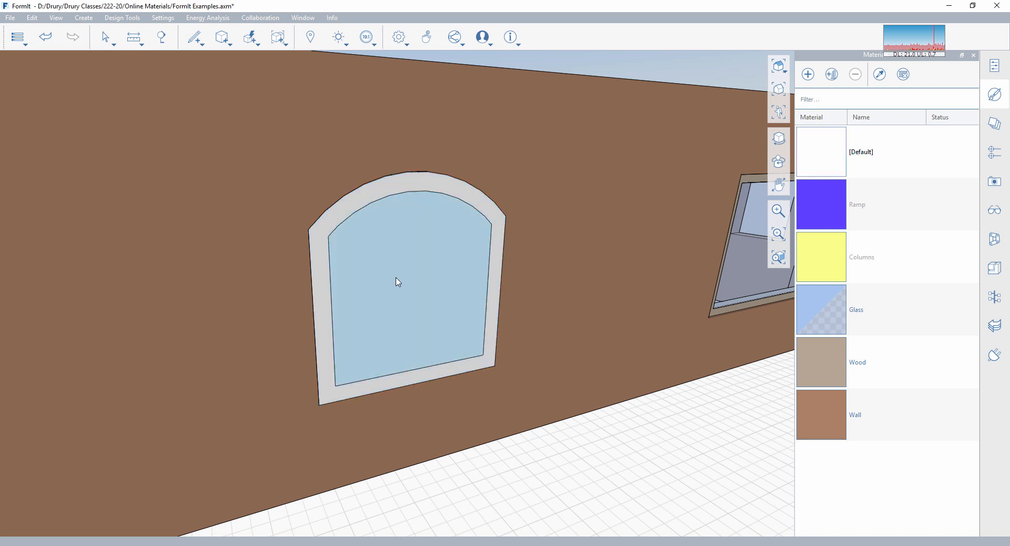
- Delete the inner arched face and extrude the remaining border face into a solid window frame
click(398, 282)
key(Delete)
scroll(435, 302, up, 2)
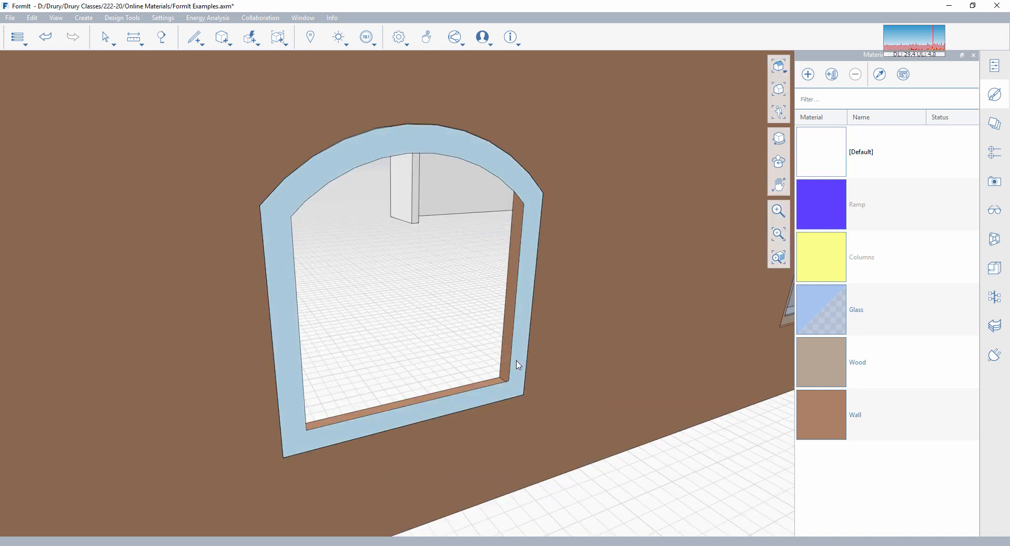
scroll(518, 371, up, 2)
click(462, 420)
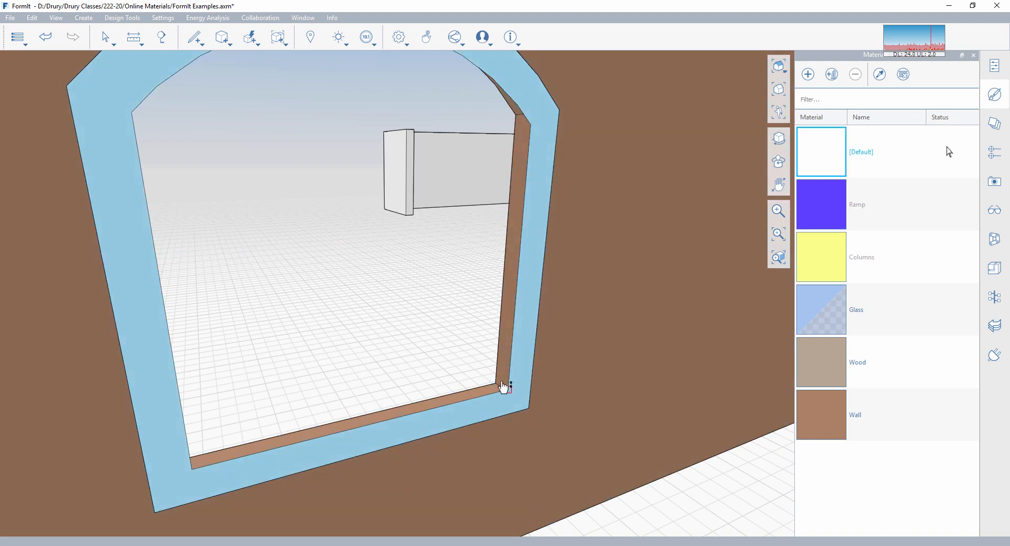
scroll(506, 390, up, 3)
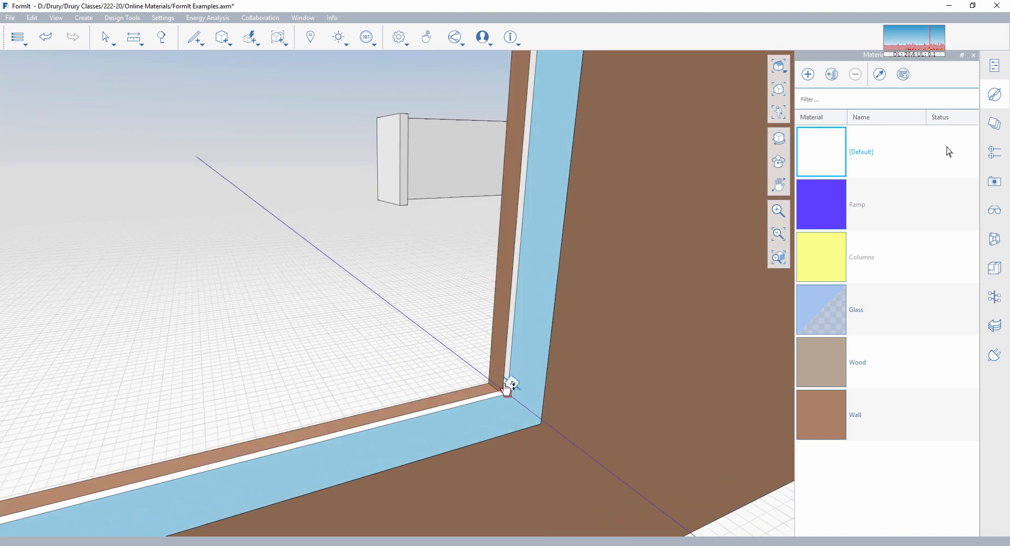
scroll(504, 385, up, 3)
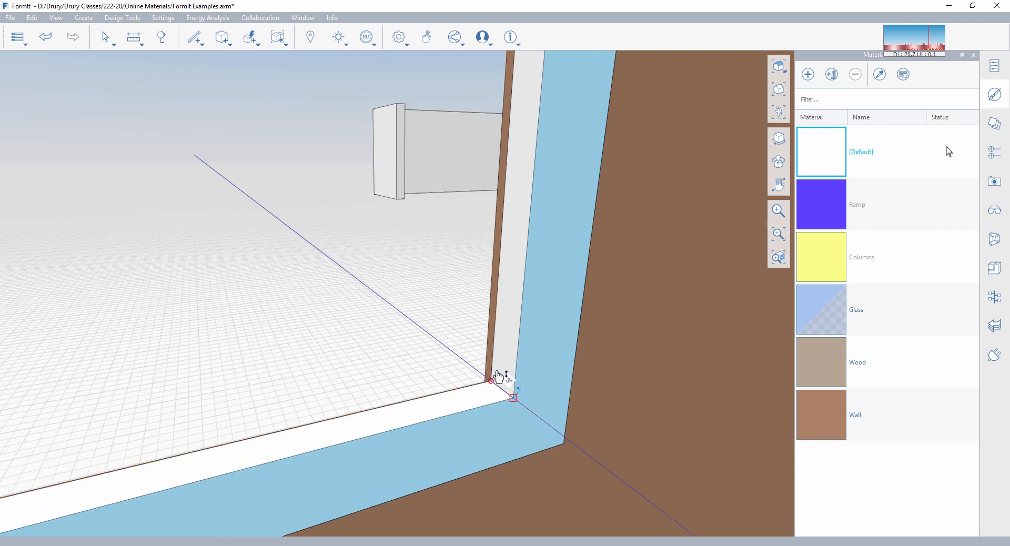
- Move the solid arched frame back about 2" so it sits recessed in the wall opening
drag(507, 388, 524, 401)
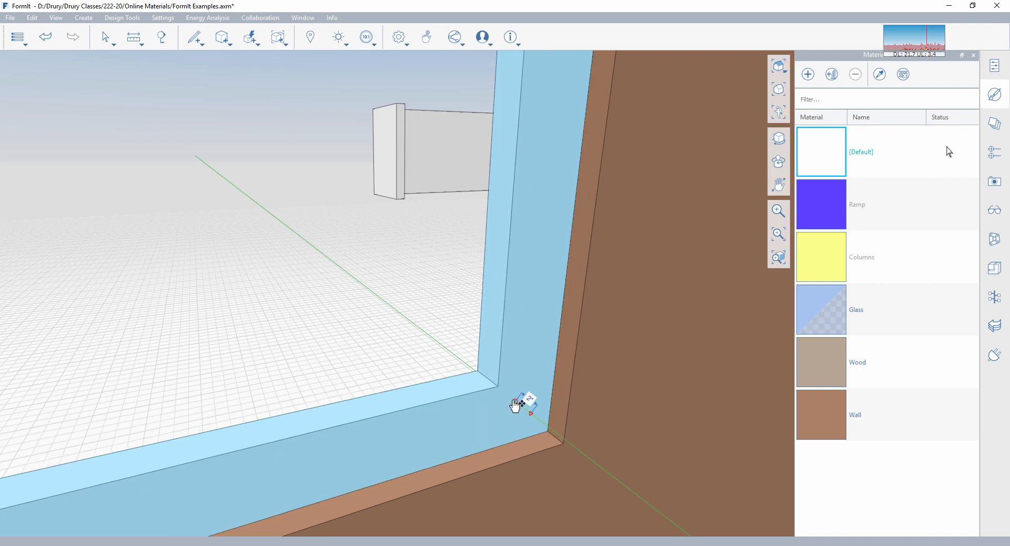
scroll(314, 326, down, 5)
scroll(311, 321, up, 5)
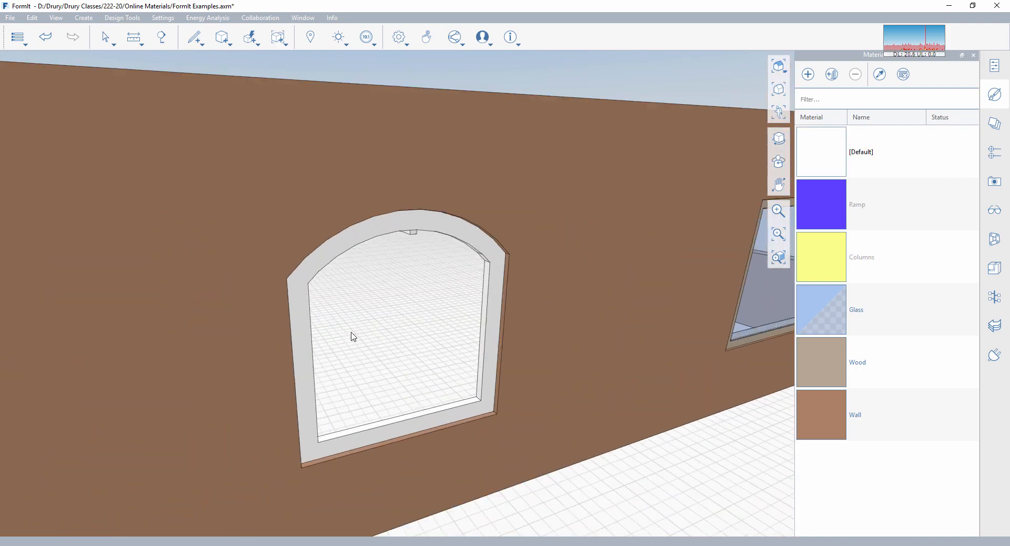
mouse_move(394, 321)
right_down()
mouse_move(379, 296)
mouse_move(384, 312)
mouse_move(239, 322)
mouse_move(387, 338)
right_up()
scroll(400, 317, down, 2)
scroll(400, 321, down, 5)
scroll(387, 347, up, 8)
scroll(389, 339, up, 1)
middle_drag(385, 339, 394, 346)
scroll(390, 338, down, 1)
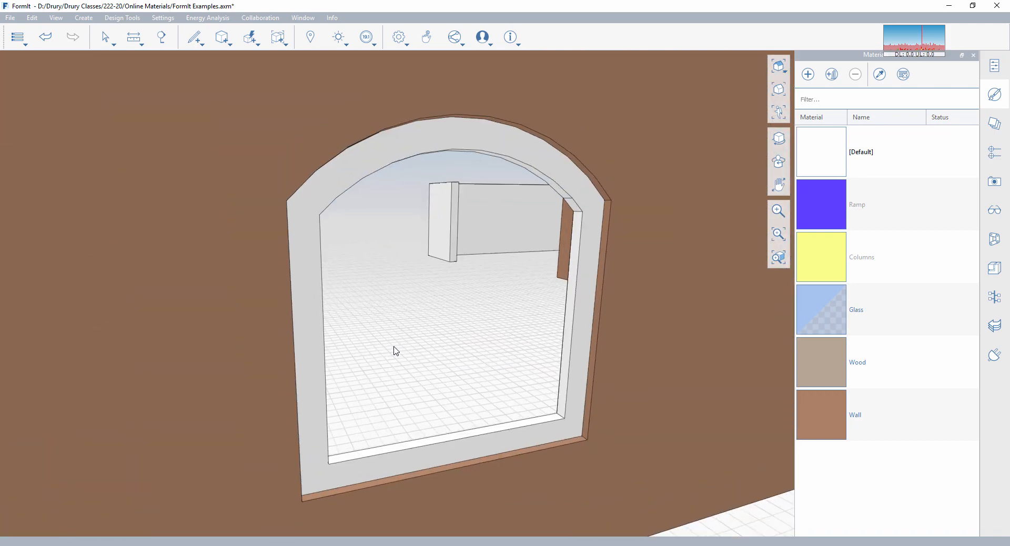
click(197, 40)
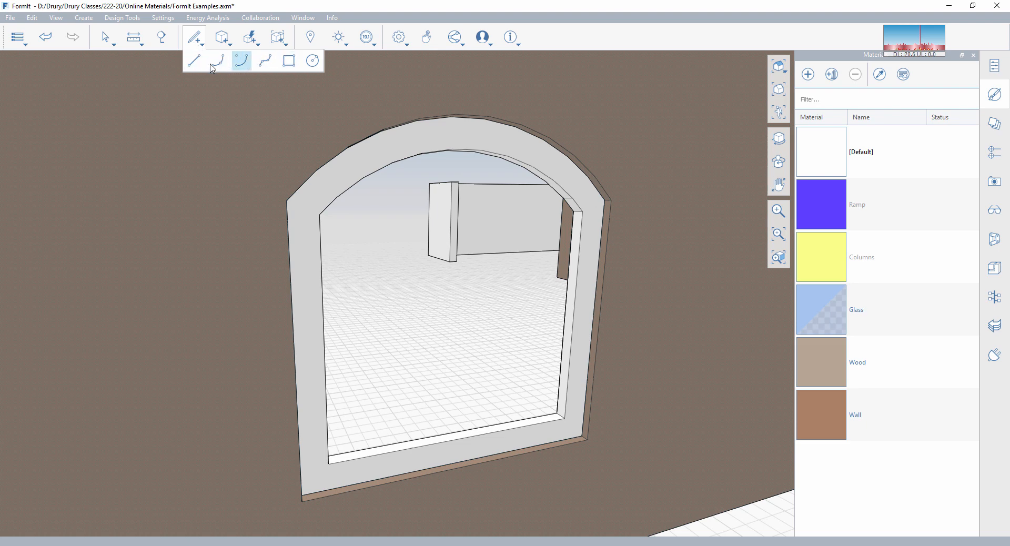
key(Escape)
key(Escape)
key(Escape)
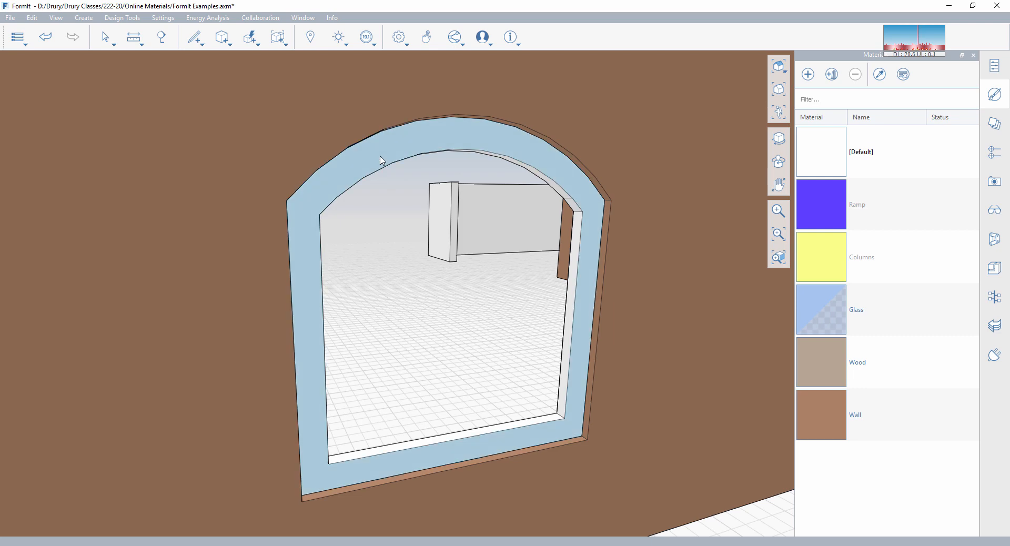
- Select the whole arched frame solid and make it a group
click(382, 160)
right_click(382, 160)
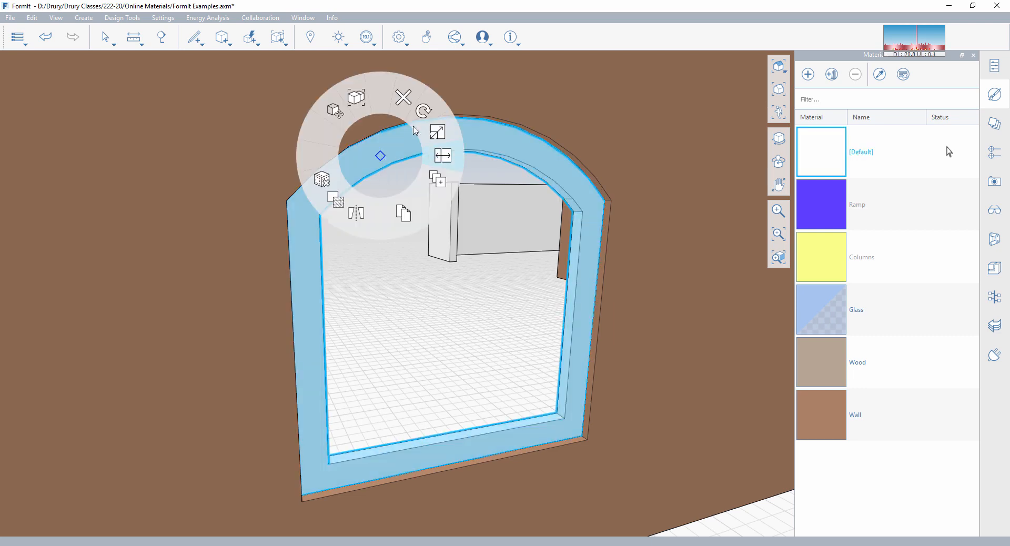
click(366, 107)
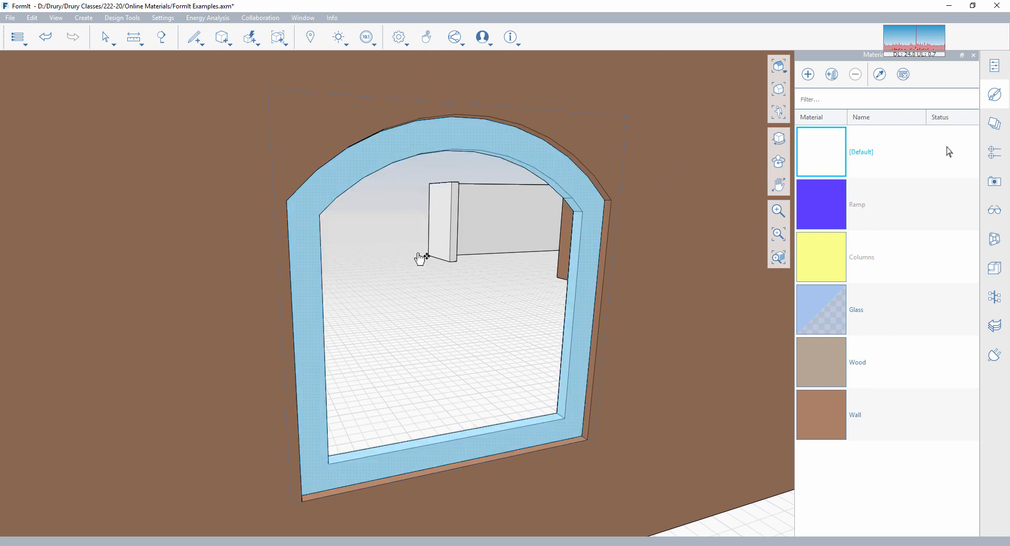
click(412, 271)
- Draw lines along the two straight sides and the bottom edge of the frame's inner opening
middle_drag(411, 271, 424, 270)
click(194, 37)
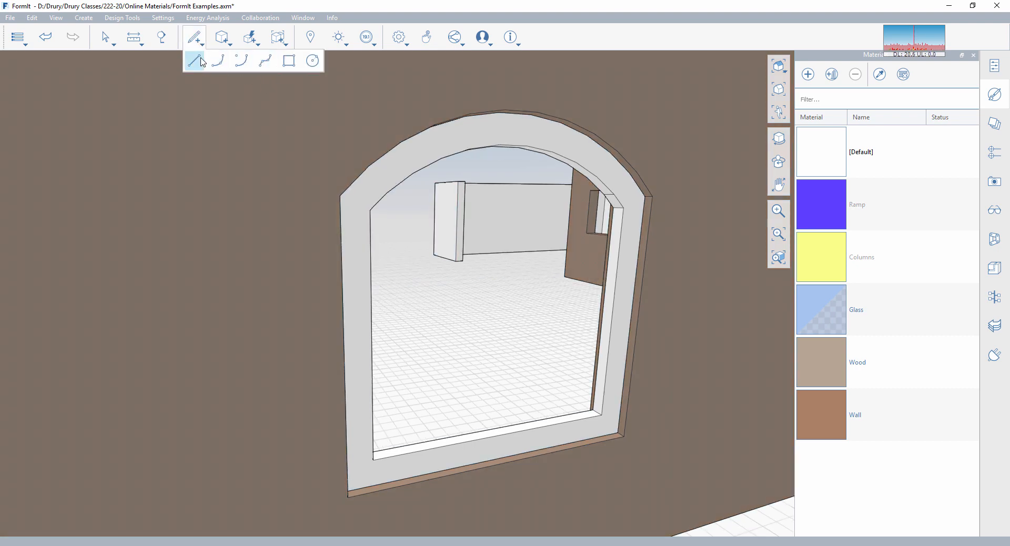
click(195, 61)
click(369, 210)
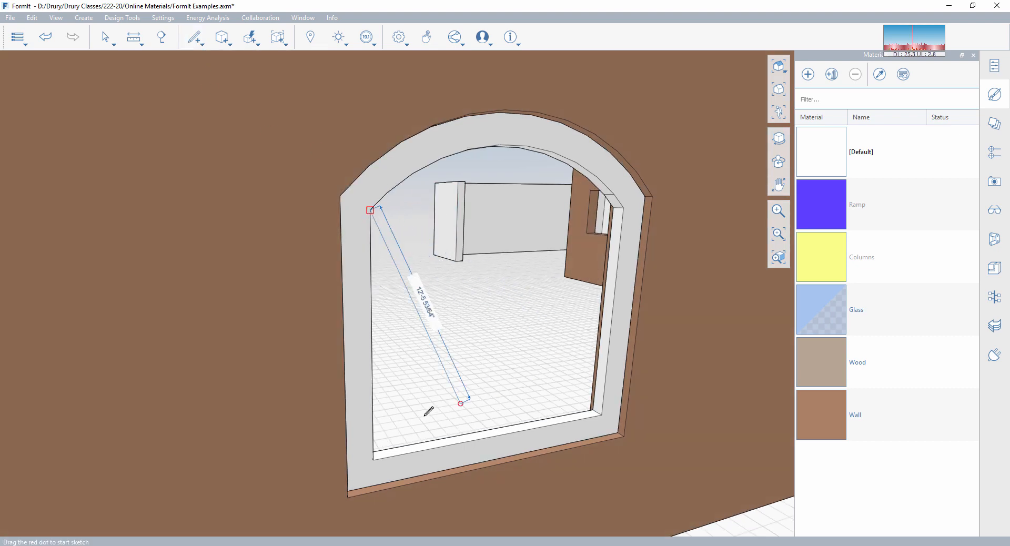
click(373, 459)
click(601, 415)
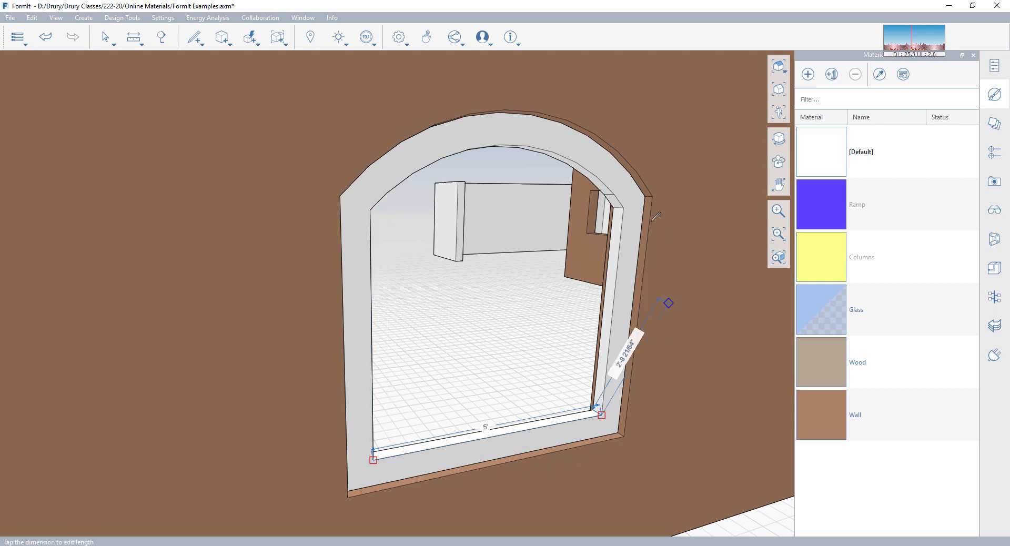
click(623, 207)
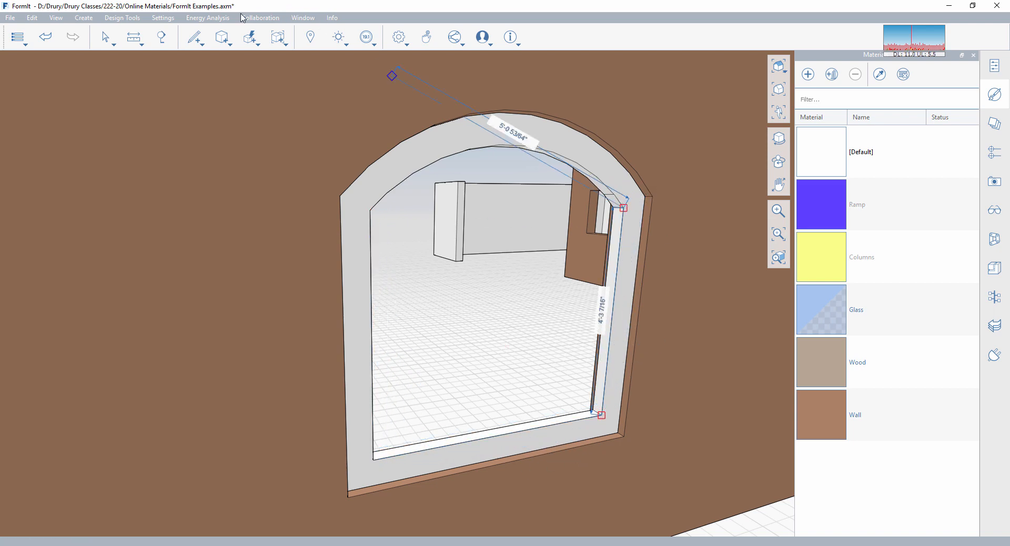
- Draw an arc between the upper corners along the frame's curved inner top to close the pane outline
click(200, 46)
click(240, 61)
click(371, 210)
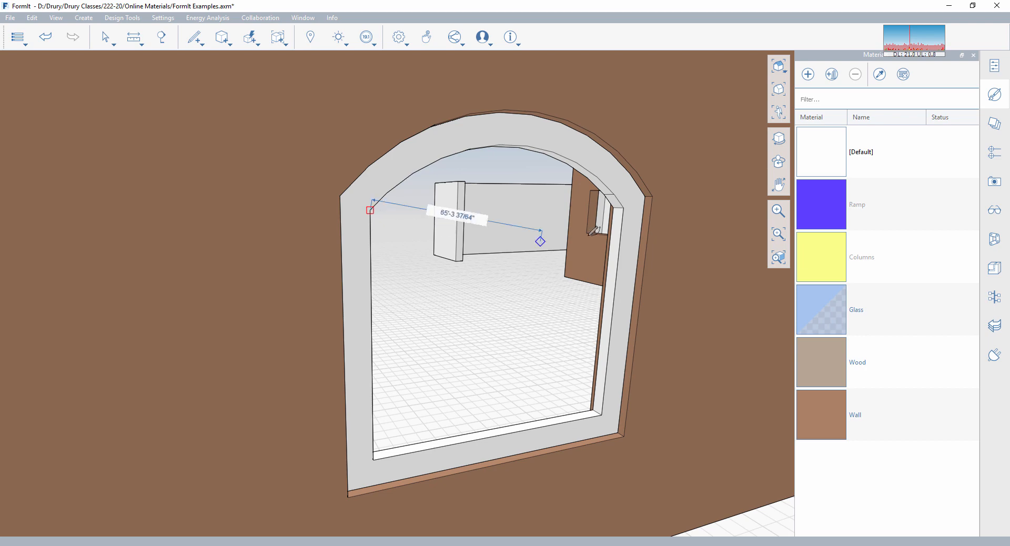
click(623, 208)
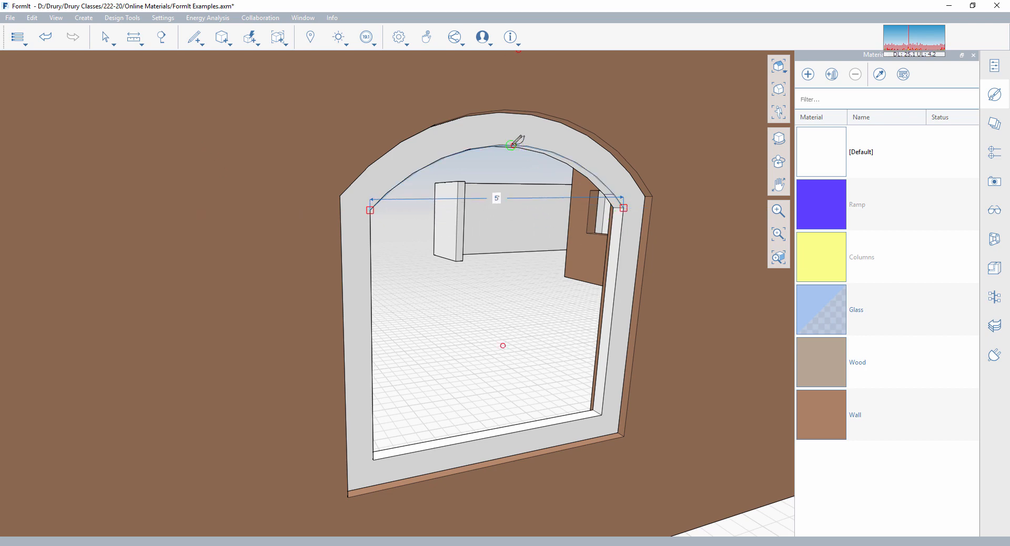
click(514, 145)
scroll(532, 308, up, 3)
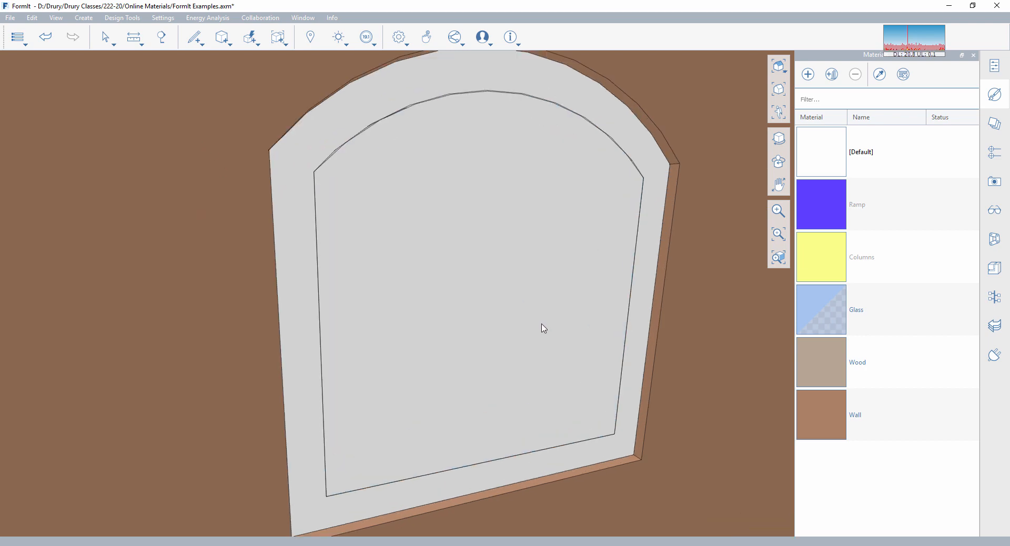
- Extrude the arched pane face back 1" to give it thickness
click(538, 376)
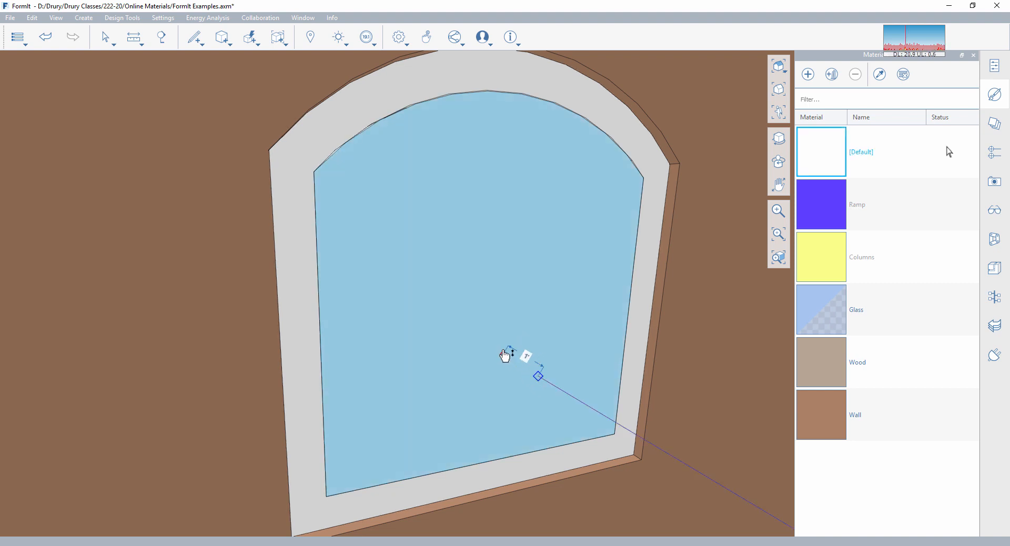
key(Tab)
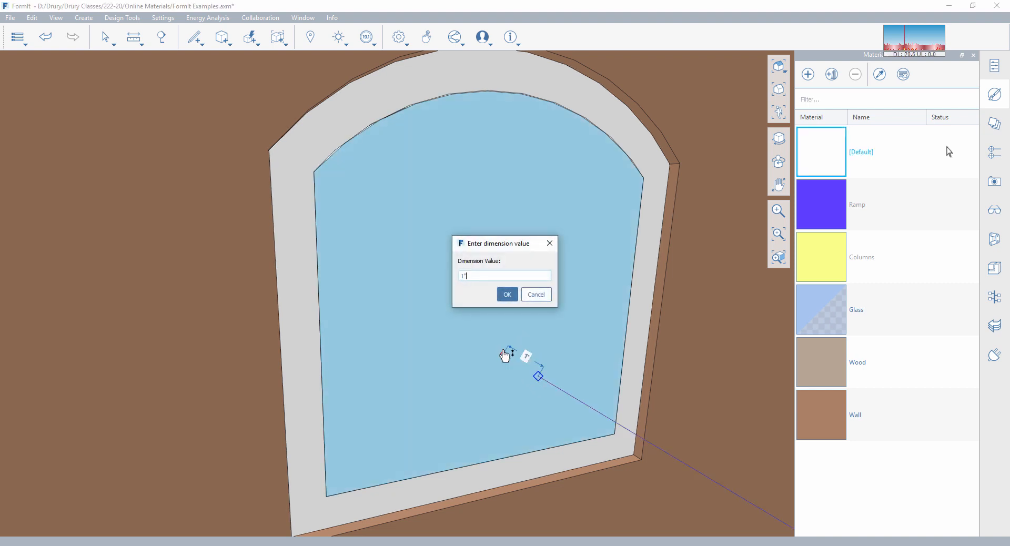
key(Return)
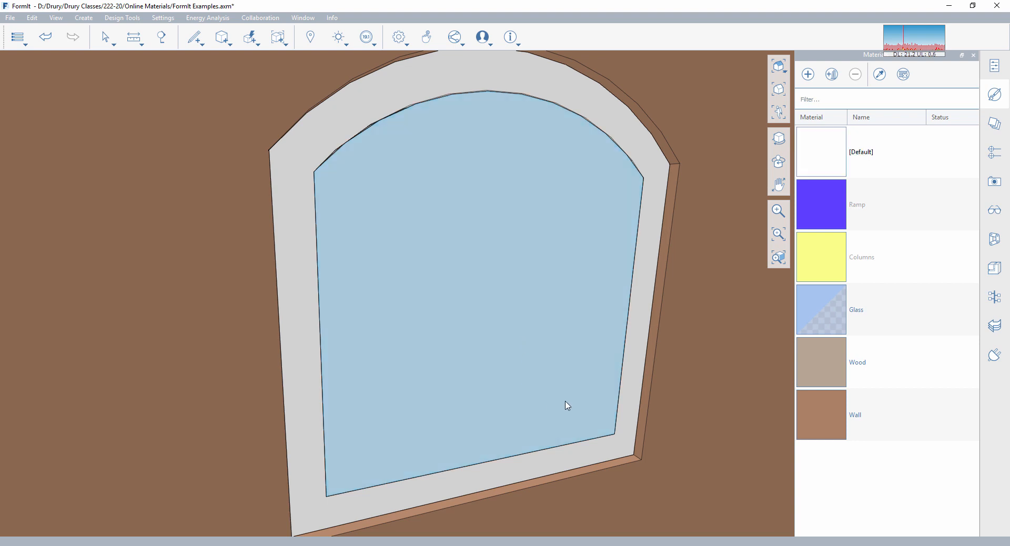
- Apply the Glass material to the whole arched pane solid
click(827, 289)
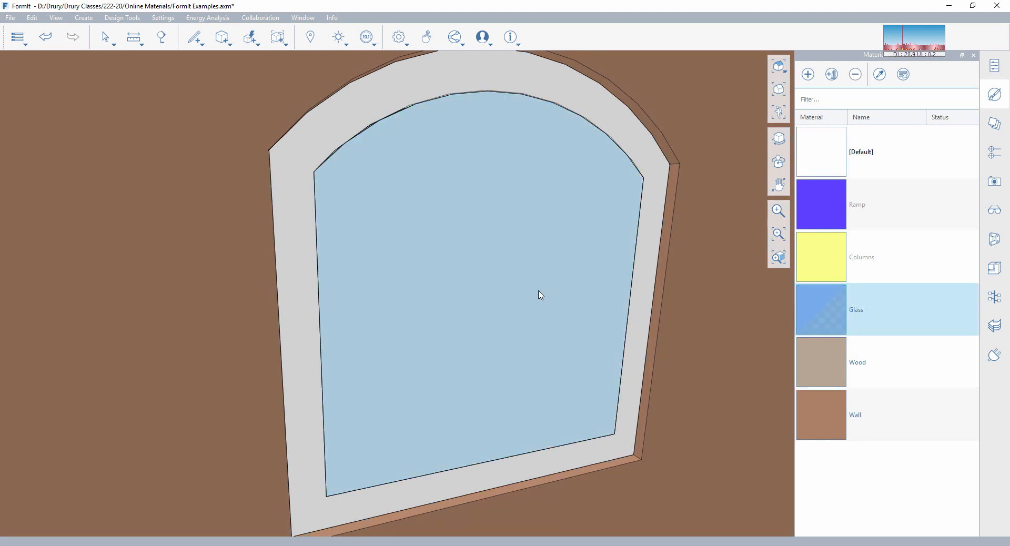
click(593, 295)
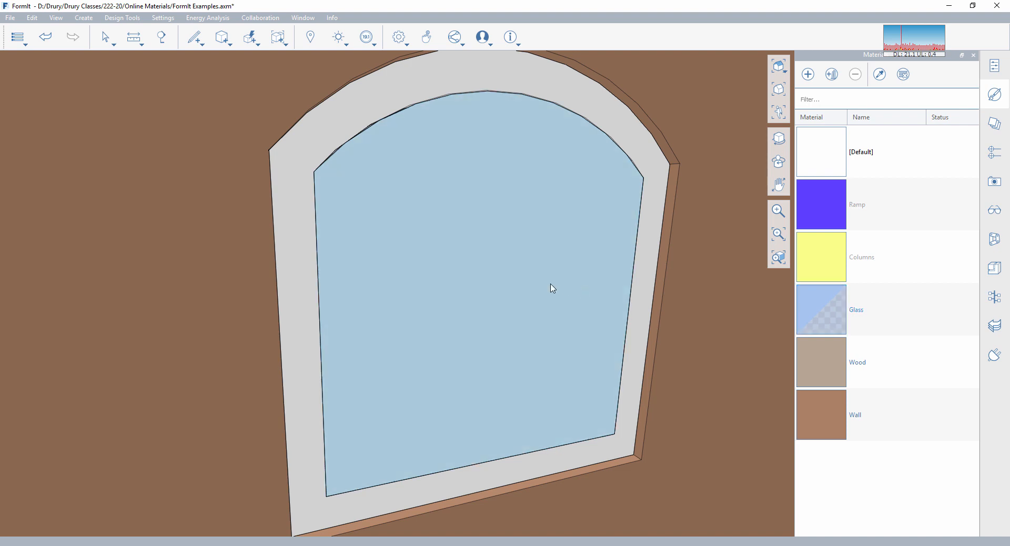
click(543, 284)
click(822, 303)
click(488, 279)
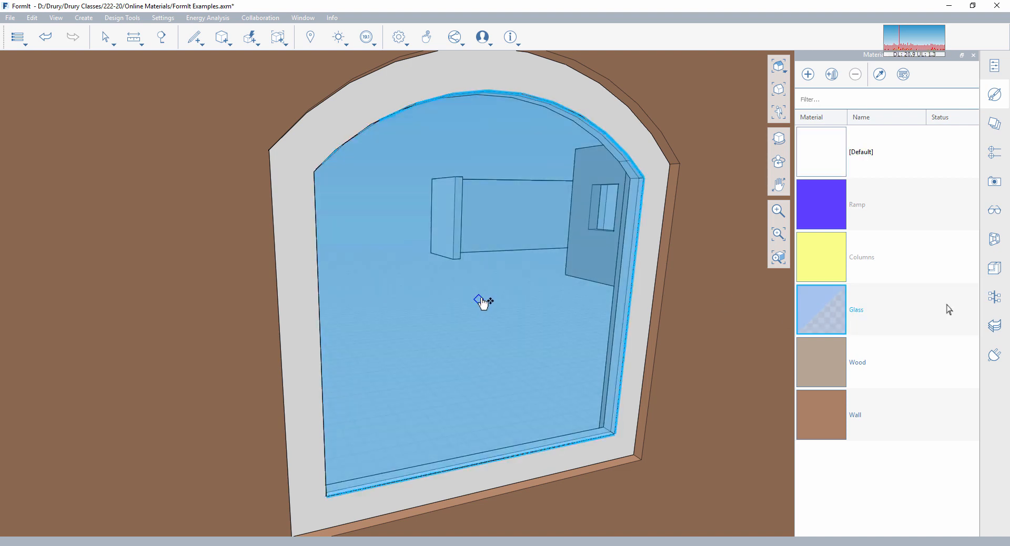
- Group the glass pane and move it slightly back so it sits recessed inside the arched frame
right_click(485, 295)
scroll(605, 437, up, 5)
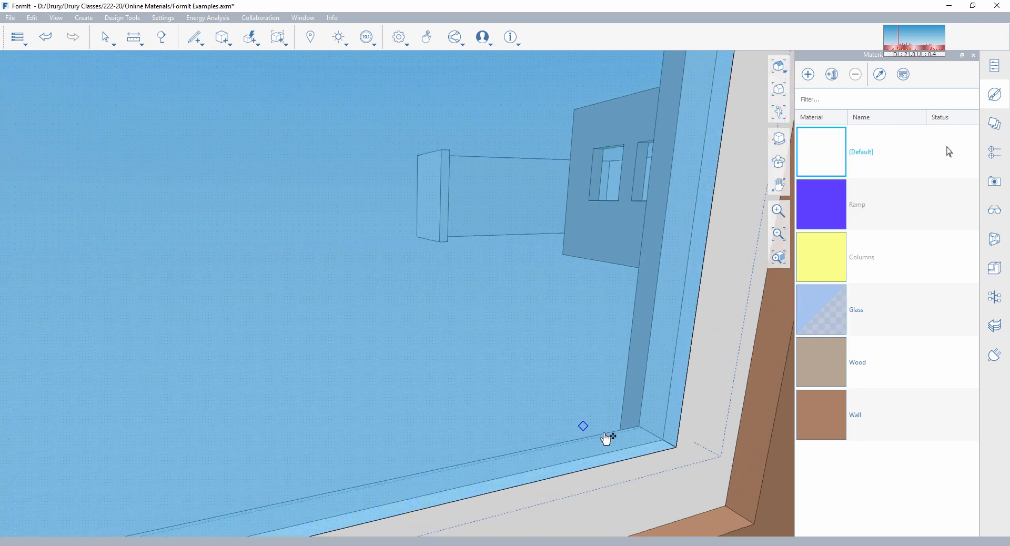
scroll(699, 449, up, 1)
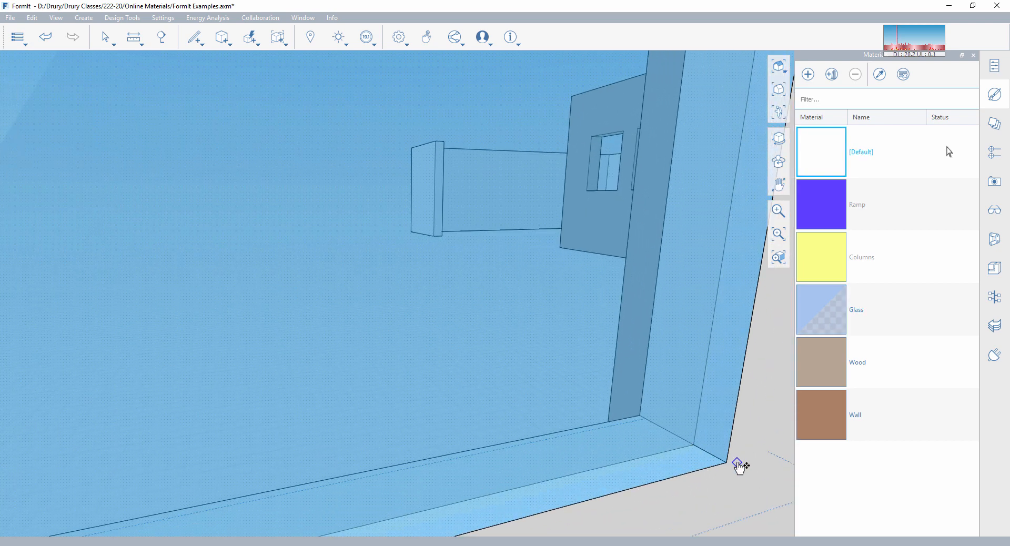
drag(729, 463, 710, 451)
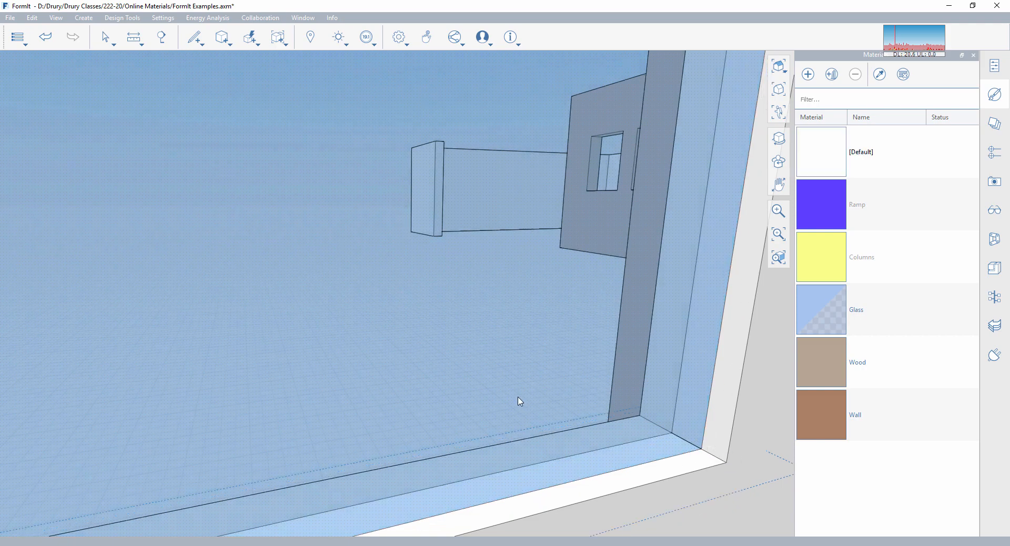
- Apply the Wood material to the arched window frame group
scroll(526, 403, down, 2)
click(852, 361)
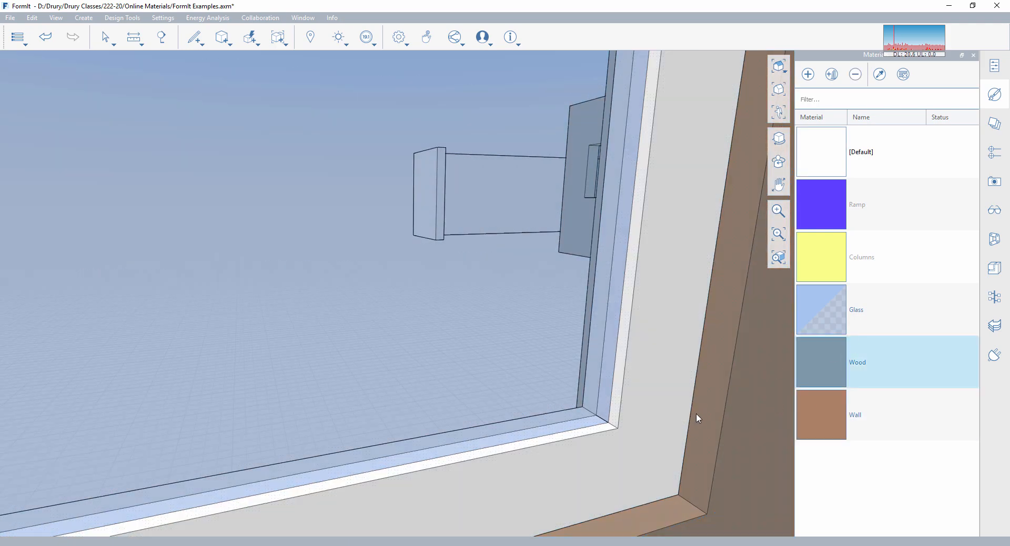
click(574, 488)
scroll(510, 446, down, 6)
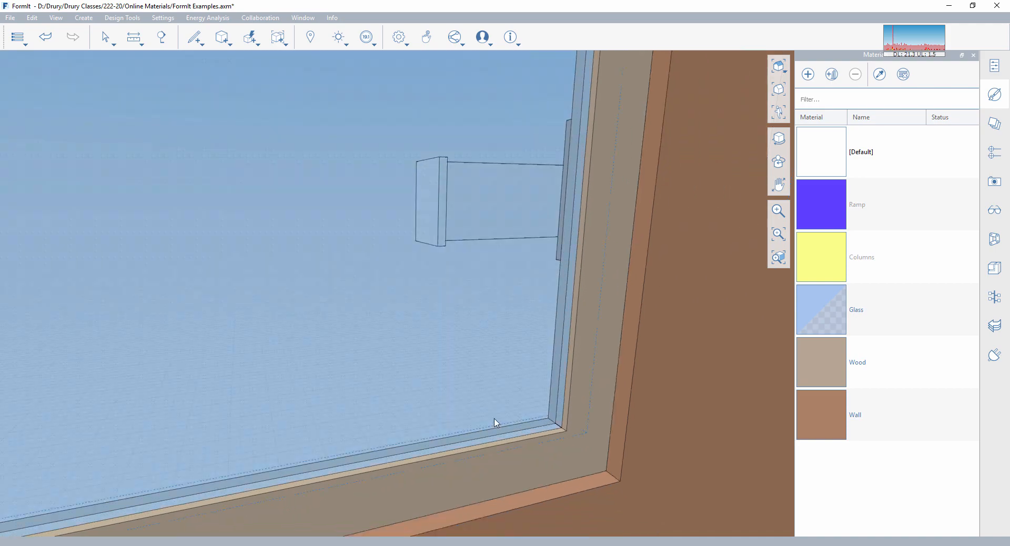
scroll(573, 471, down, 4)
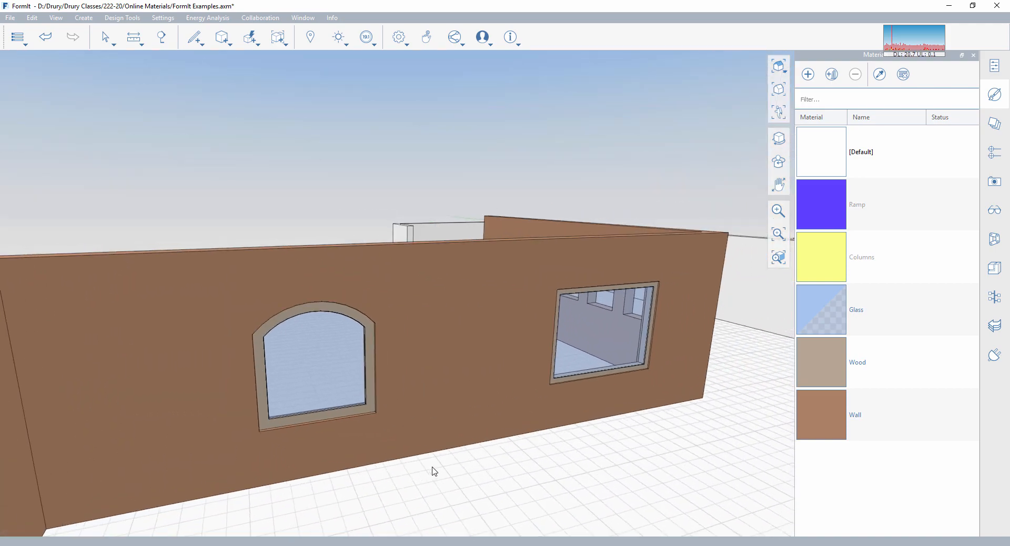
middle_drag(572, 463, 604, 457)
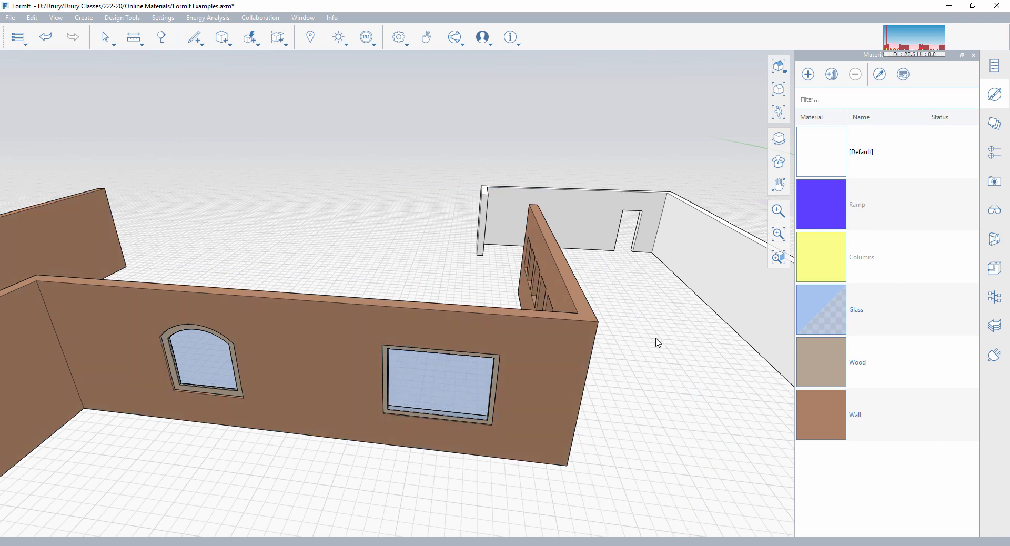
middle_drag(656, 342, 644, 338)
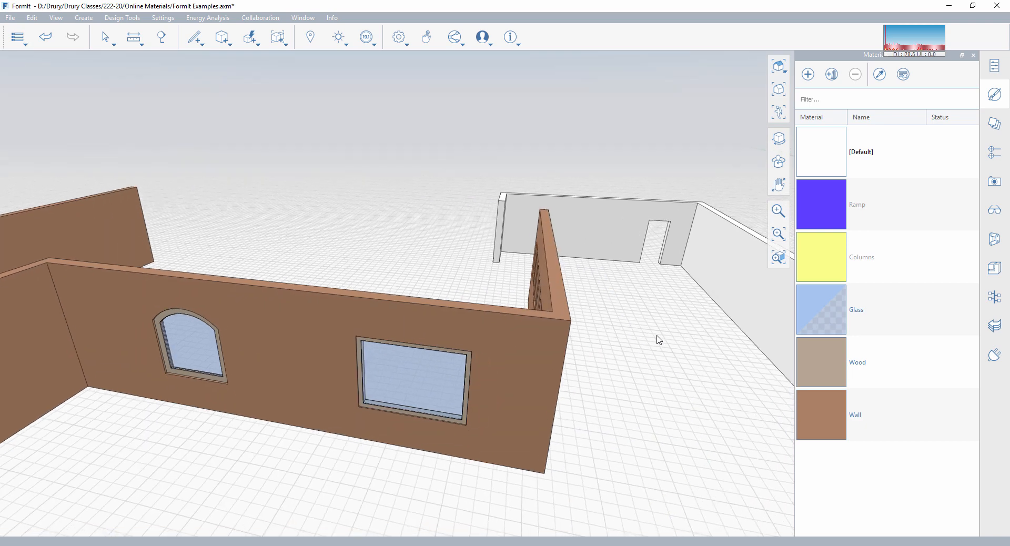